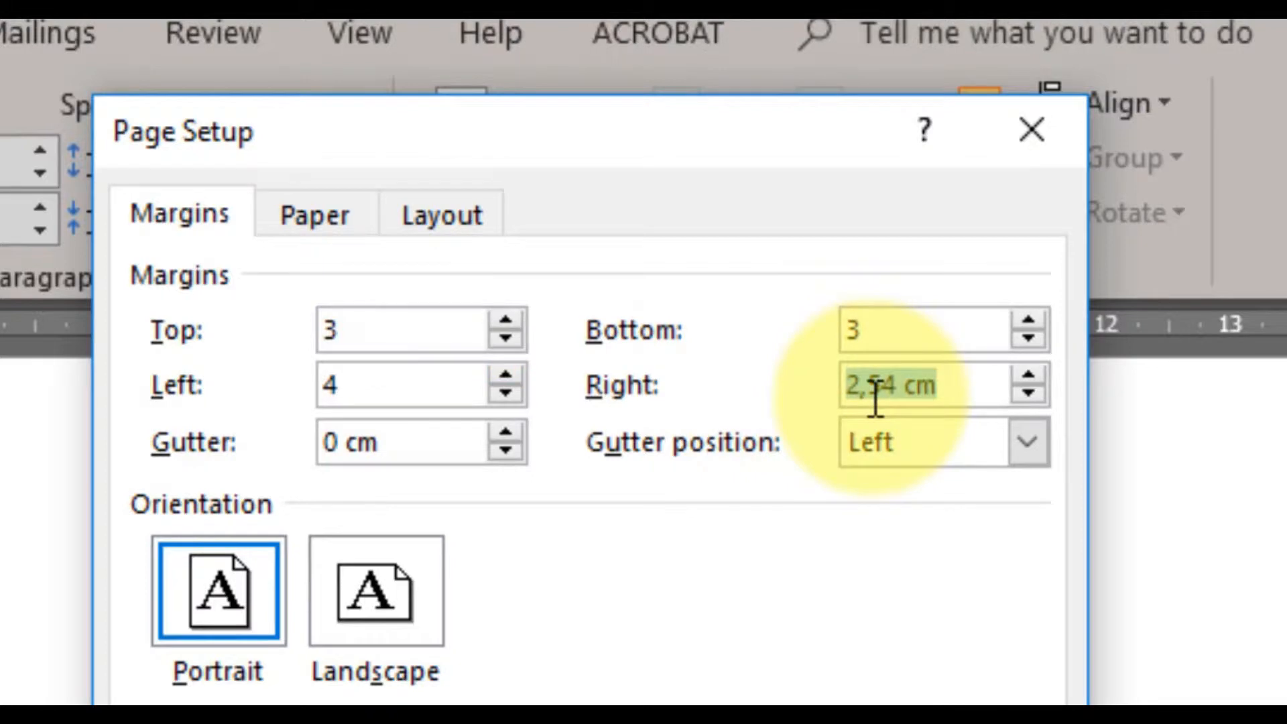
Set the right margin to 3 cm with portrait orientation, and choose A4 210 x 297 mm as the paper size.
type("3")
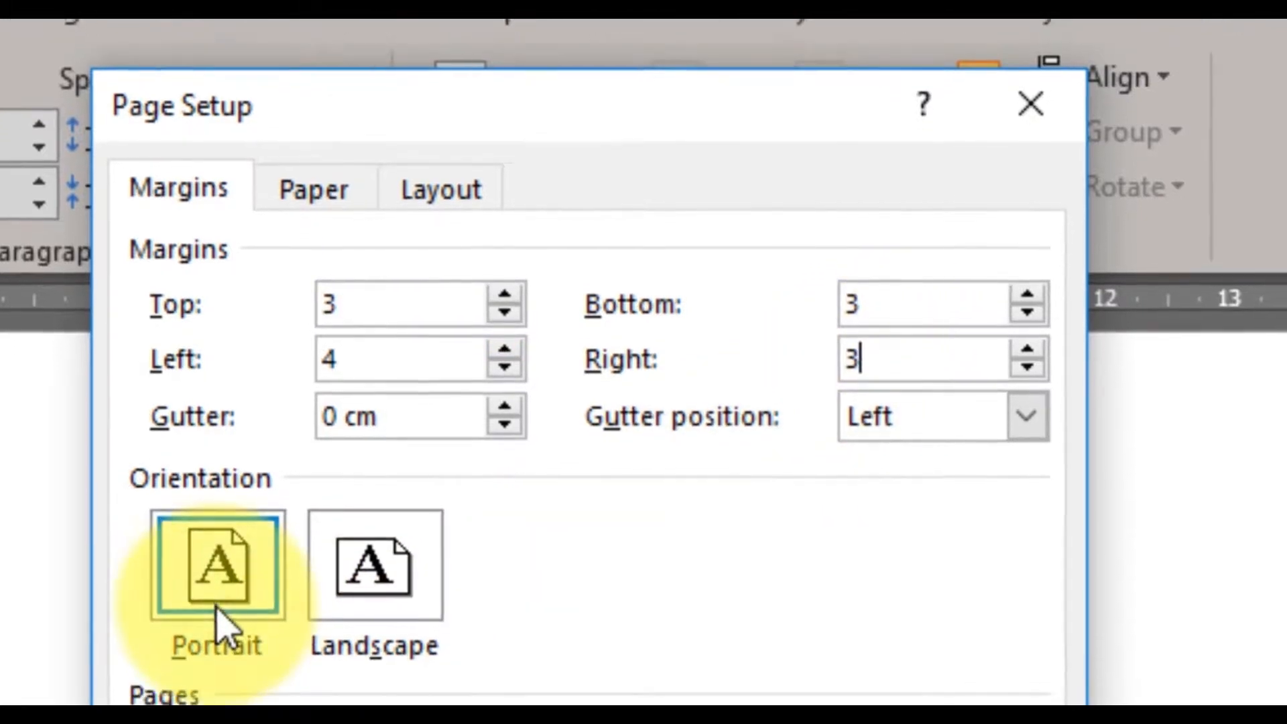
left_click(221, 640)
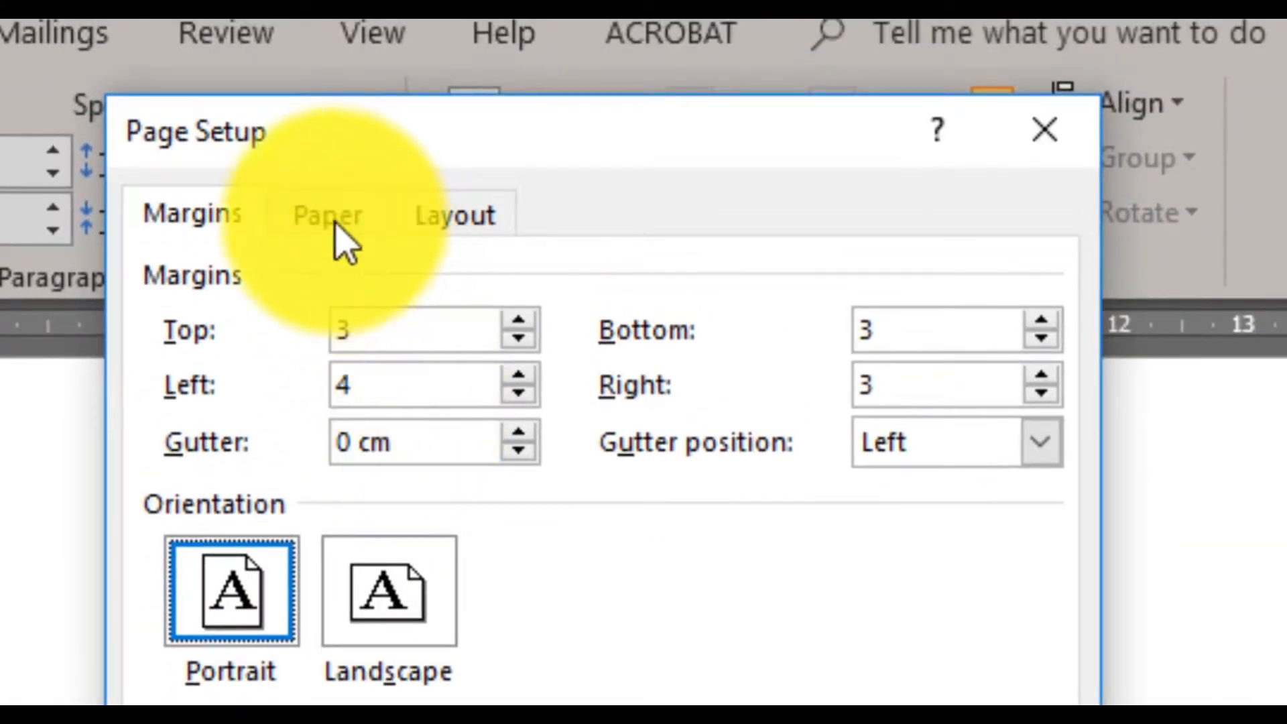
left_click(330, 226)
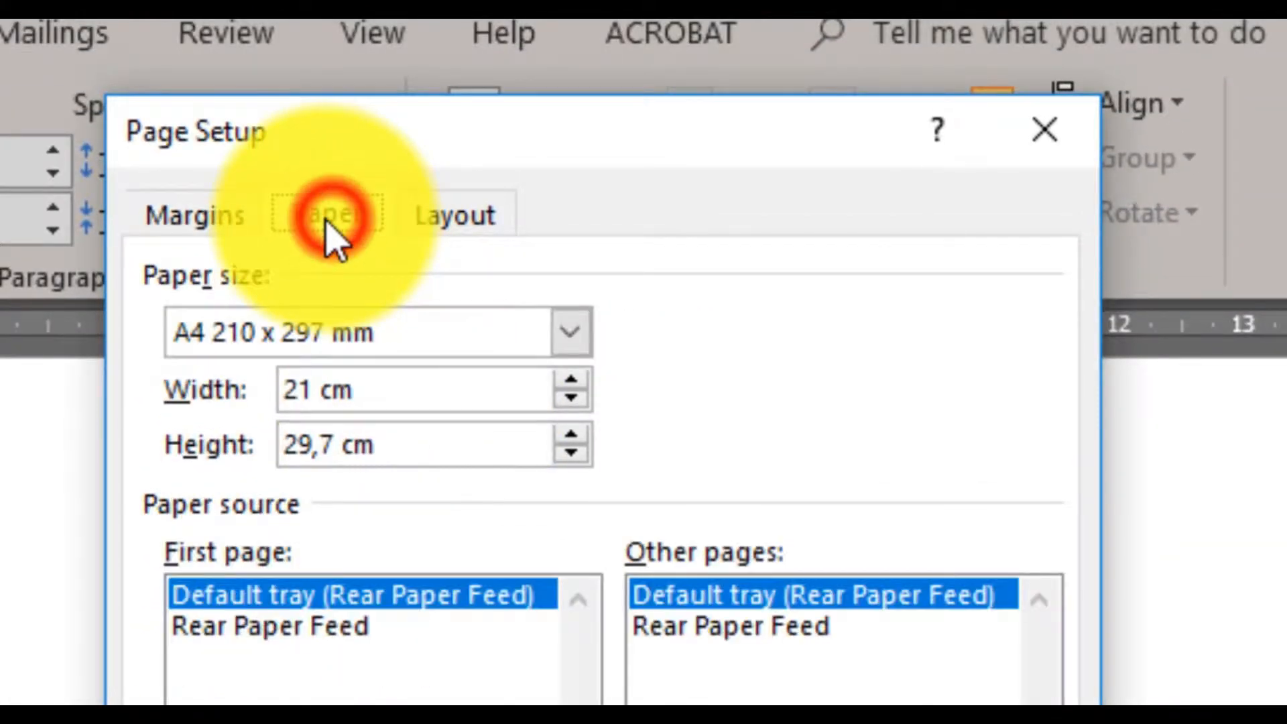
left_click(255, 338)
left_click(241, 375)
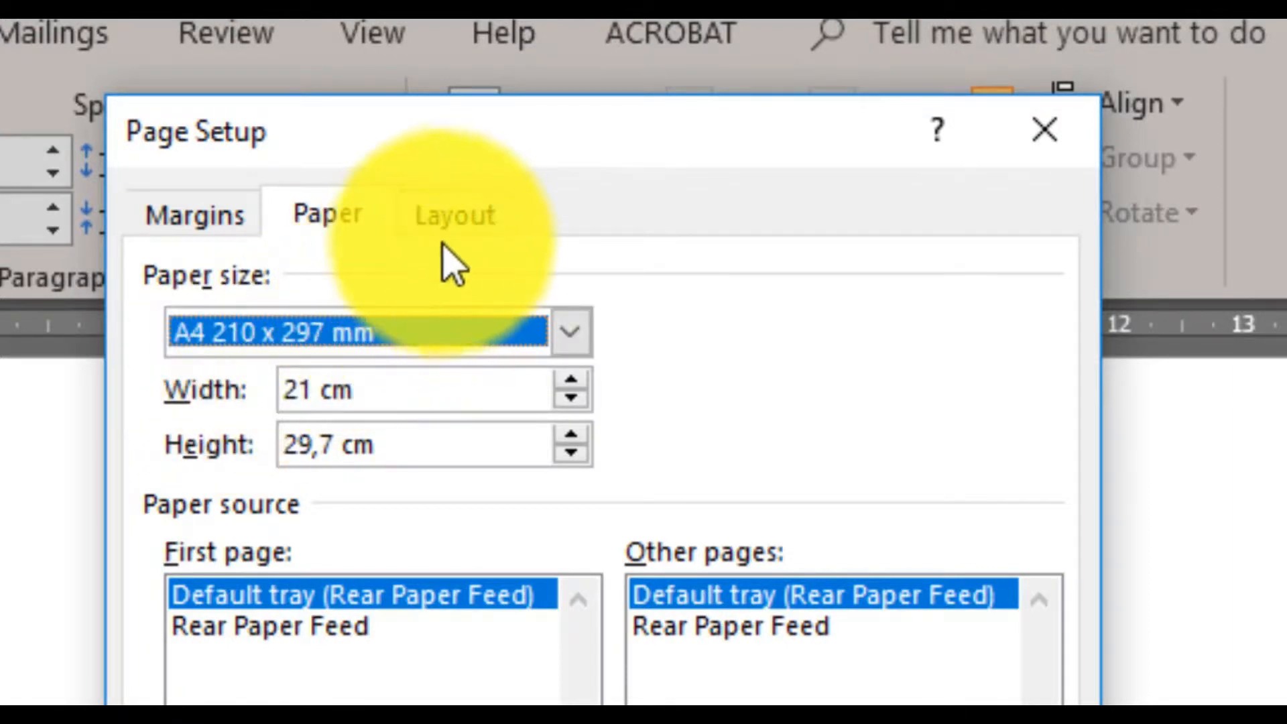
Enable a different first page for headers and footers, and apply the page setup to the whole document.
left_click(468, 238)
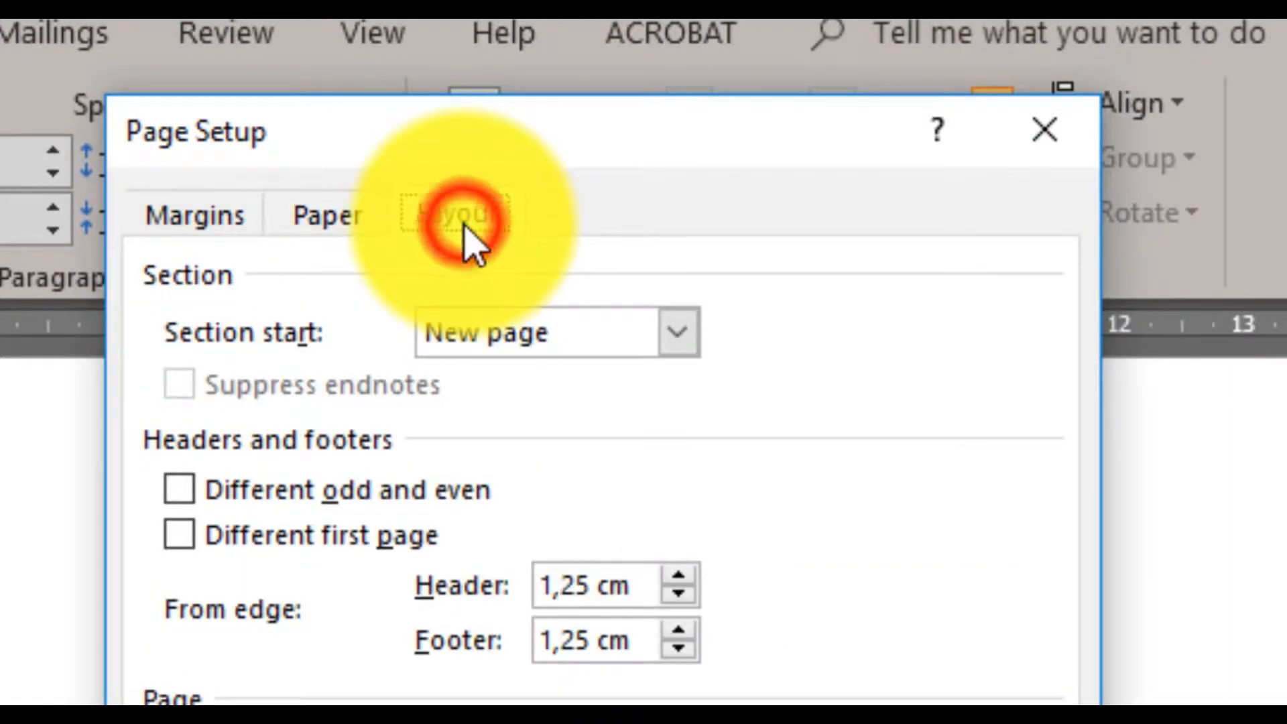
left_click(267, 545)
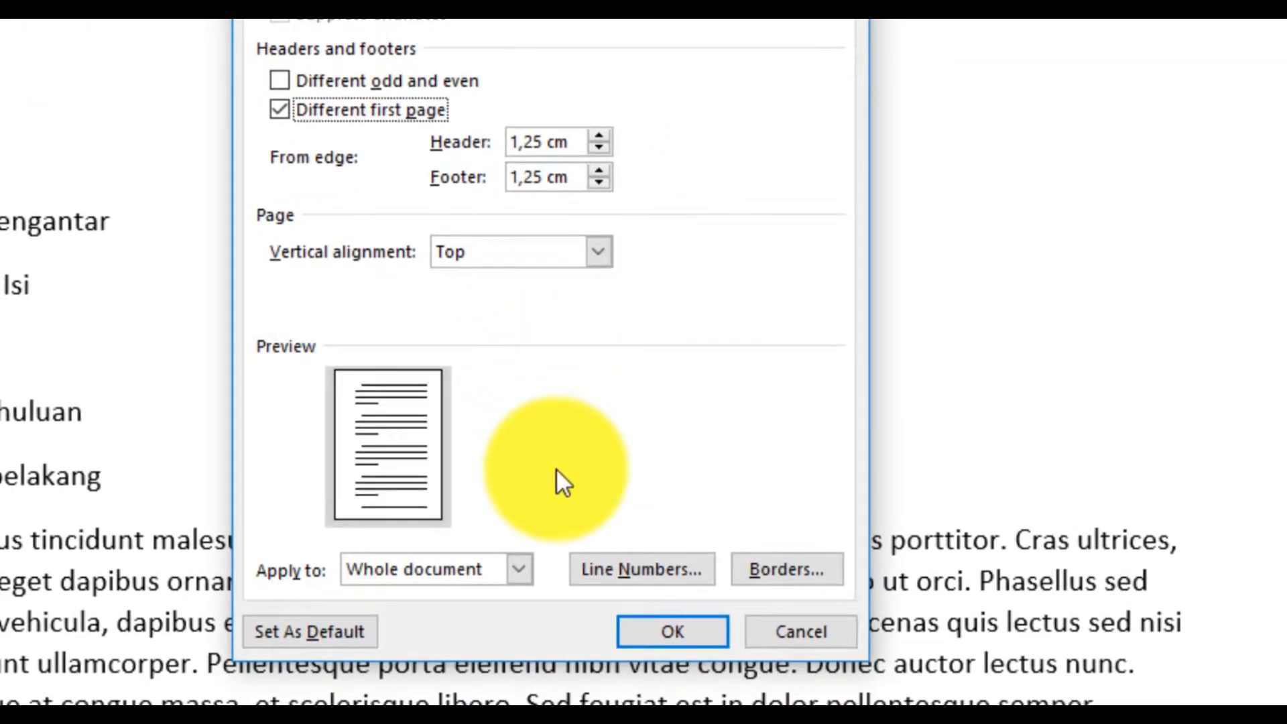
left_click(638, 631)
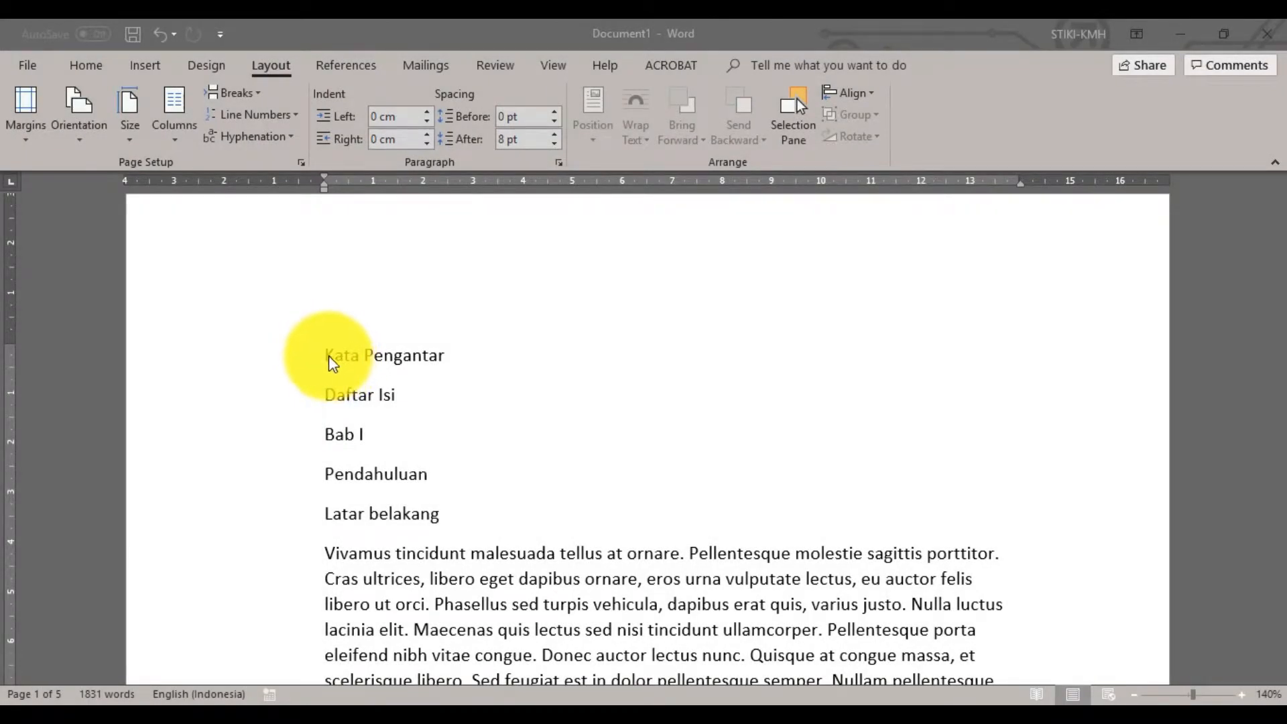
Insert a page break before "Daftar Isi" so that it starts on a separate page from "Kata Pengantar".
left_click(328, 355)
left_click_drag(328, 356, 418, 404)
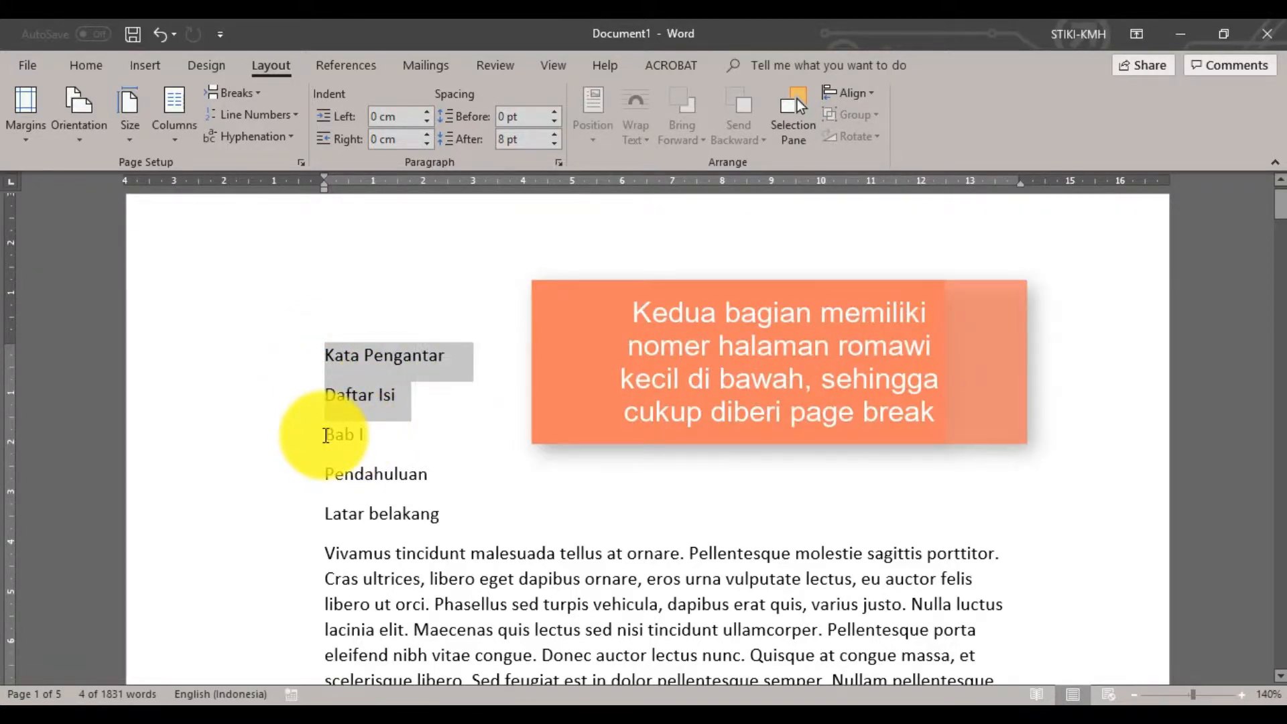
left_click(325, 396)
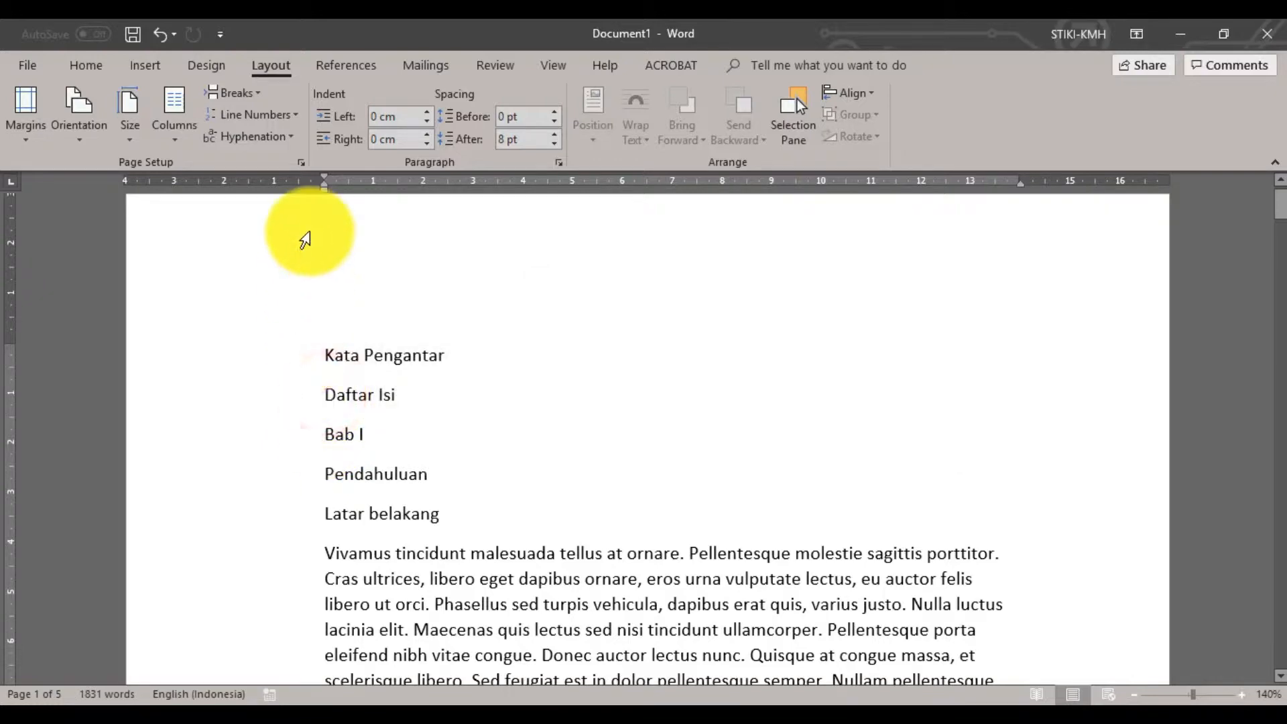
left_click(258, 93)
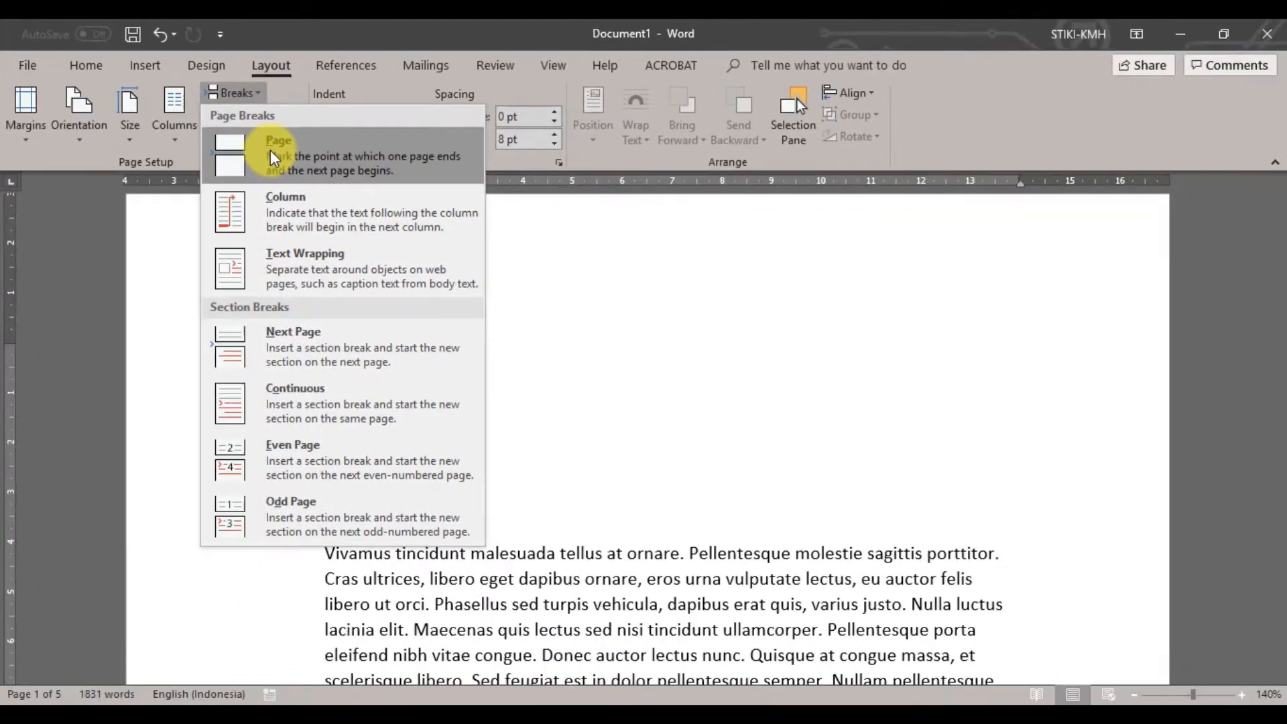
left_click(273, 157)
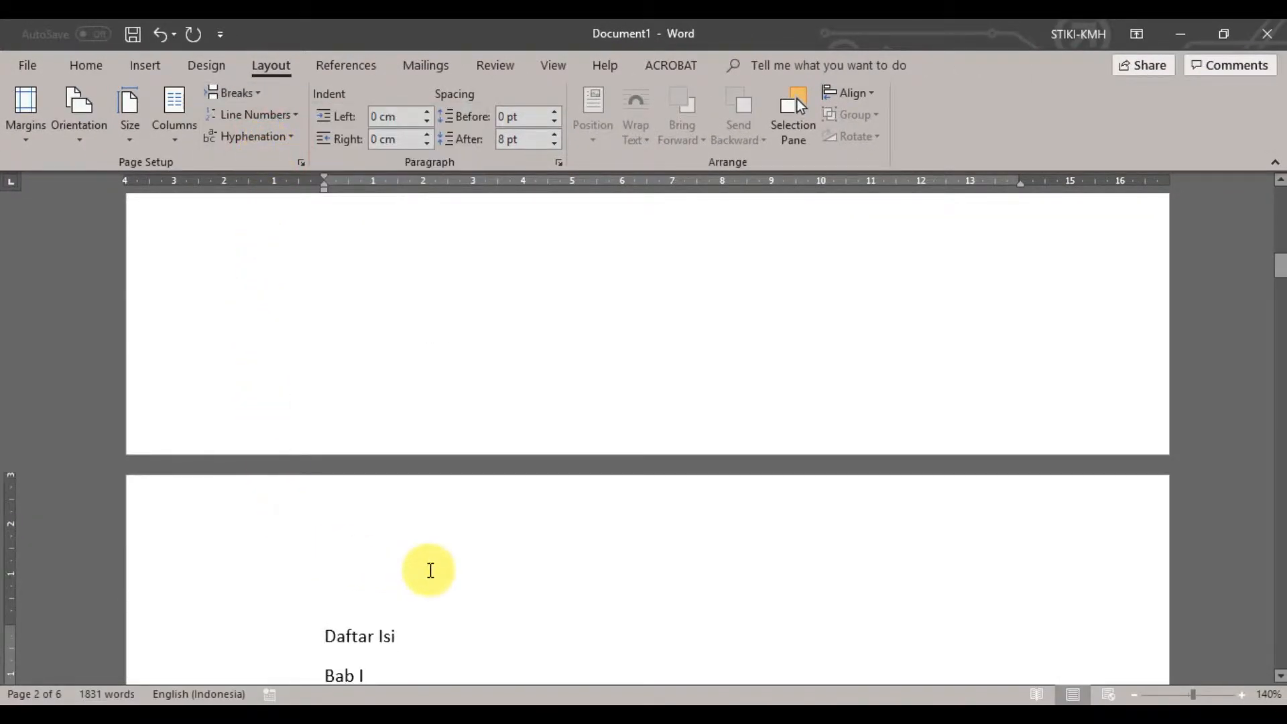
Insert a Next Page section break before the "Bab I" heading.
scroll(430, 571, "down", 1)
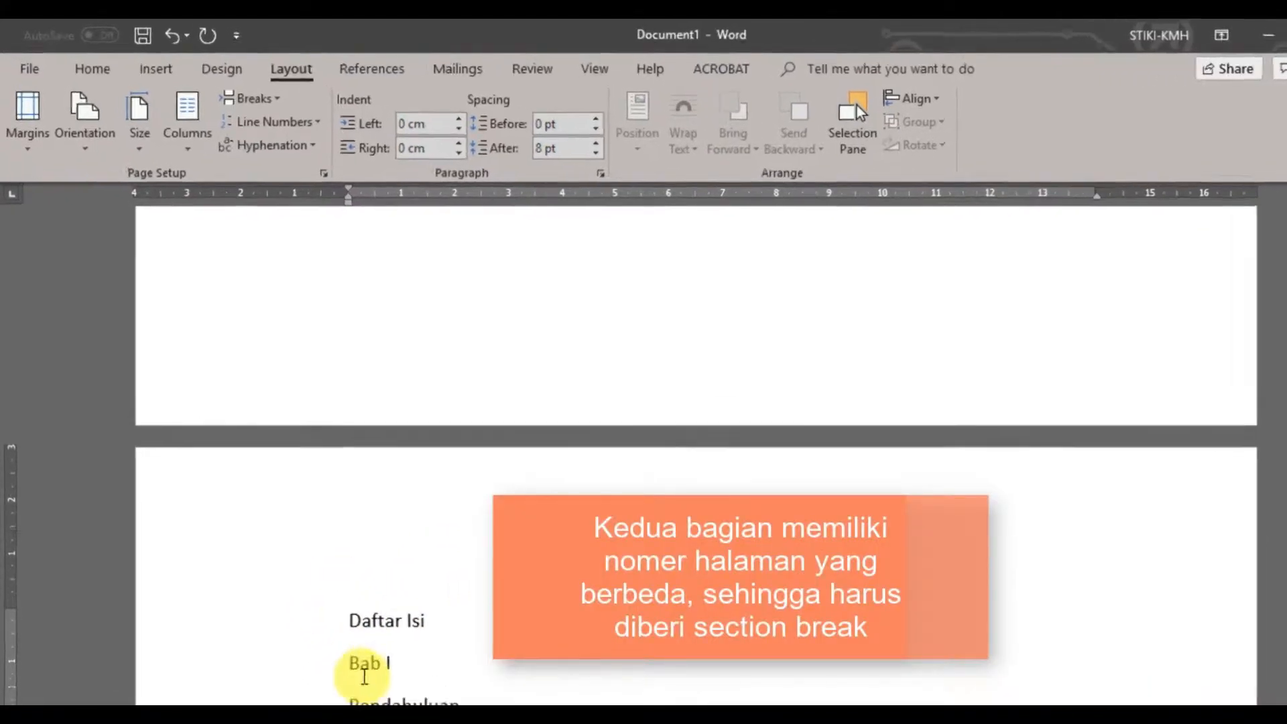
left_click(272, 101)
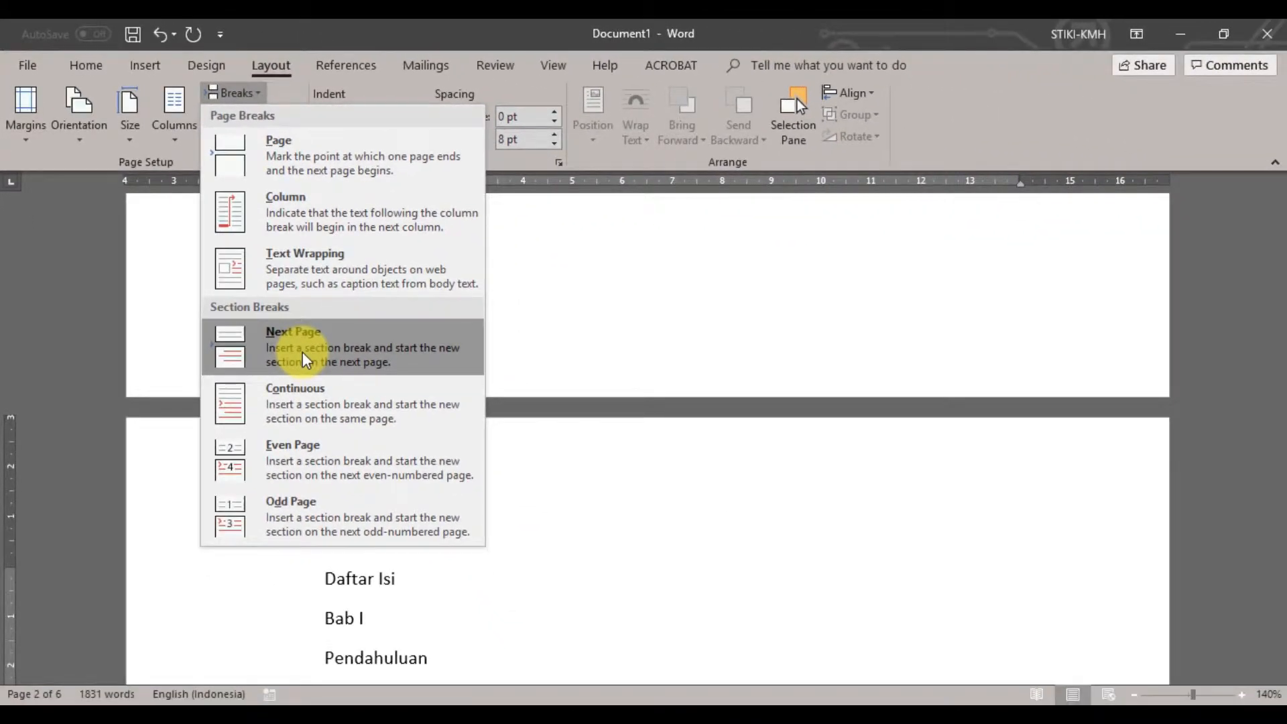
left_click(305, 360)
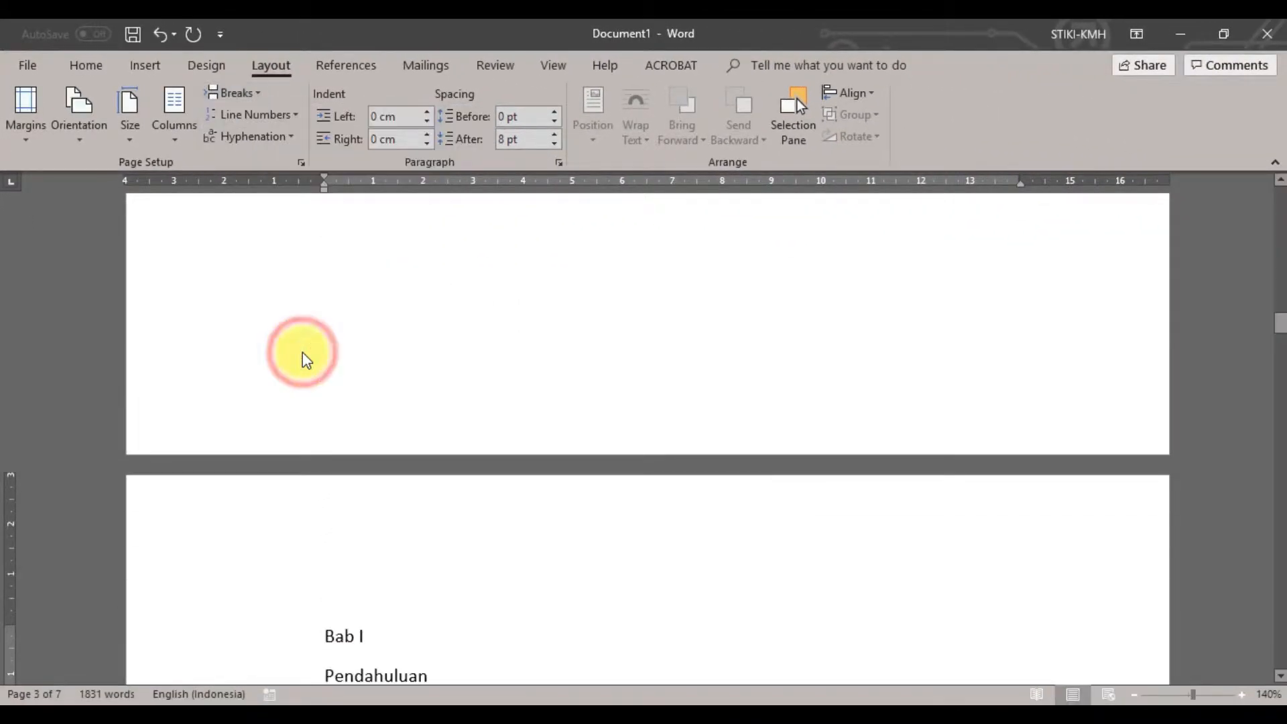
Remove the blank lines above the "Bab II" heading and insert a Next Page section break before it.
scroll(331, 626, "down", 12)
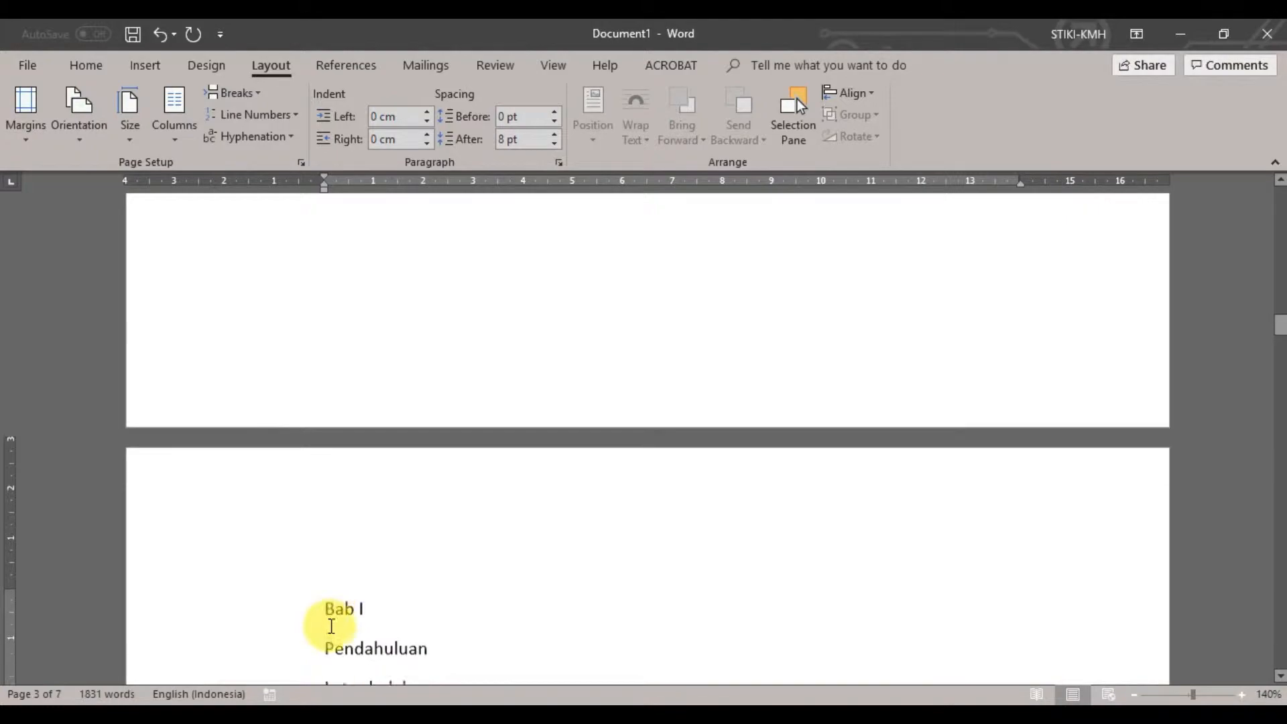
scroll(331, 626, "down", 15)
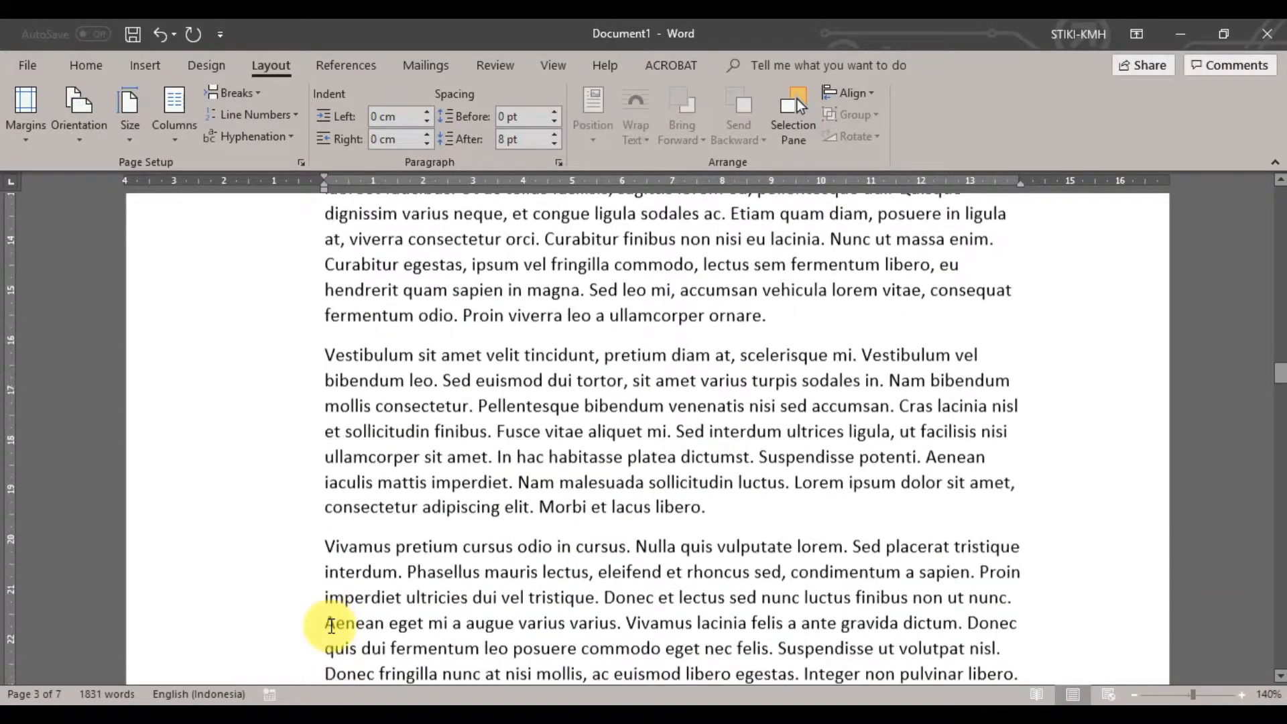
scroll(331, 626, "down", 6)
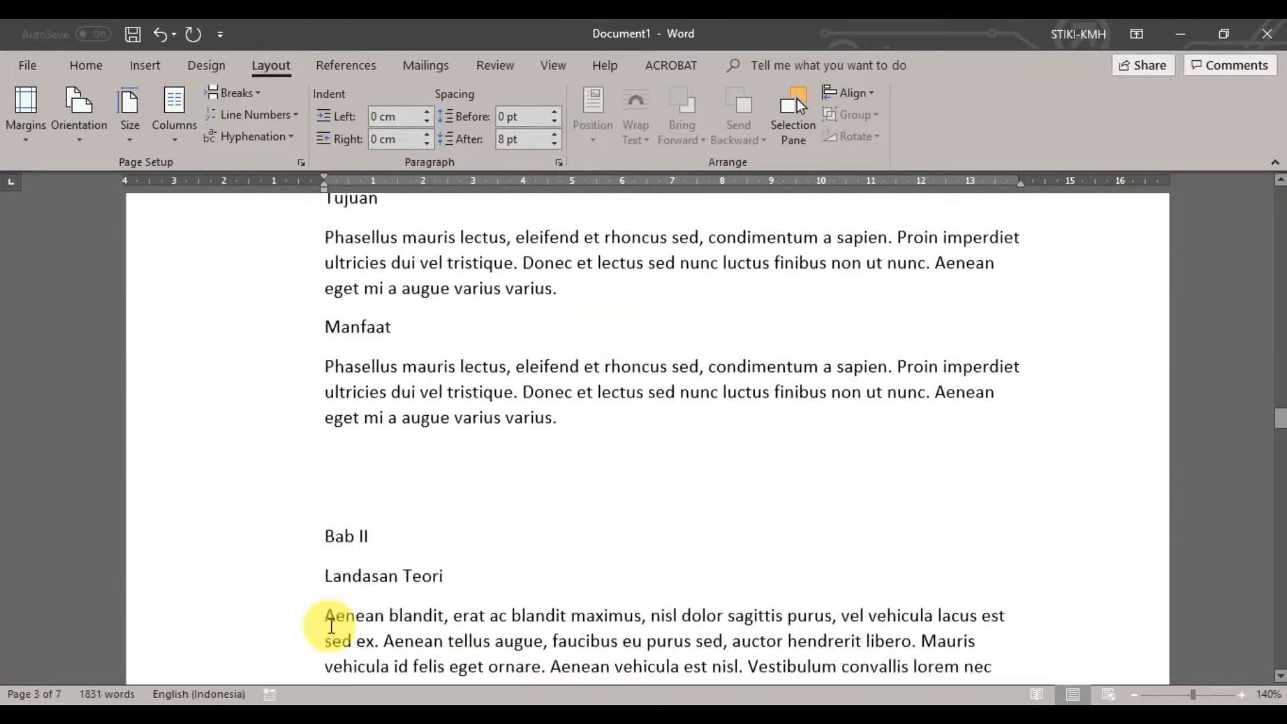
left_click(327, 526)
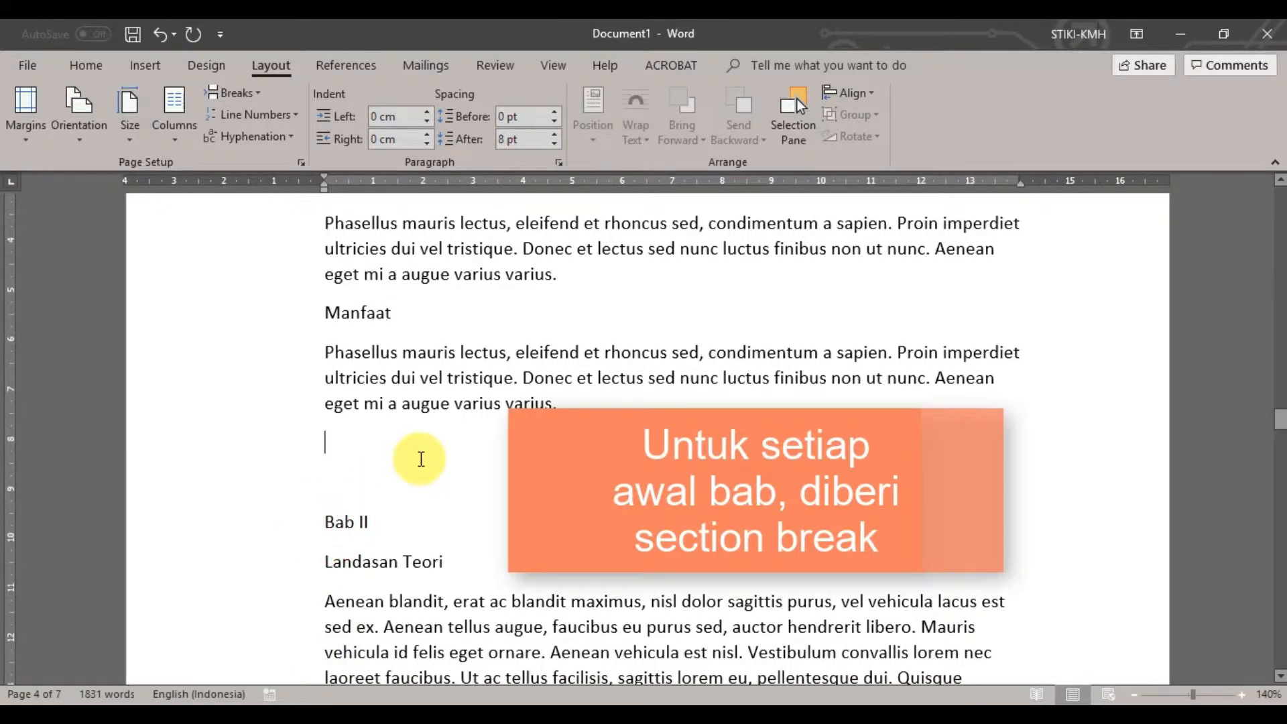
key("BackSpace")
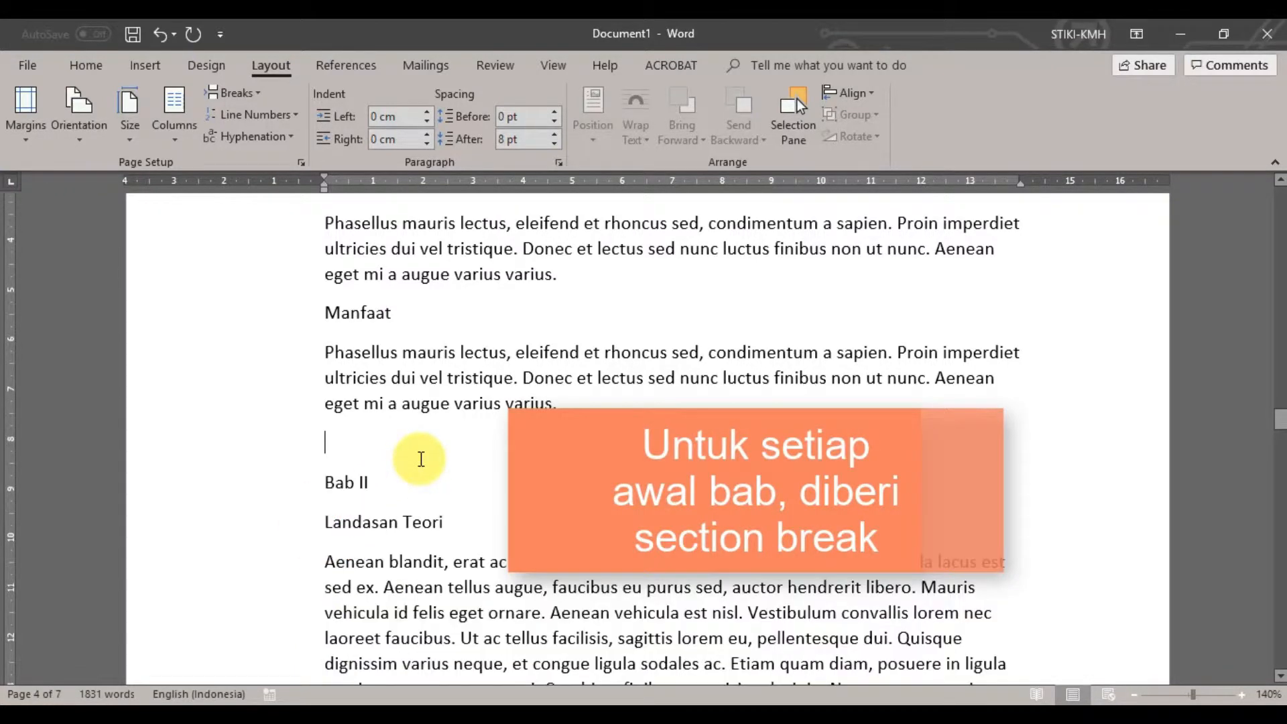
key("Delete")
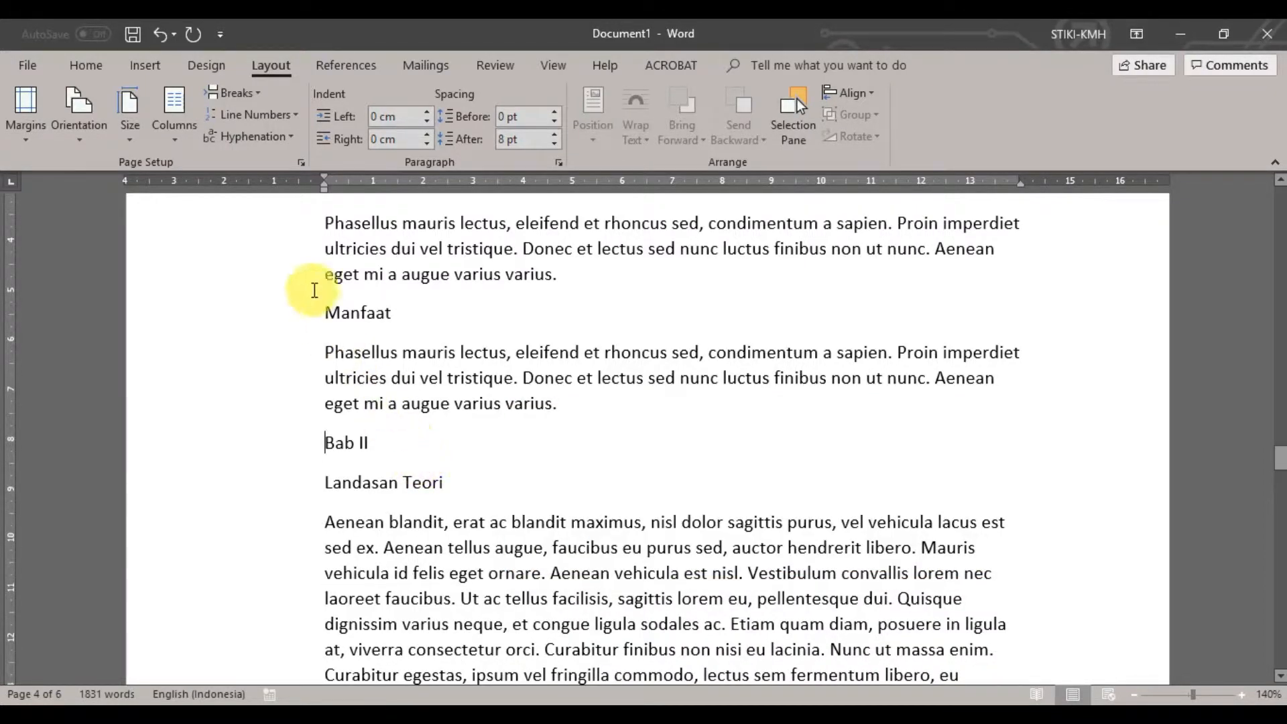
left_click(255, 94)
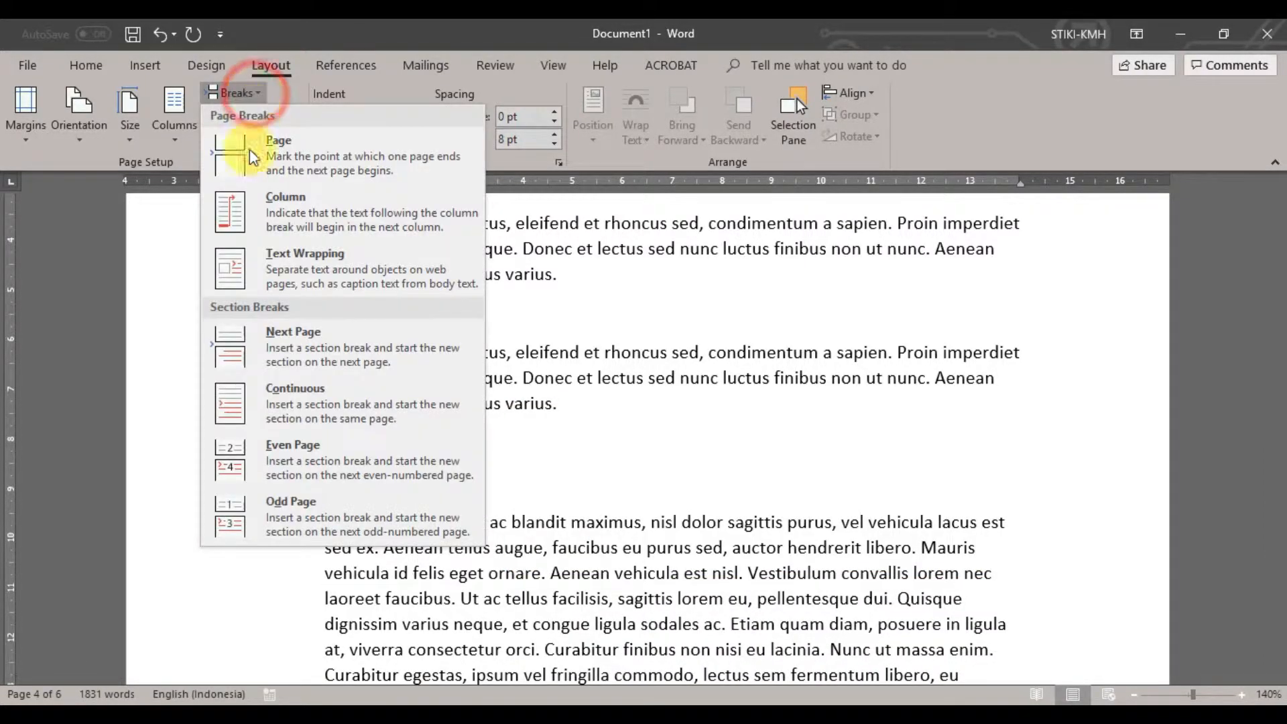
left_click(268, 335)
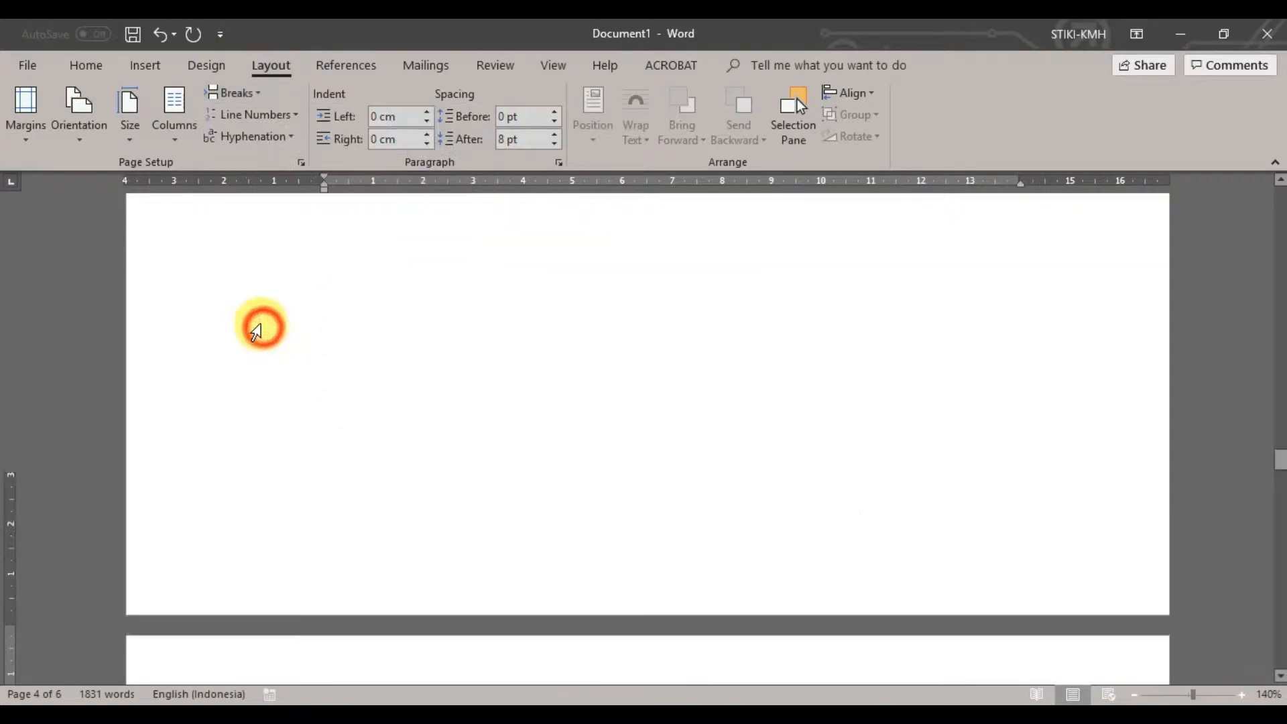
Delete the empty lines above "Bab III" and start that chapter with a Next Page section break.
scroll(256, 332, "down", 20)
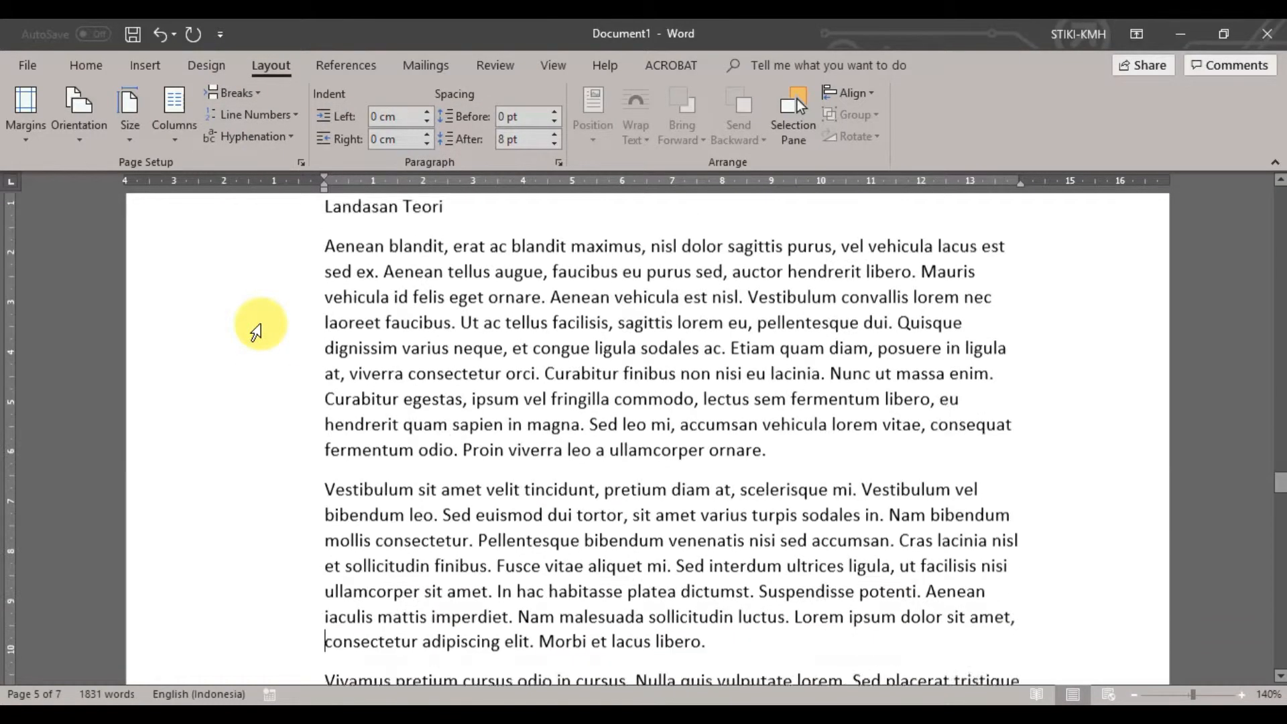
key("Page_Down")
key("Page_Down")
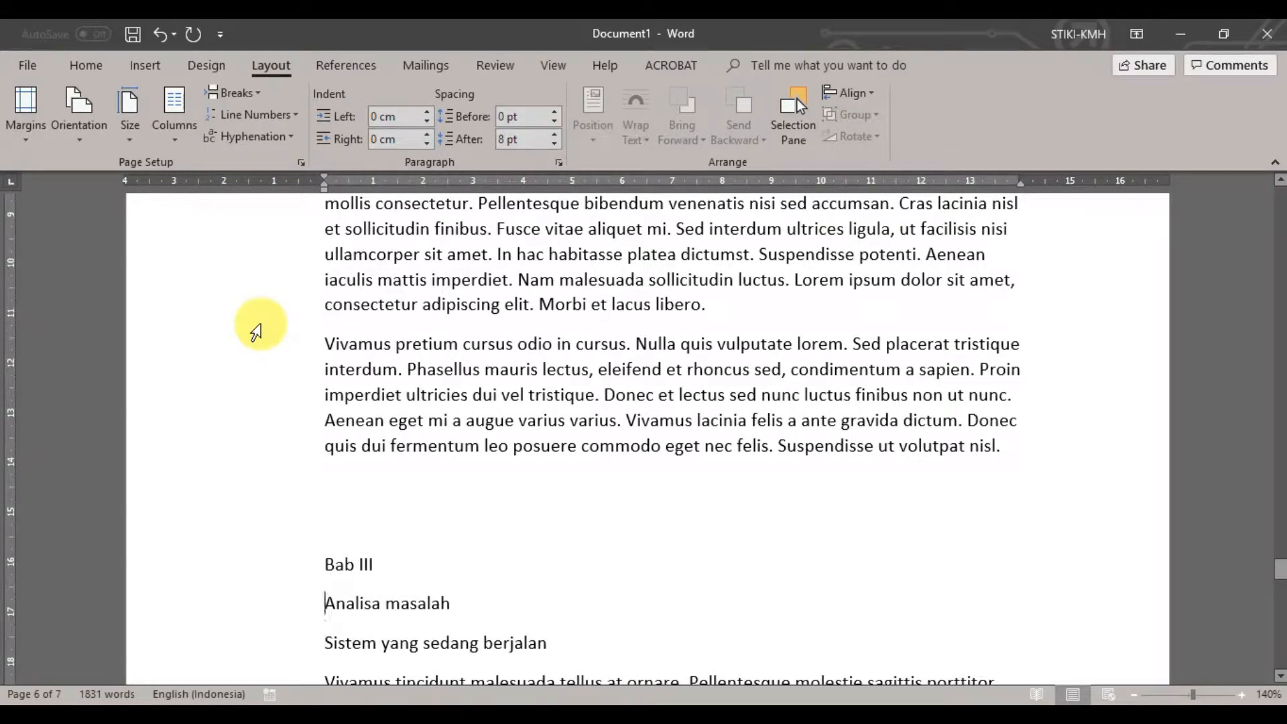
key("Delete")
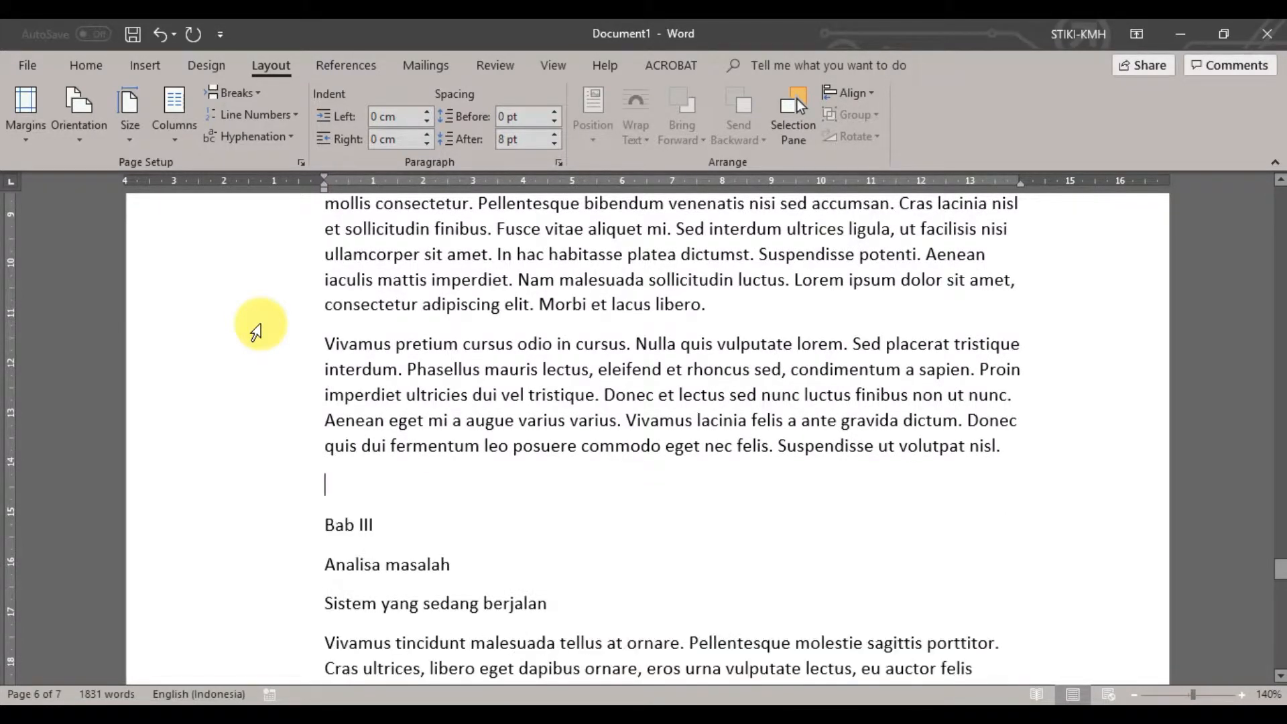
key("Delete")
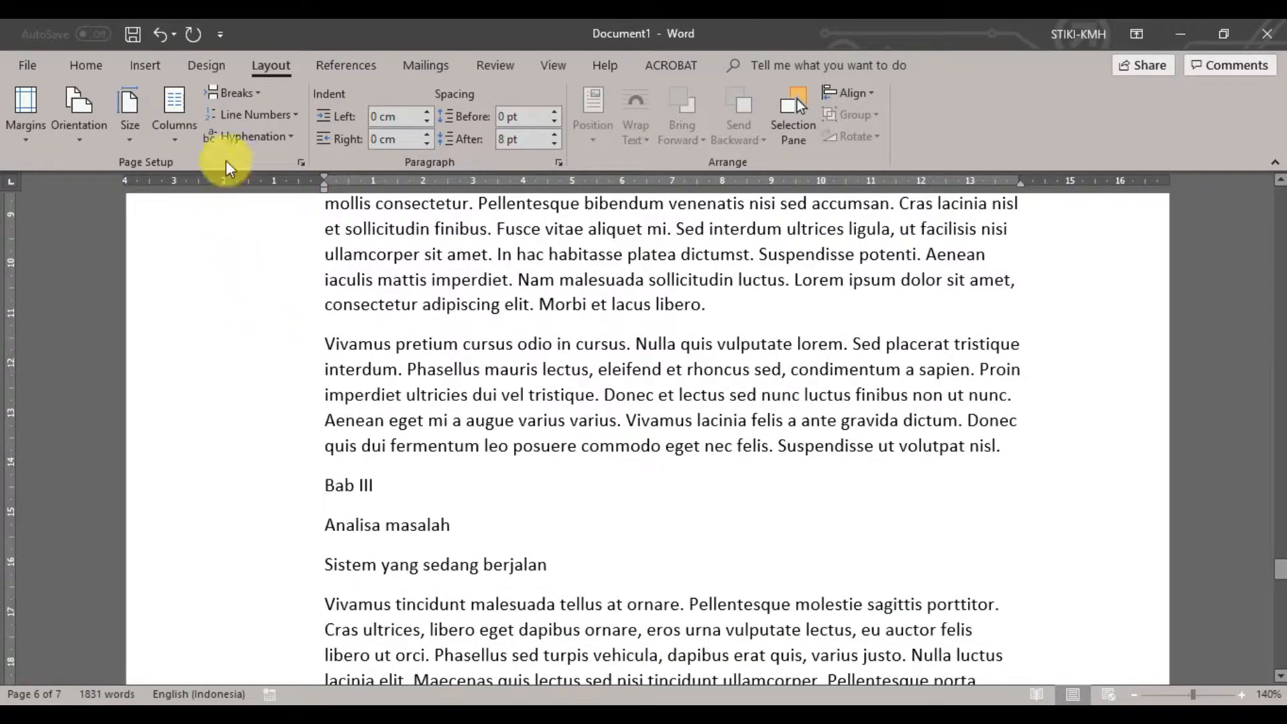
left_click(247, 93)
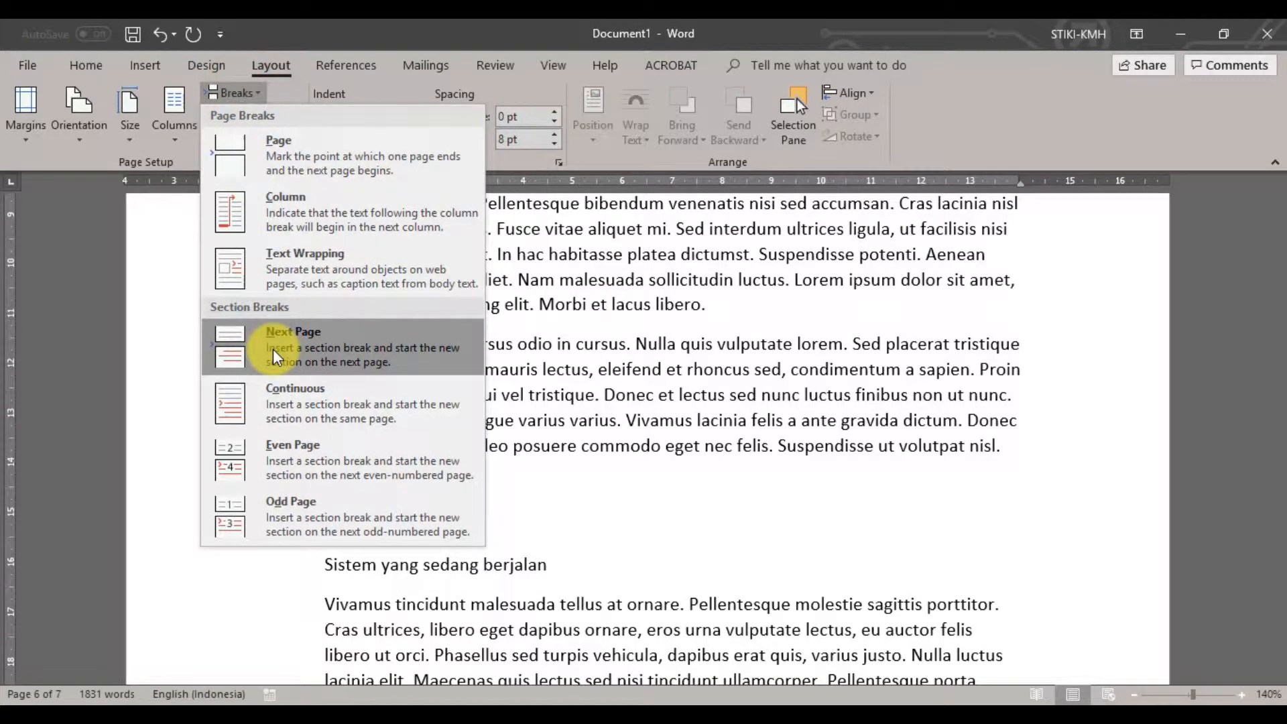
left_click(360, 355)
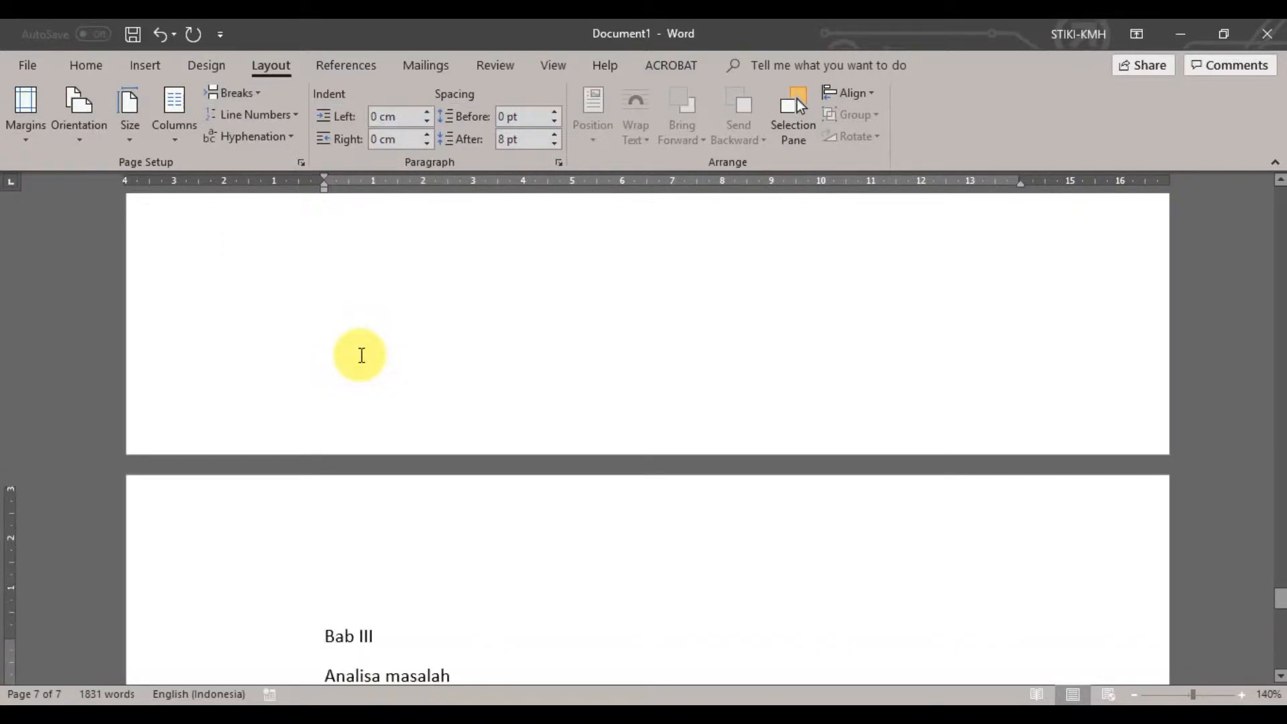
Open the header of the "Kata Pengantar" page for editing and examine the header and footer labels through the start of "Bab I".
scroll(362, 359, "up", 5)
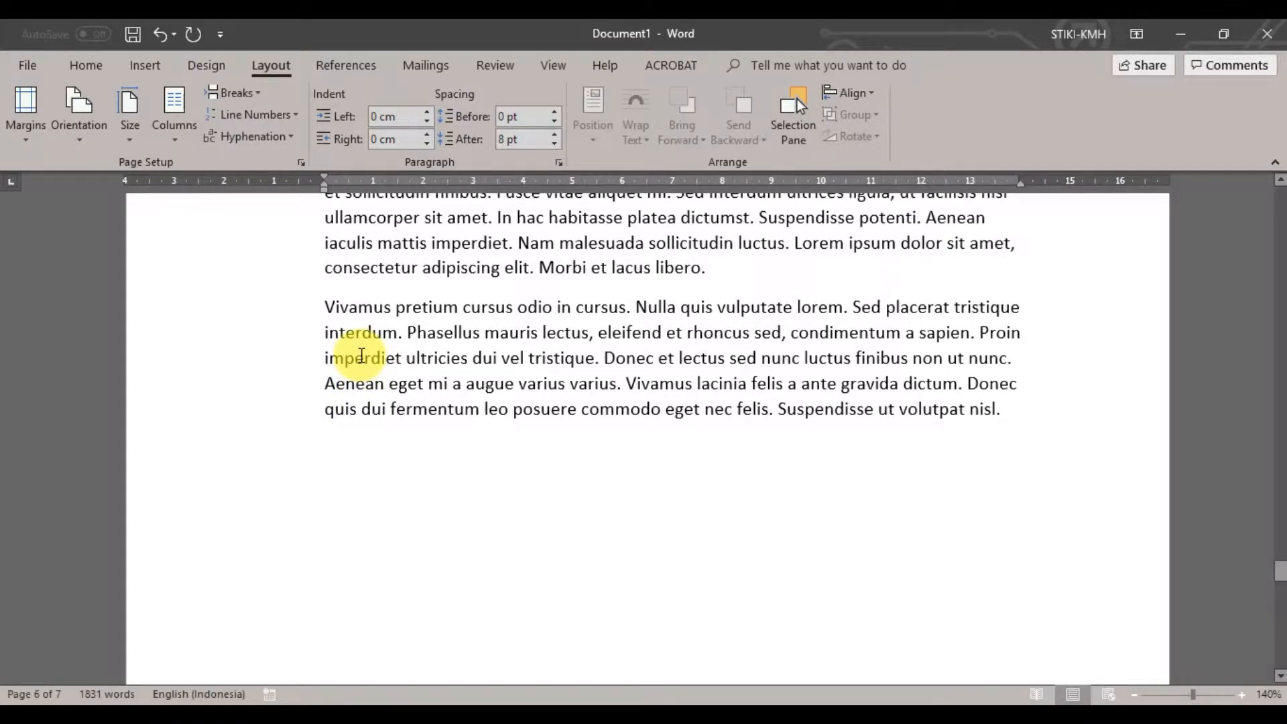
key("ctrl+Home")
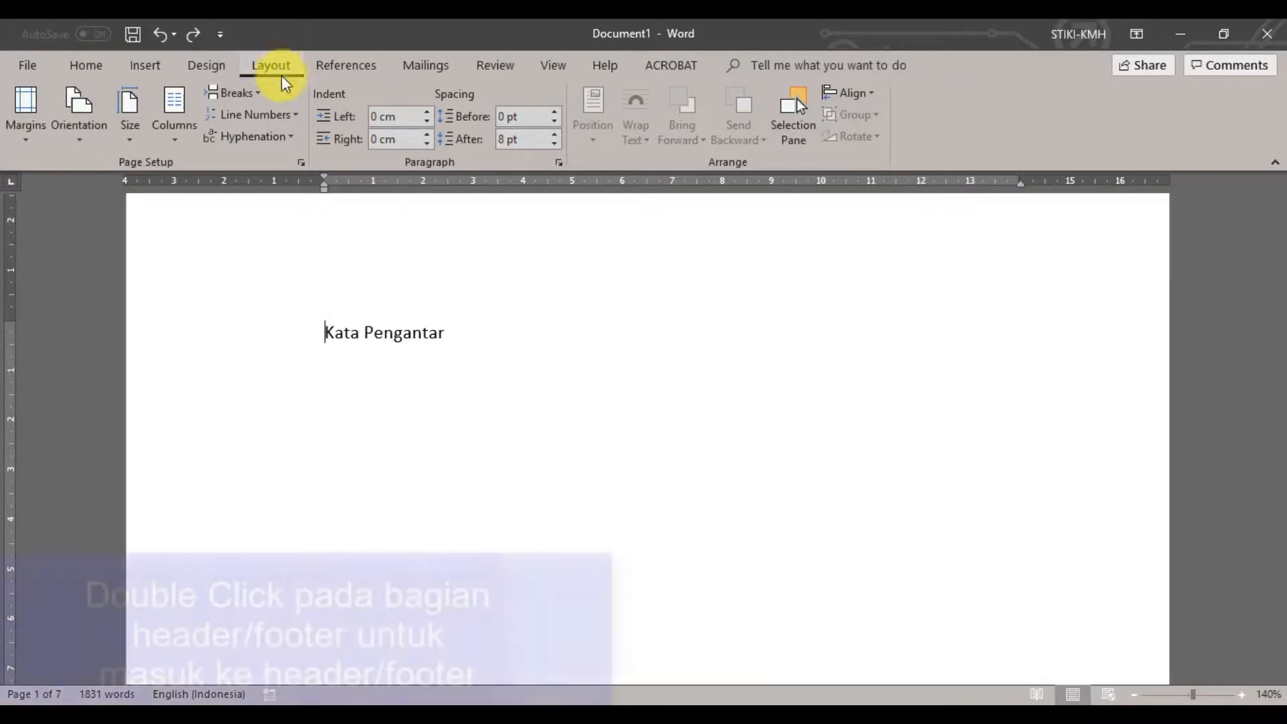
double_click(463, 254)
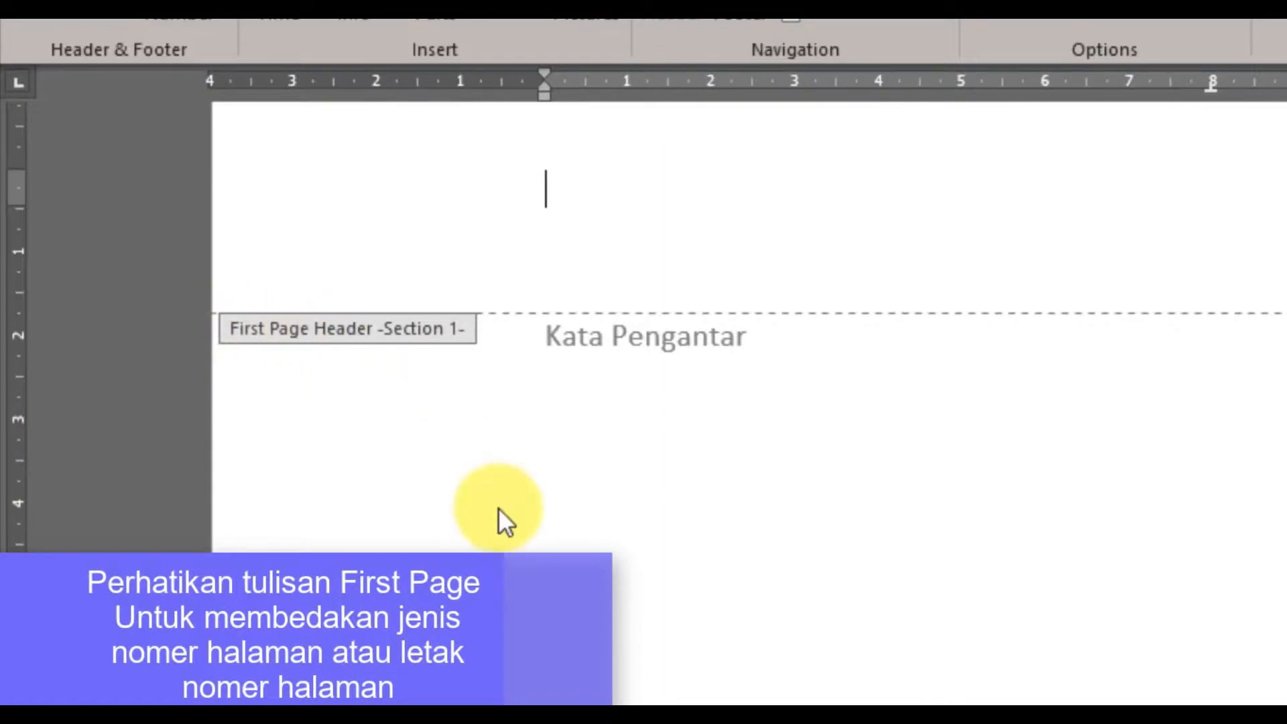
scroll(498, 509, "down", 10)
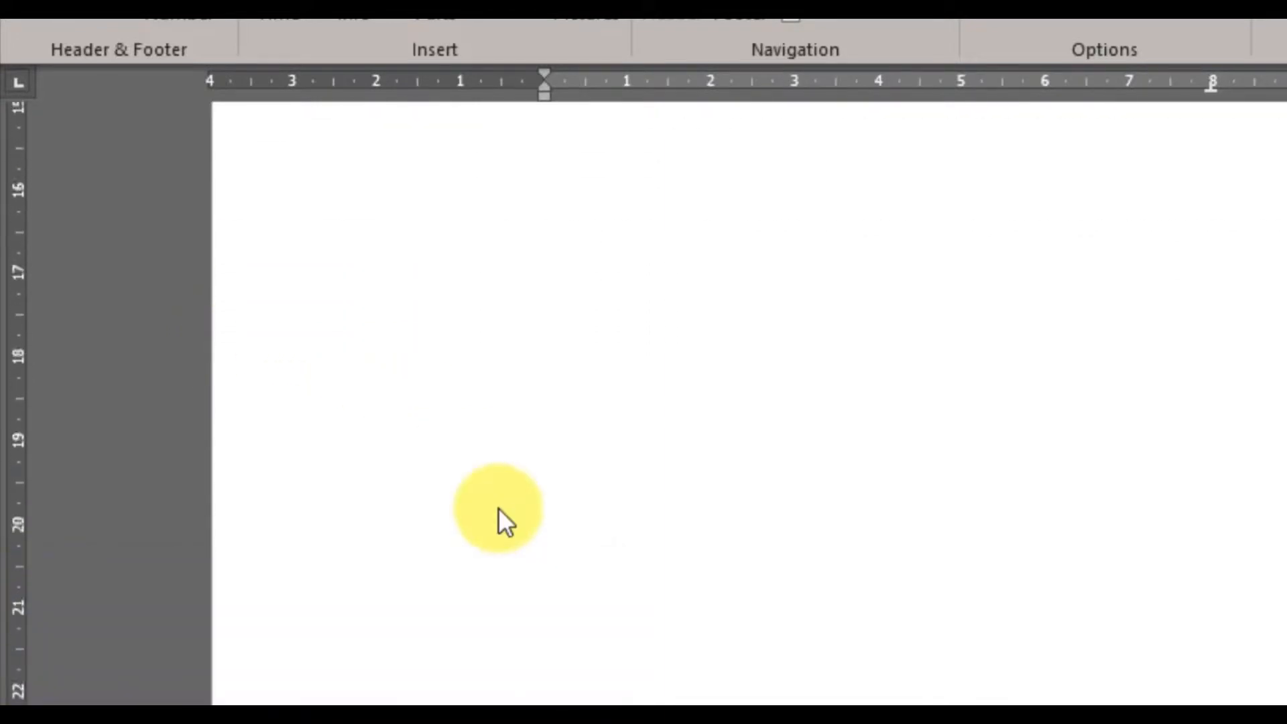
scroll(498, 508, "down", 10)
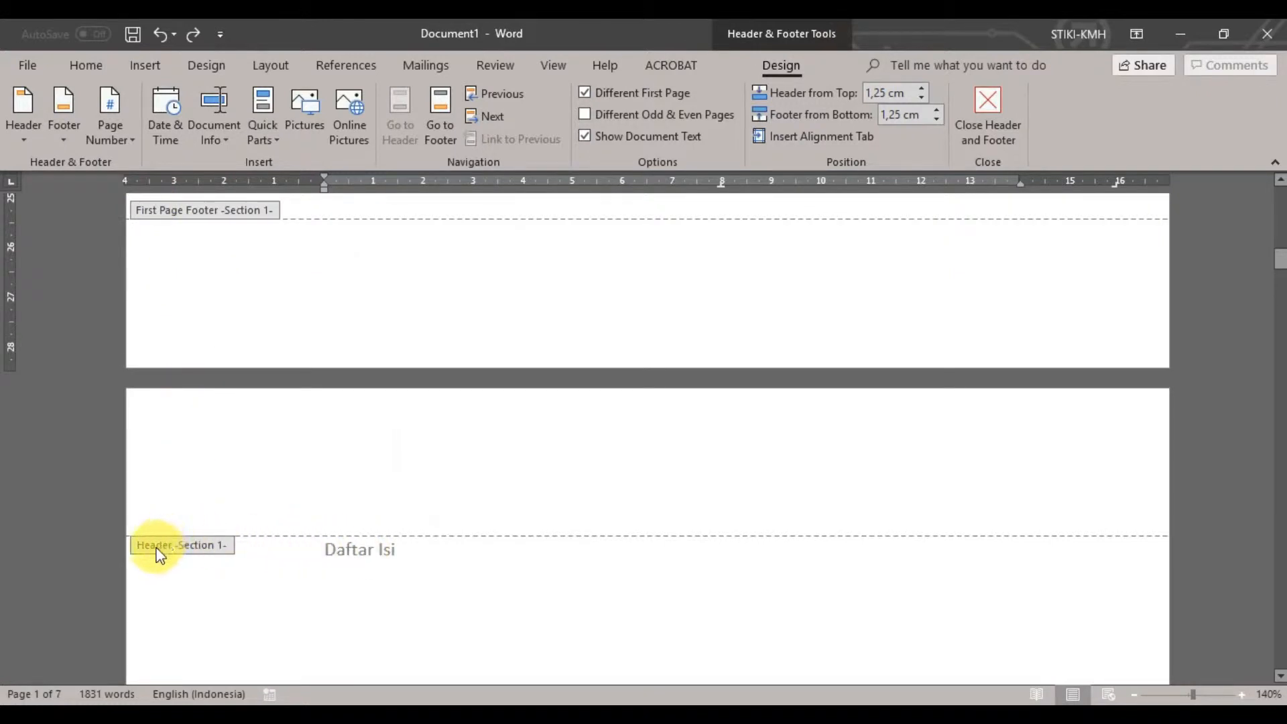
scroll(195, 557, "down", 5)
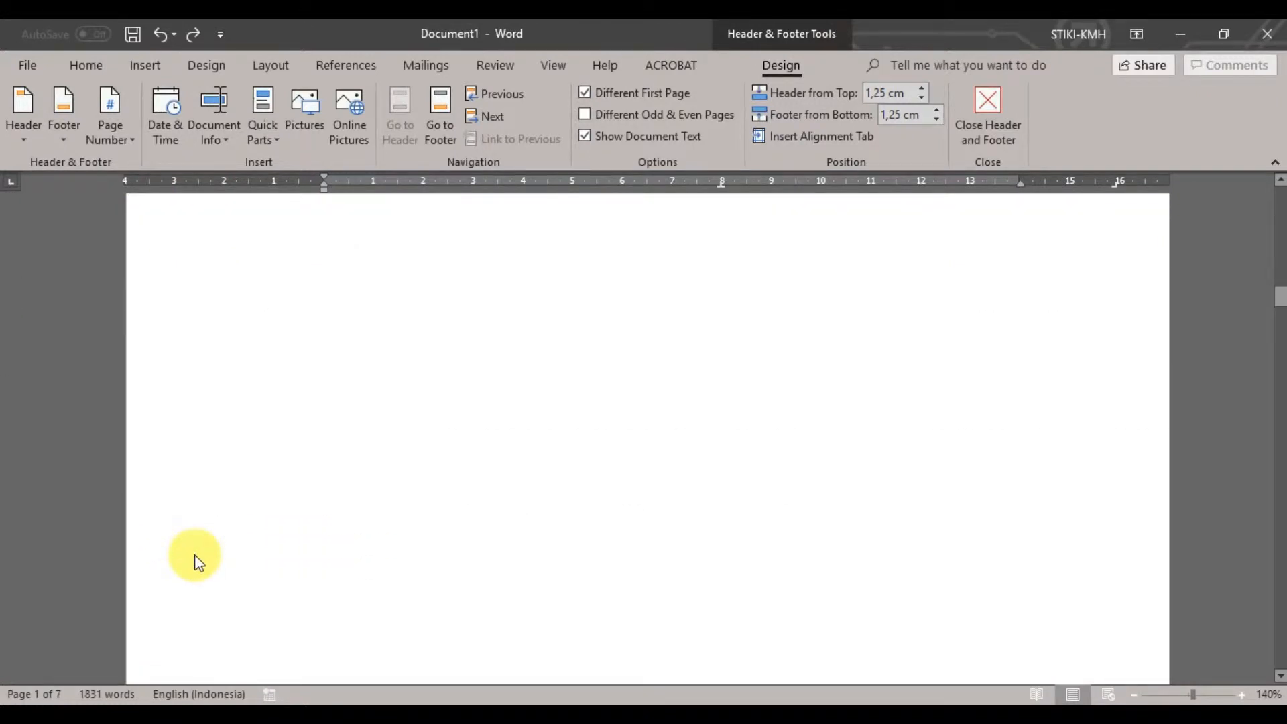
scroll(194, 556, "down", 5)
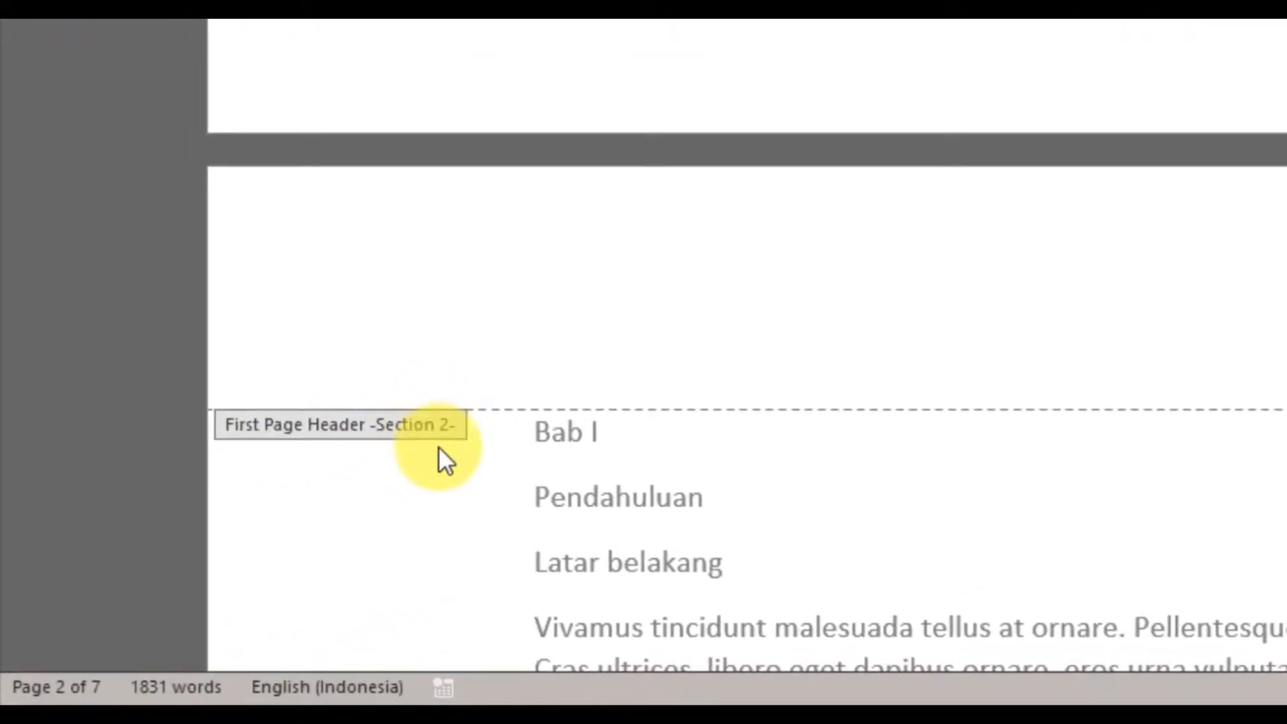
Examine the header and footer section labels on the pages from "Bab I" through the start of "Bab III".
scroll(438, 448, "down", 15)
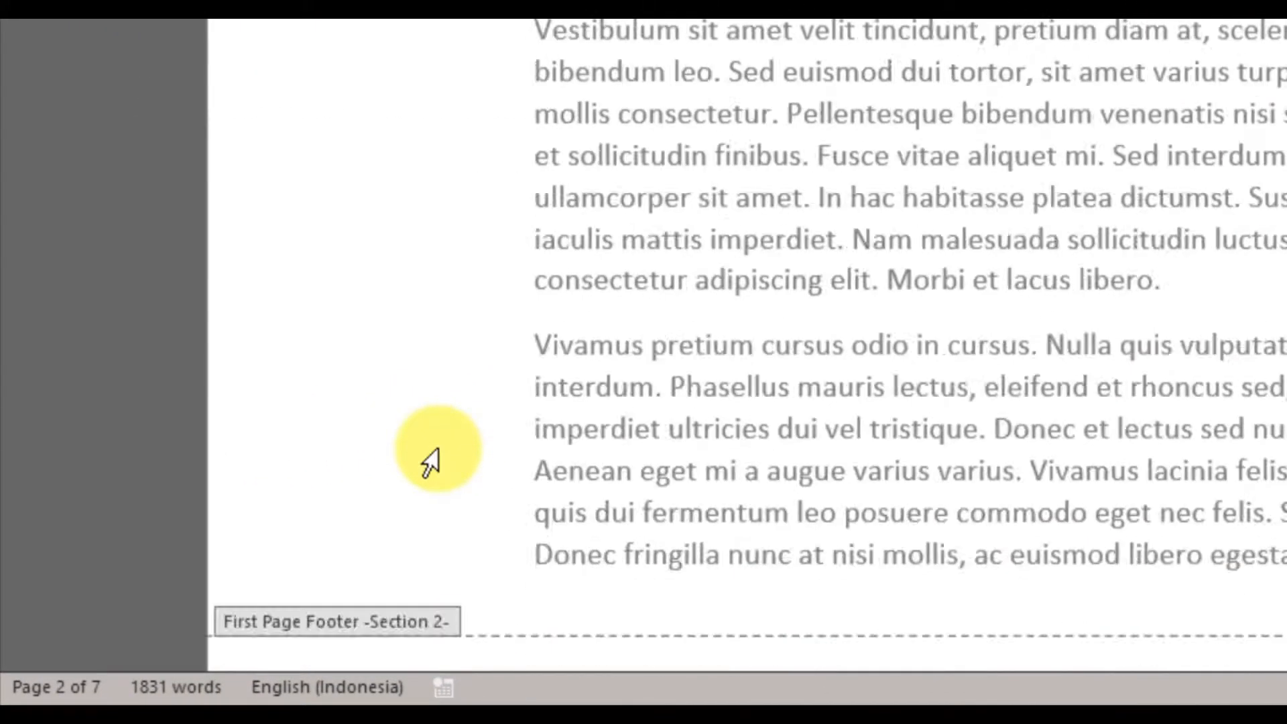
scroll(431, 461, "down", 6)
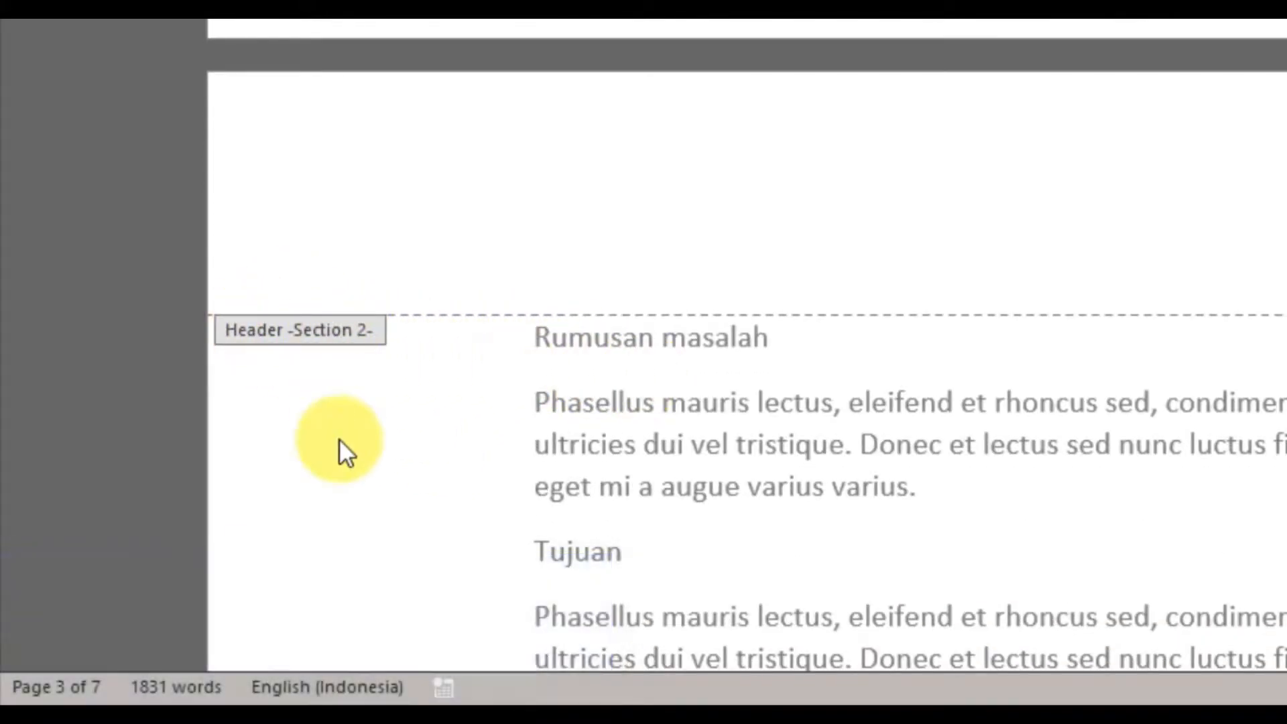
scroll(339, 440, "down", 15)
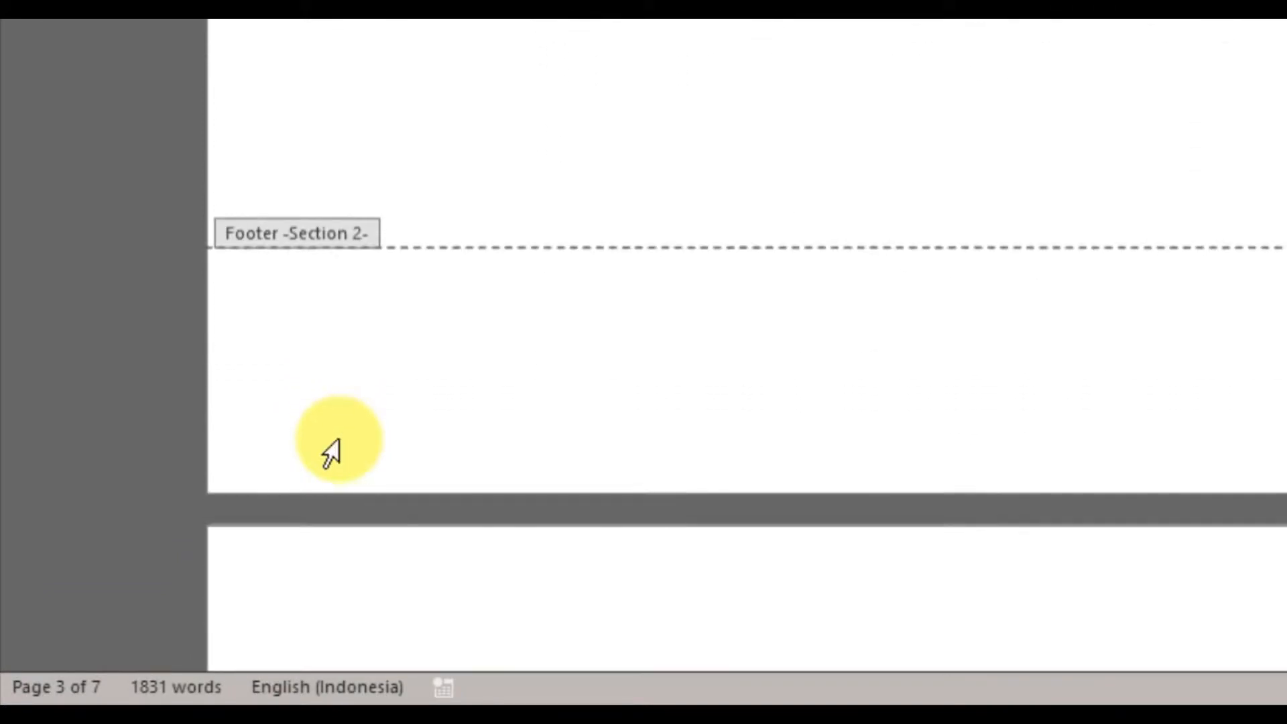
scroll(332, 440, "down", 8)
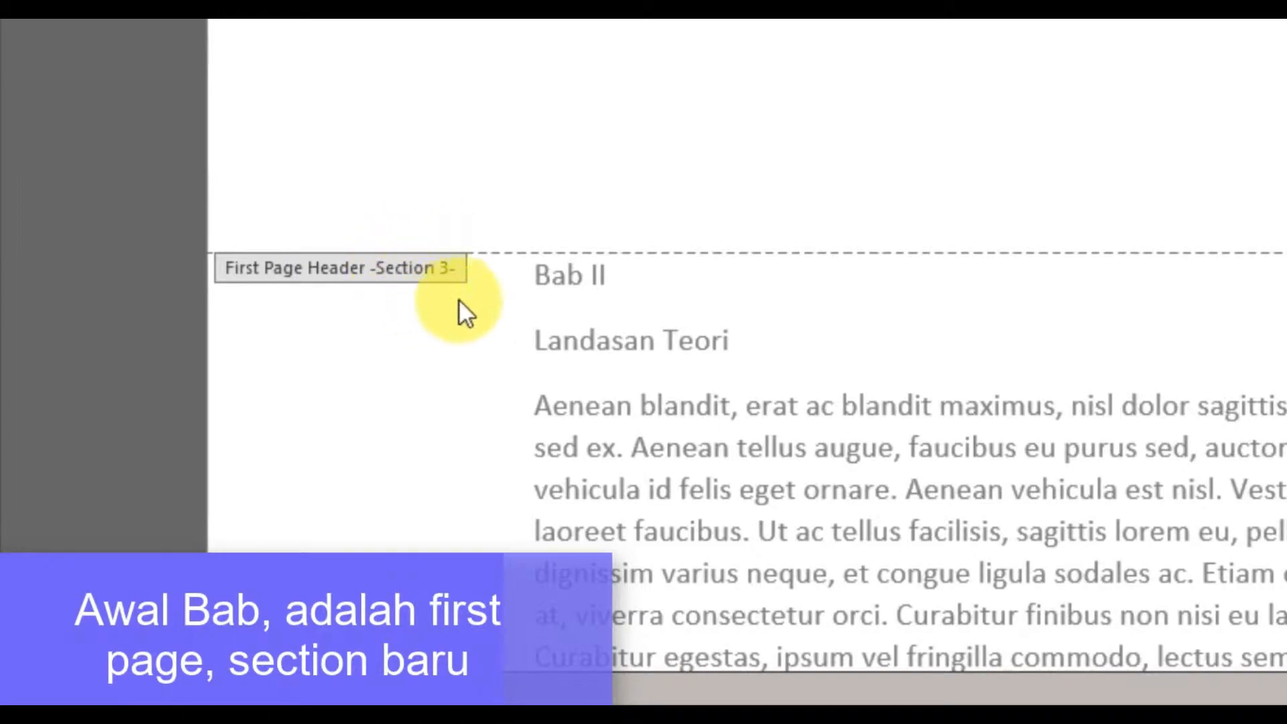
scroll(502, 359, "down", 20)
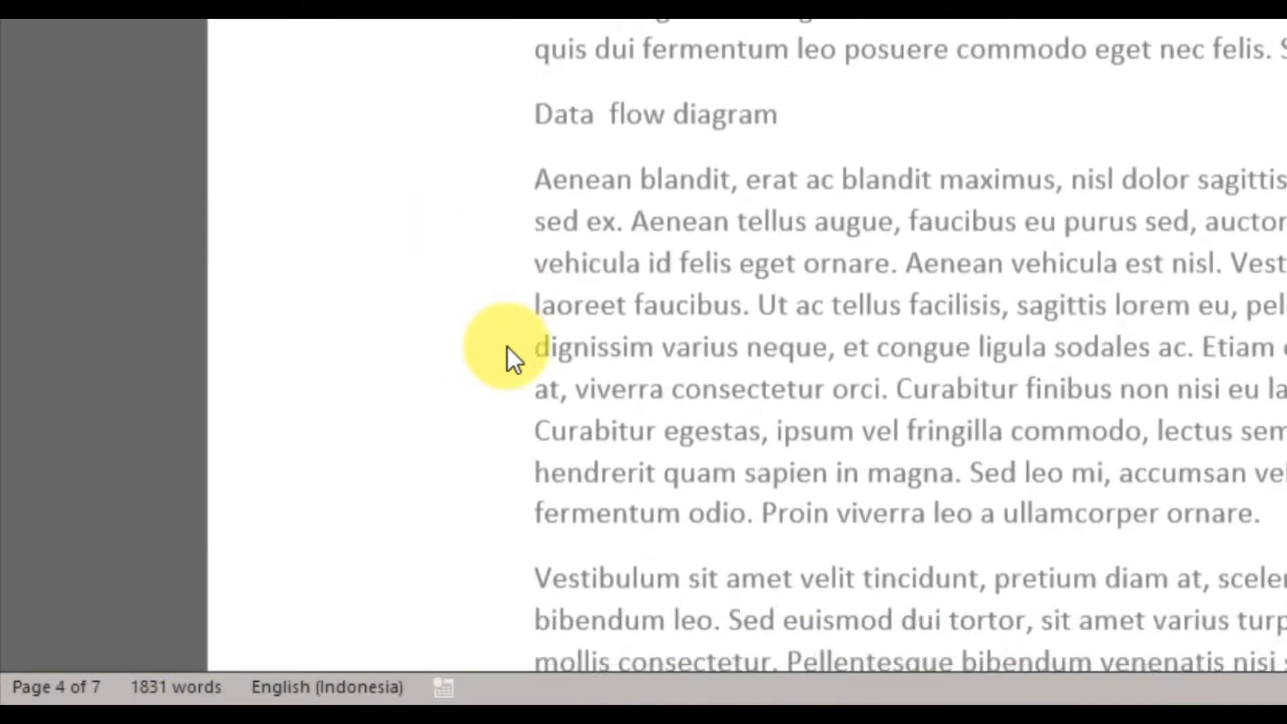
scroll(503, 358, "down", 10)
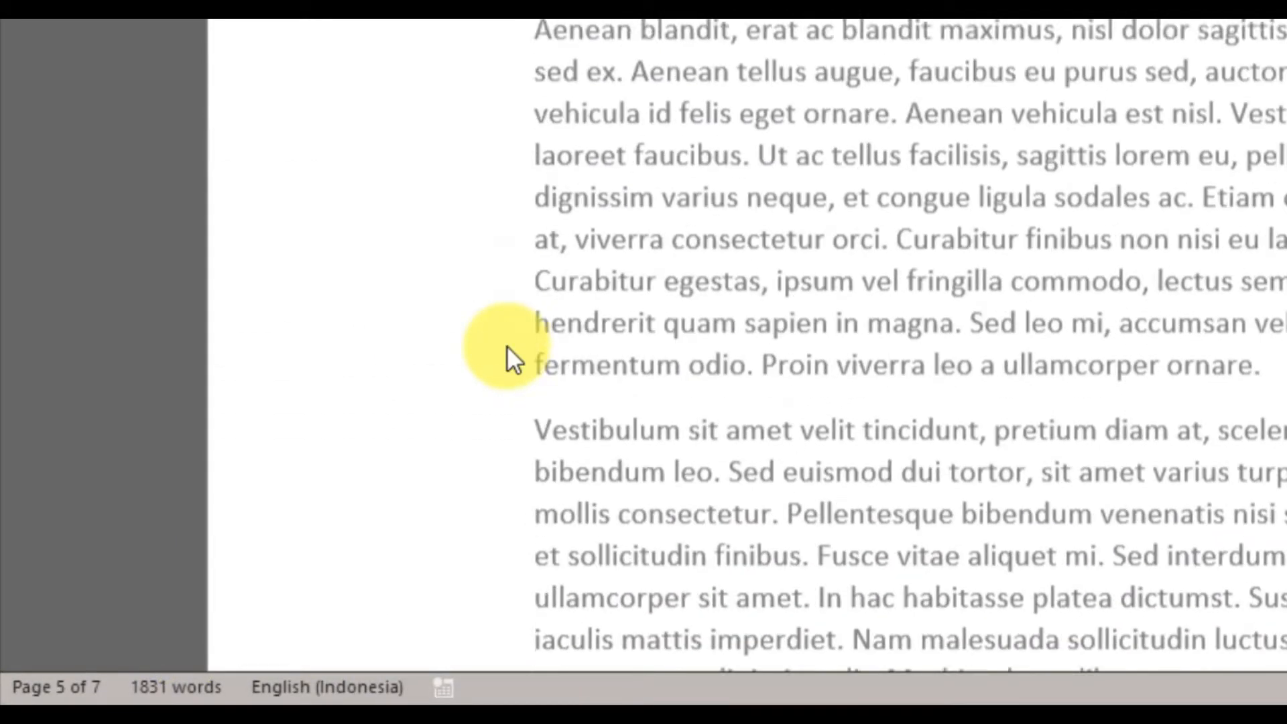
scroll(506, 345, "down", 10)
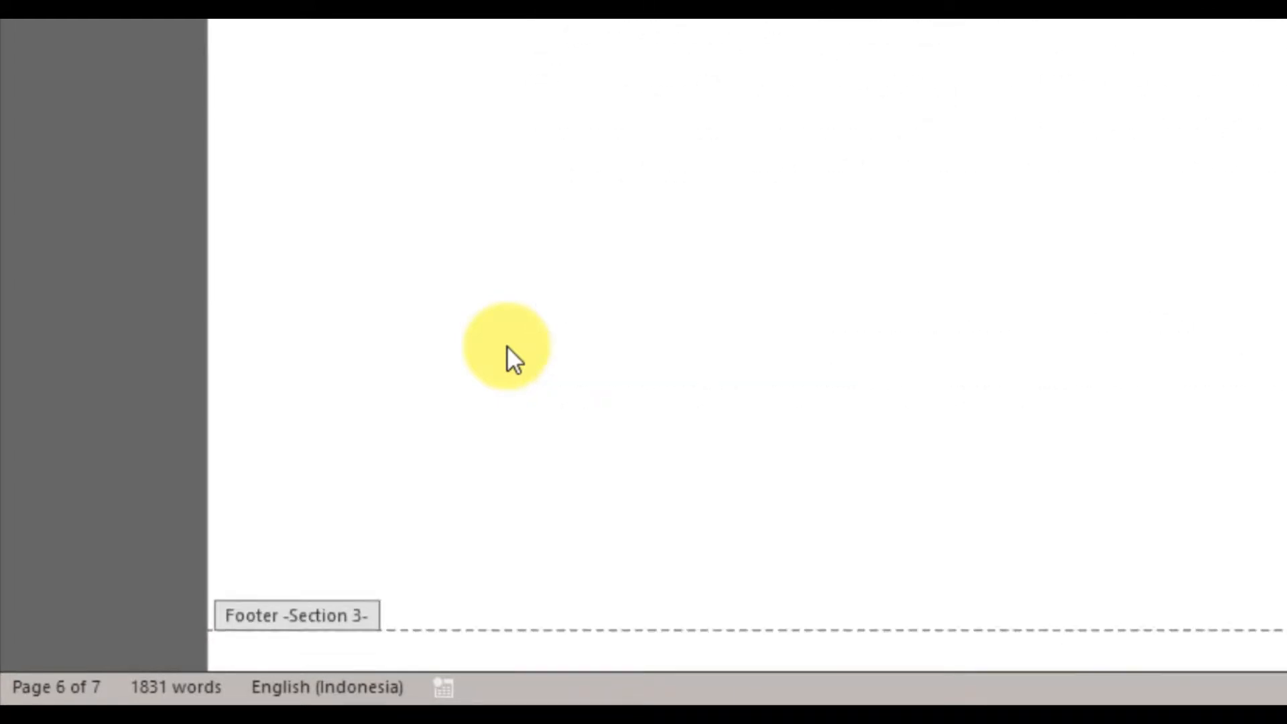
scroll(498, 355, "up", 1)
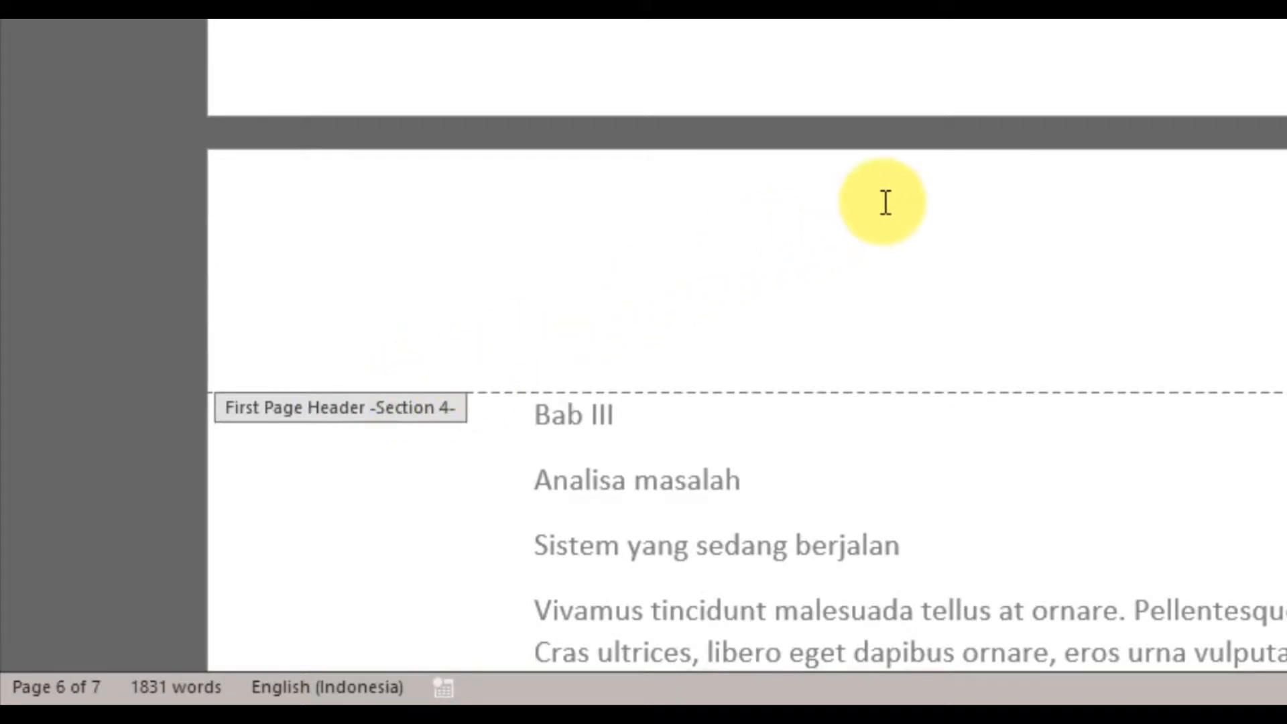
scroll(885, 201, "up", 15)
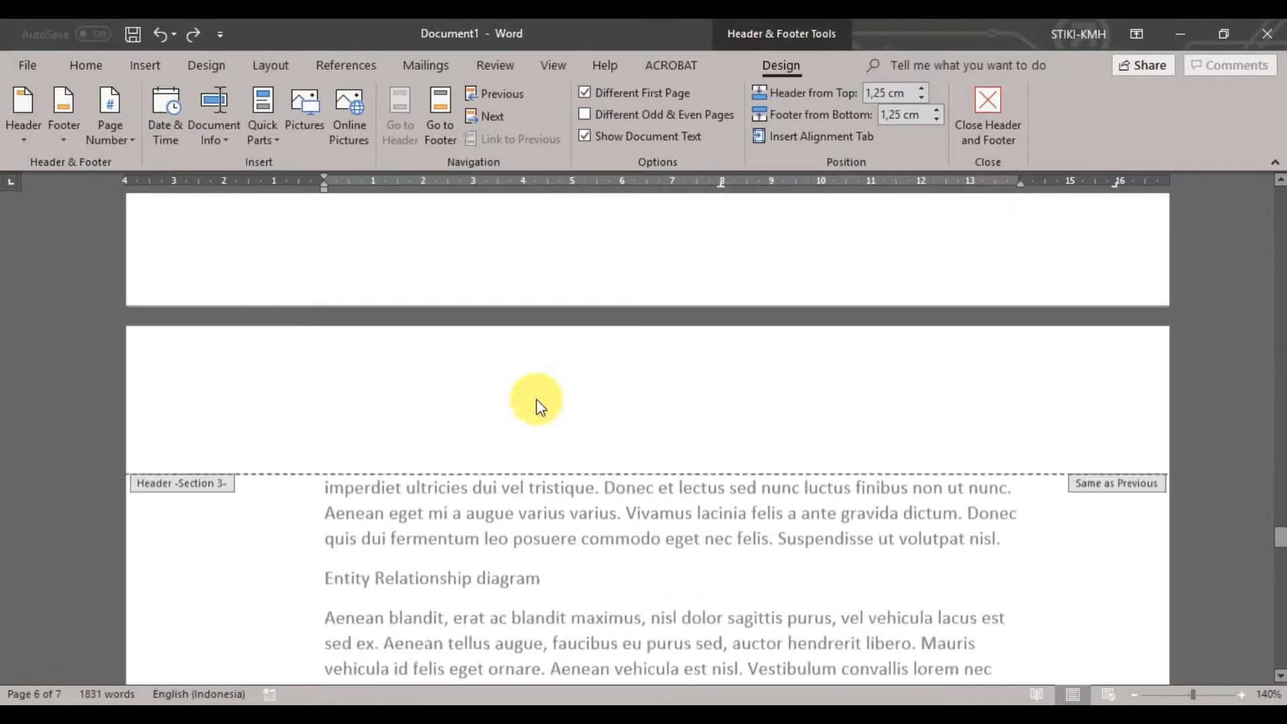
scroll(537, 400, "up", 20)
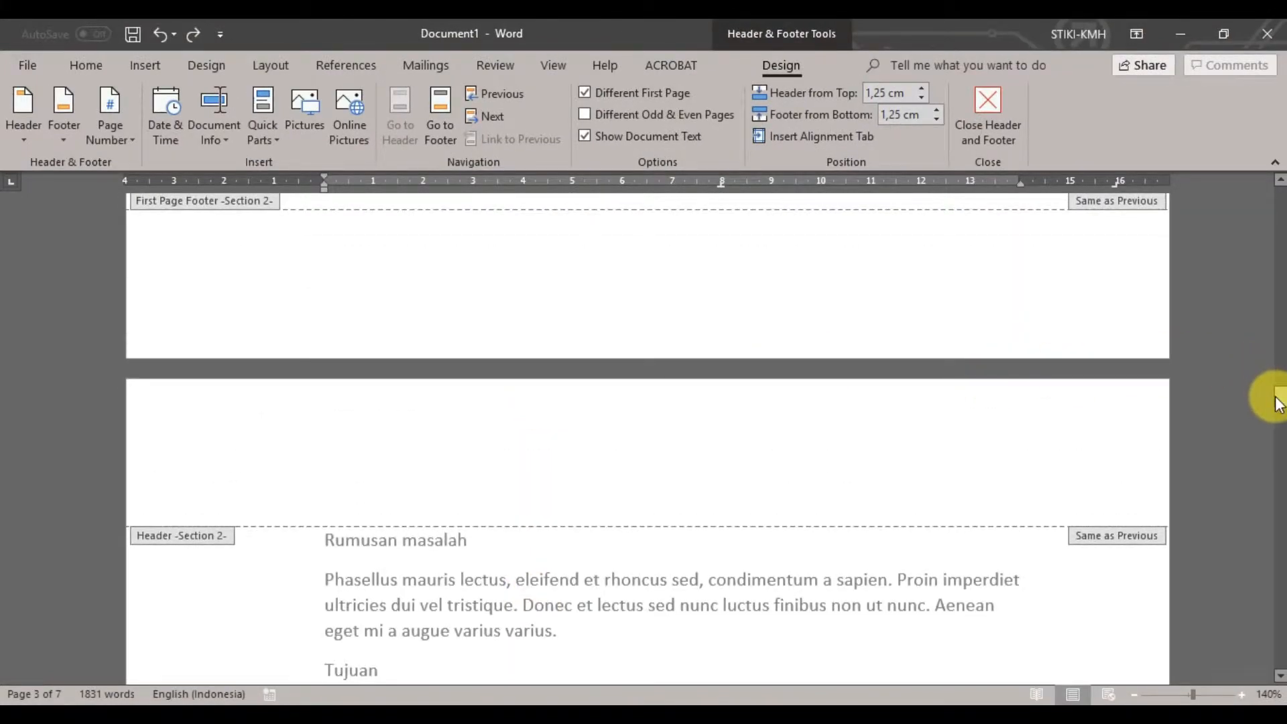
Set the page number format to i, ii, iii, ... starting at i, from the first page footer of the "Kata Pengantar" page.
left_click_drag(1277, 402, 1277, 200)
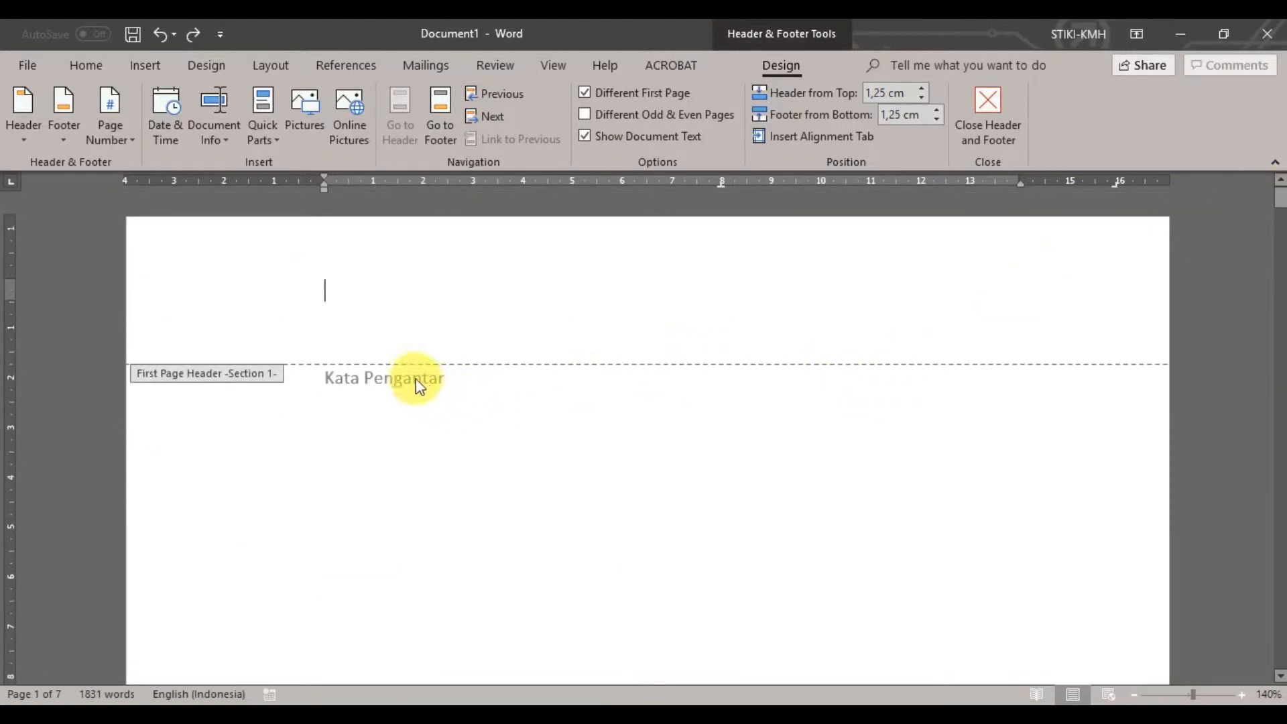
scroll(527, 449, "down", 6)
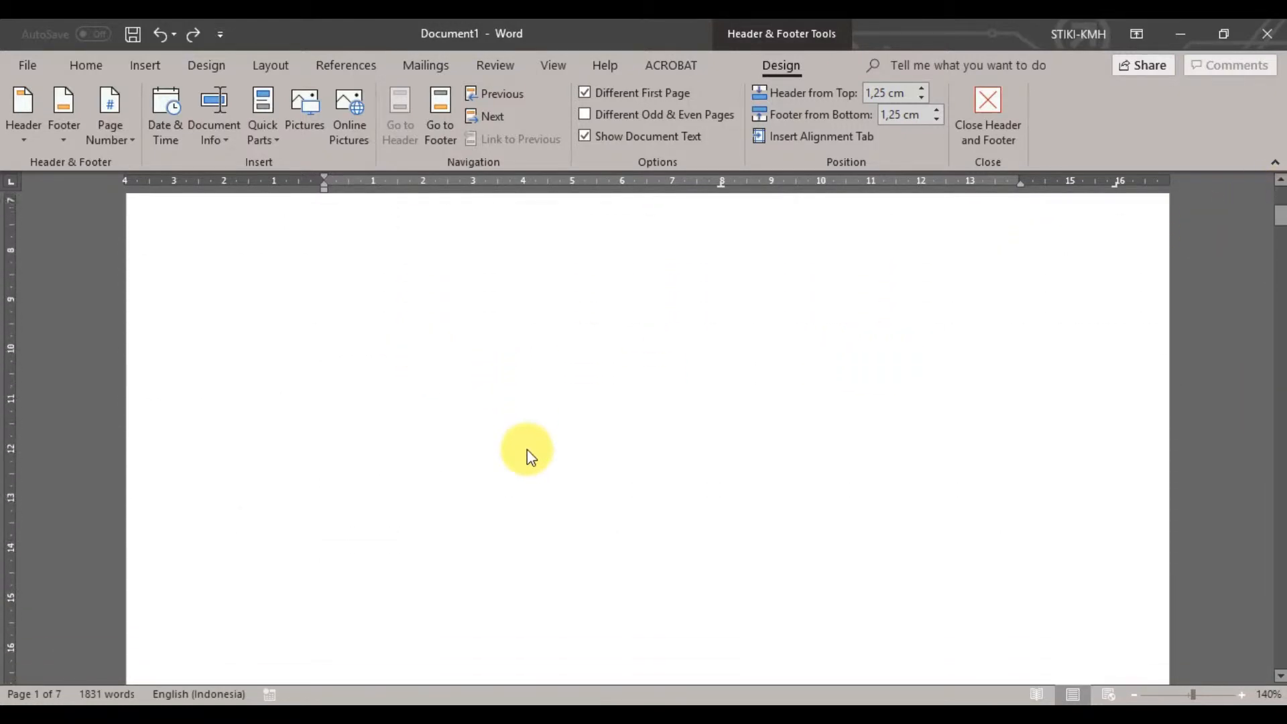
scroll(527, 450, "down", 7)
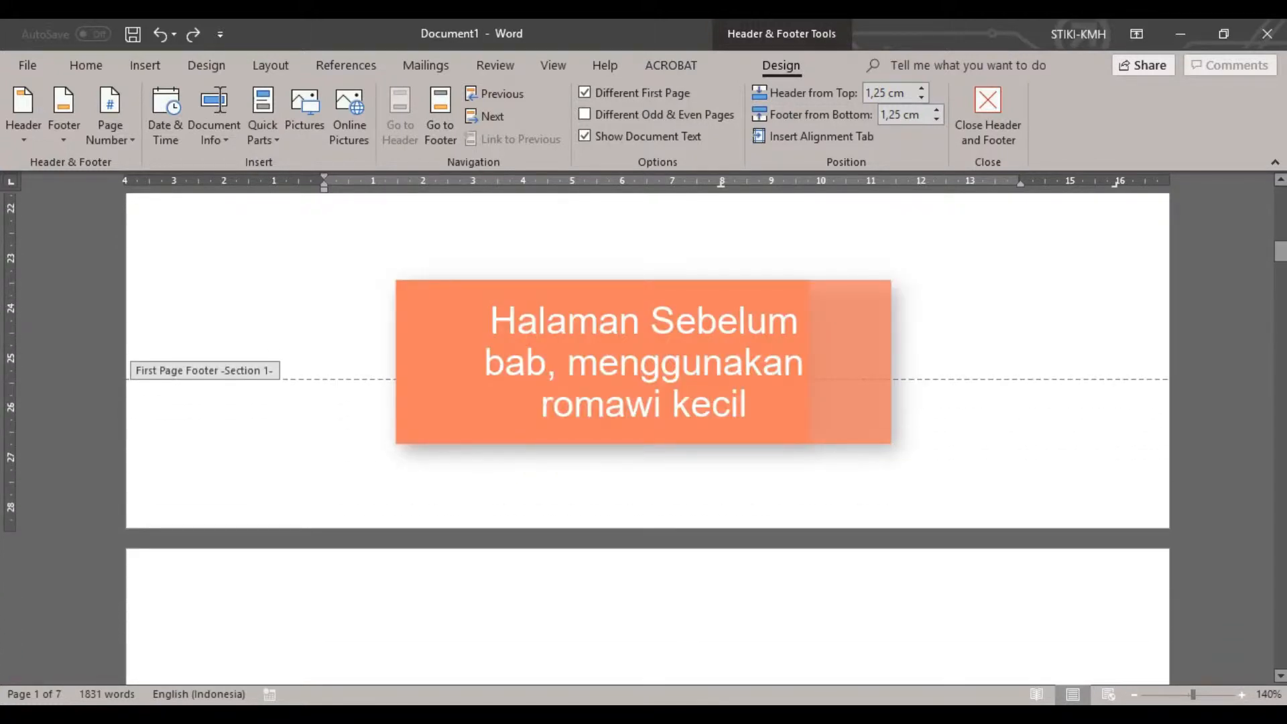
left_click(631, 449)
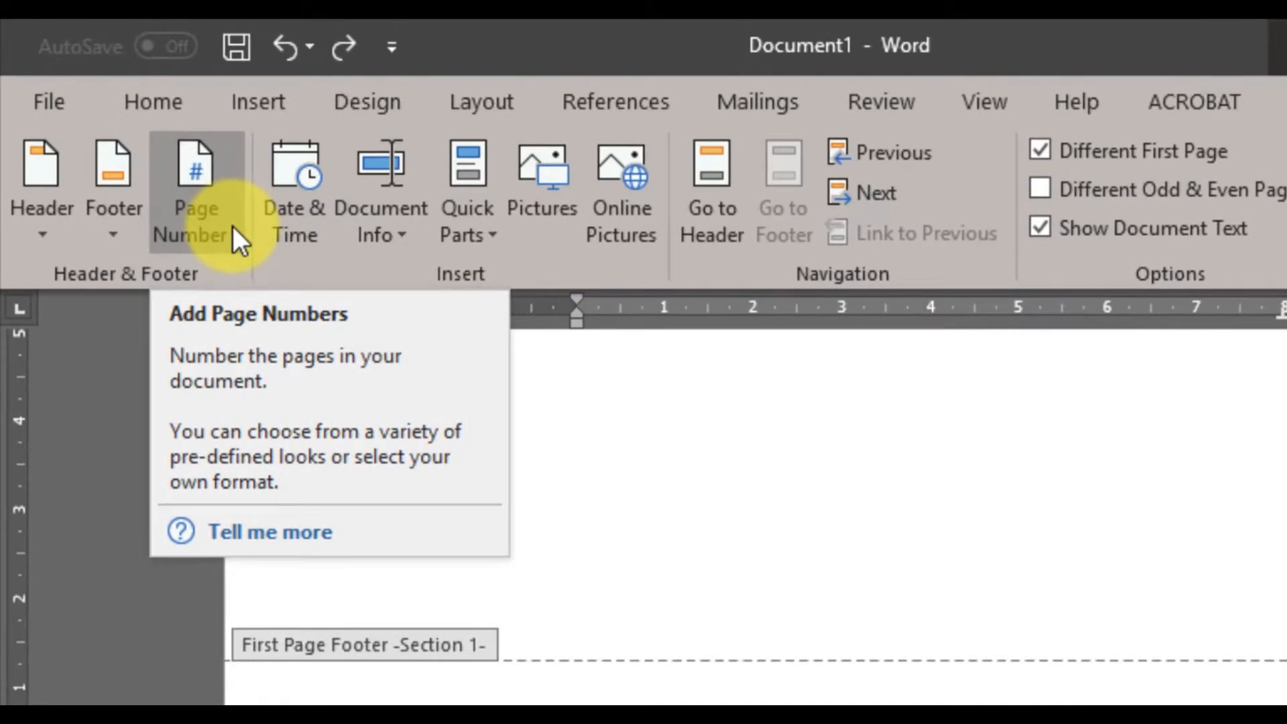
left_click(232, 227)
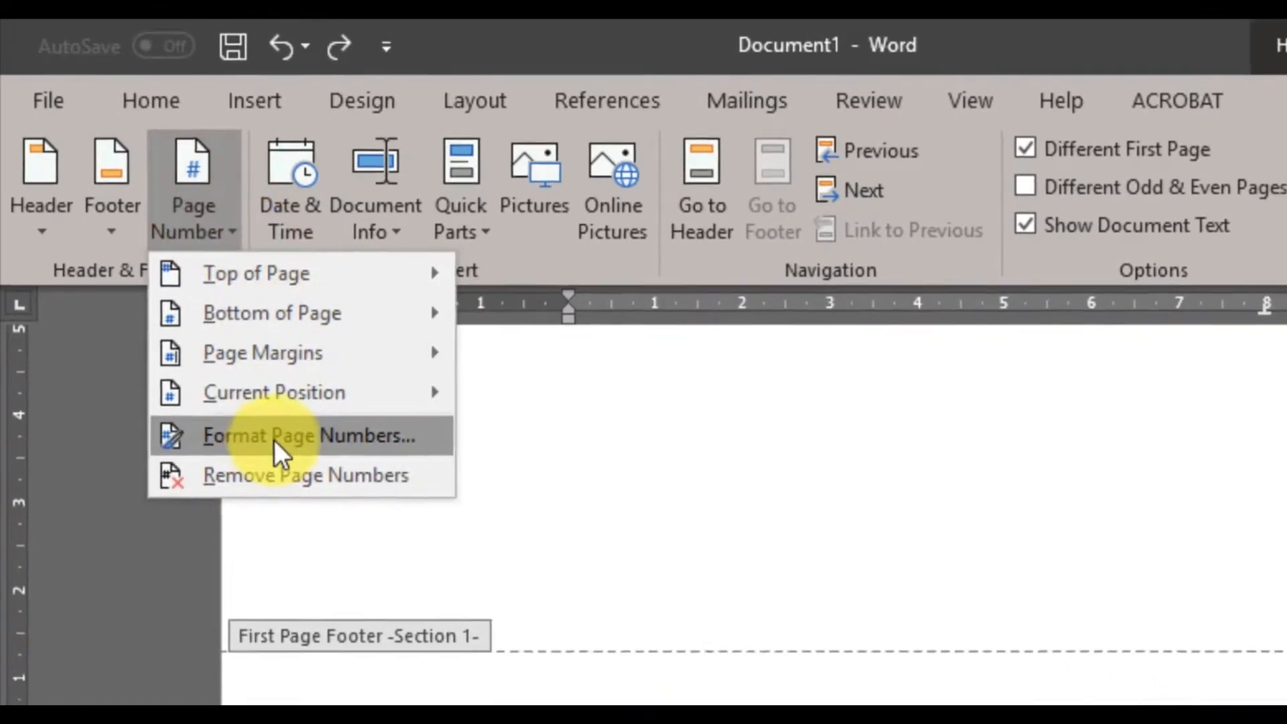
left_click(275, 438)
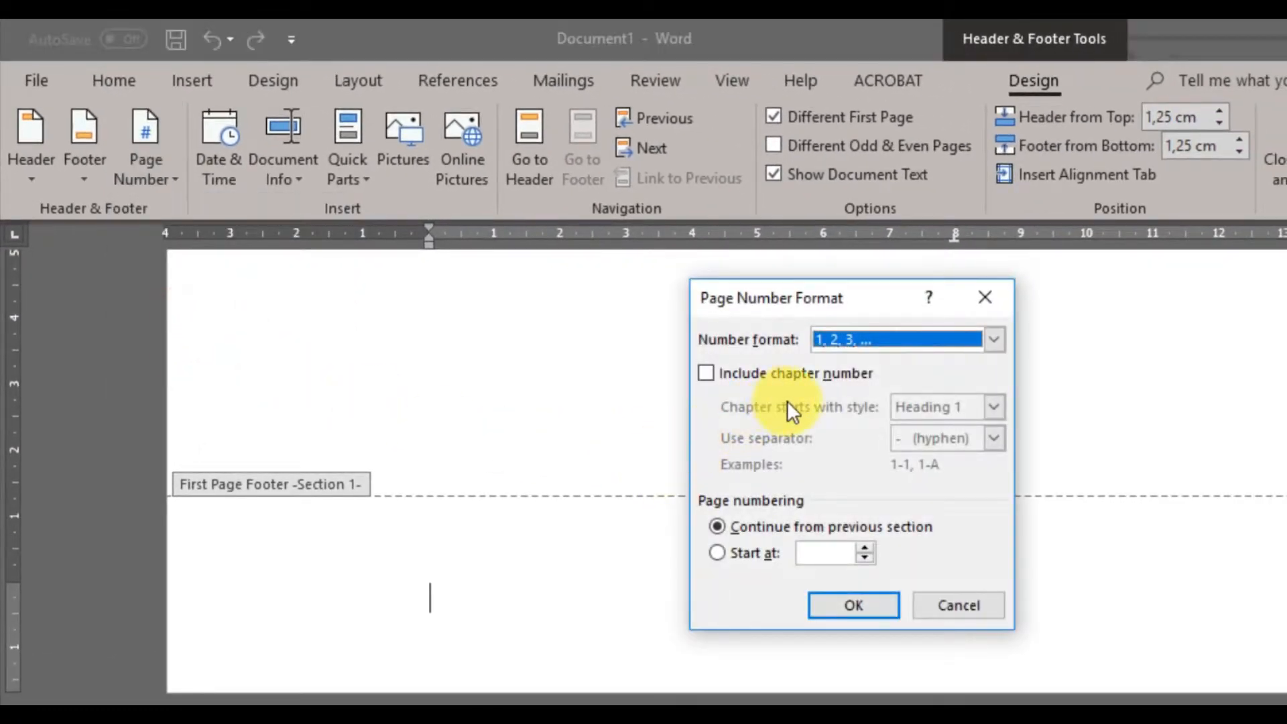
left_click(920, 338)
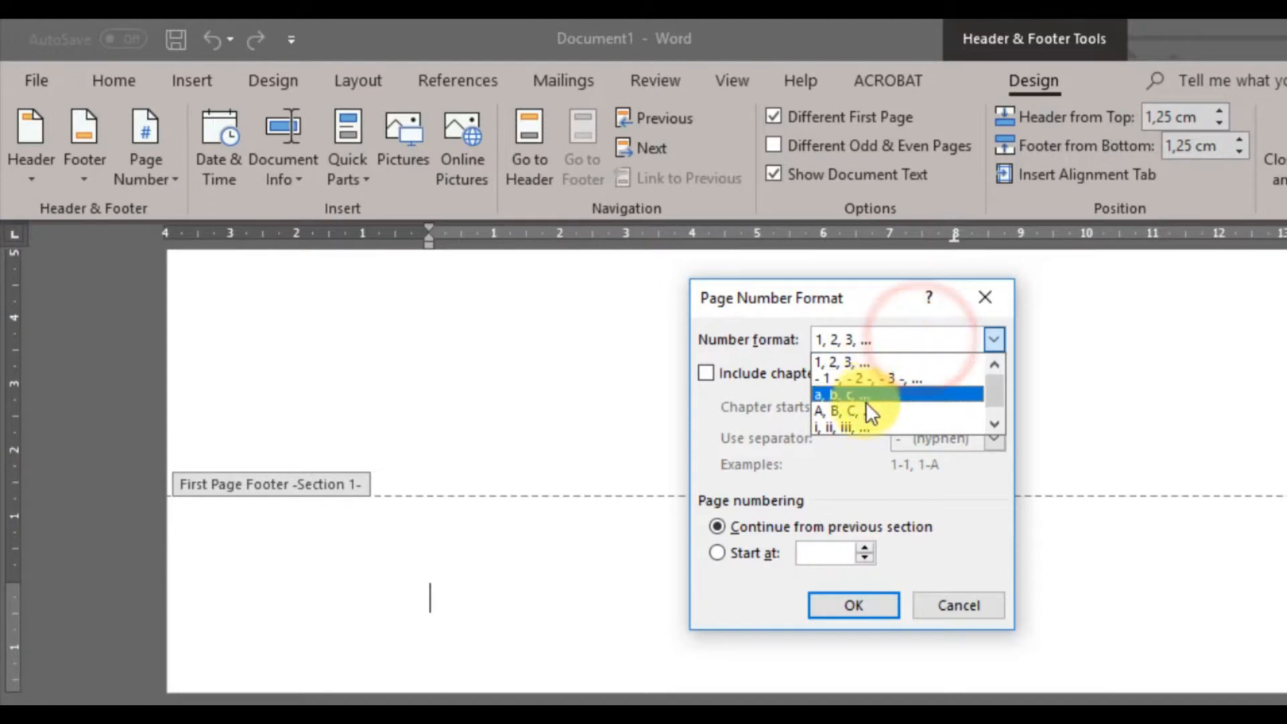
left_click(848, 422)
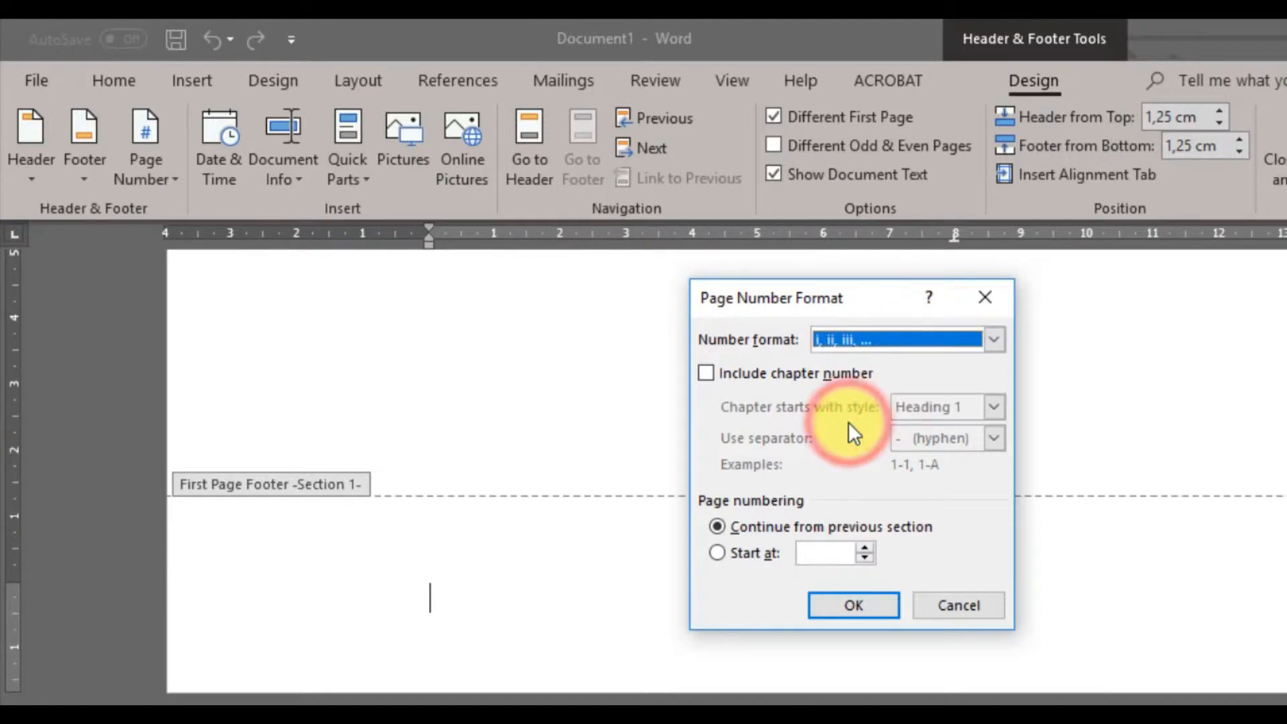
left_click(764, 552)
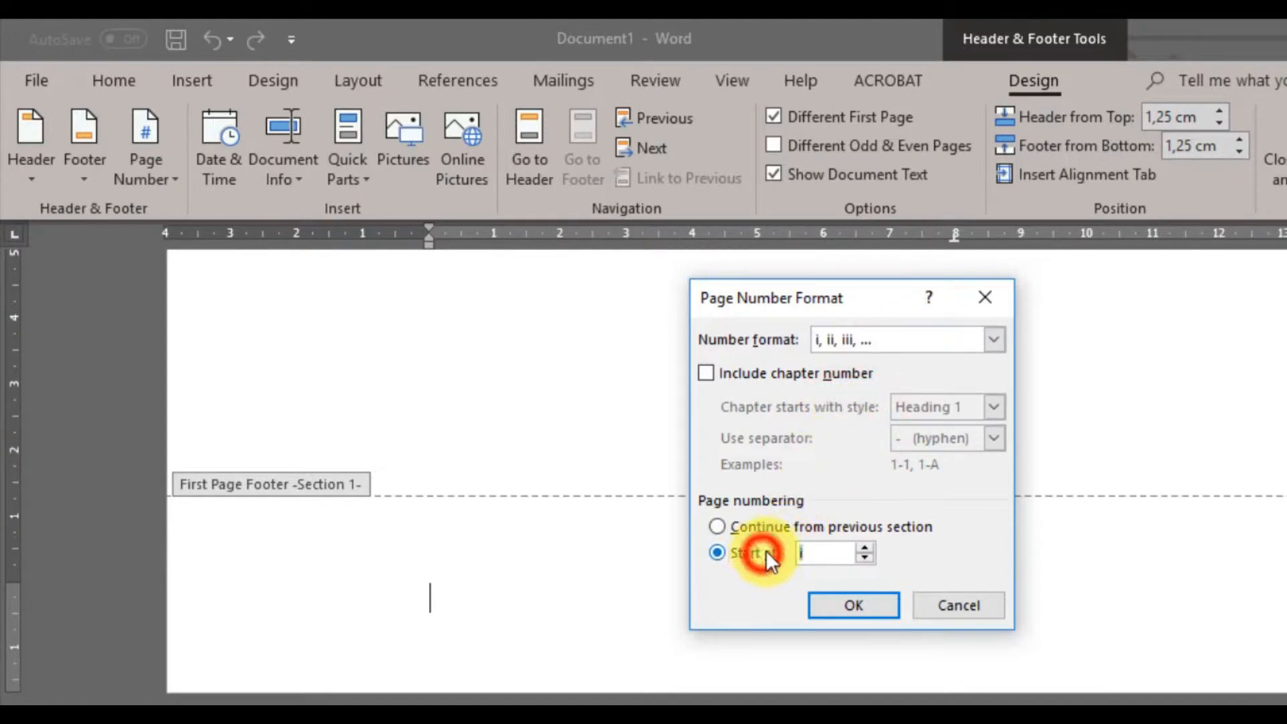
left_click(839, 610)
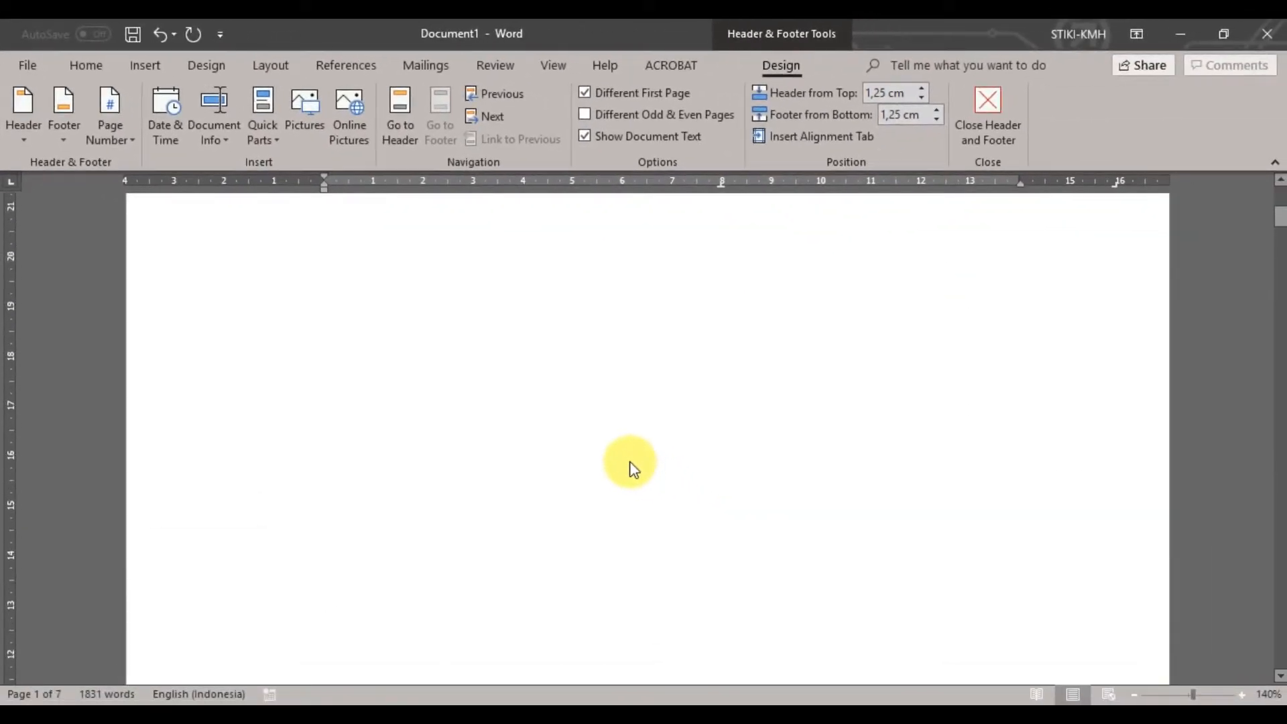
Insert a Plain Number 2 page number at the bottom of the "Kata Pengantar" page and check the "Daftar Isi" footer.
scroll(630, 462, "up", 5)
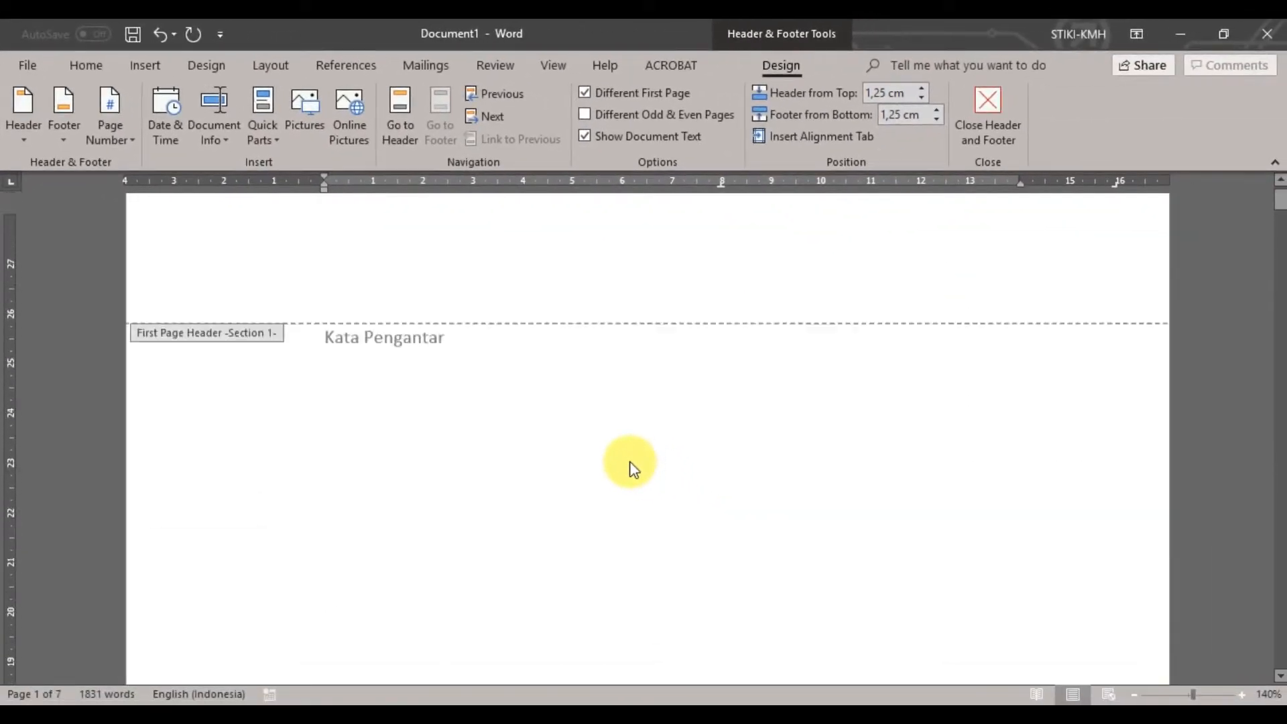
scroll(630, 462, "down", 6)
scroll(634, 468, "down", 6)
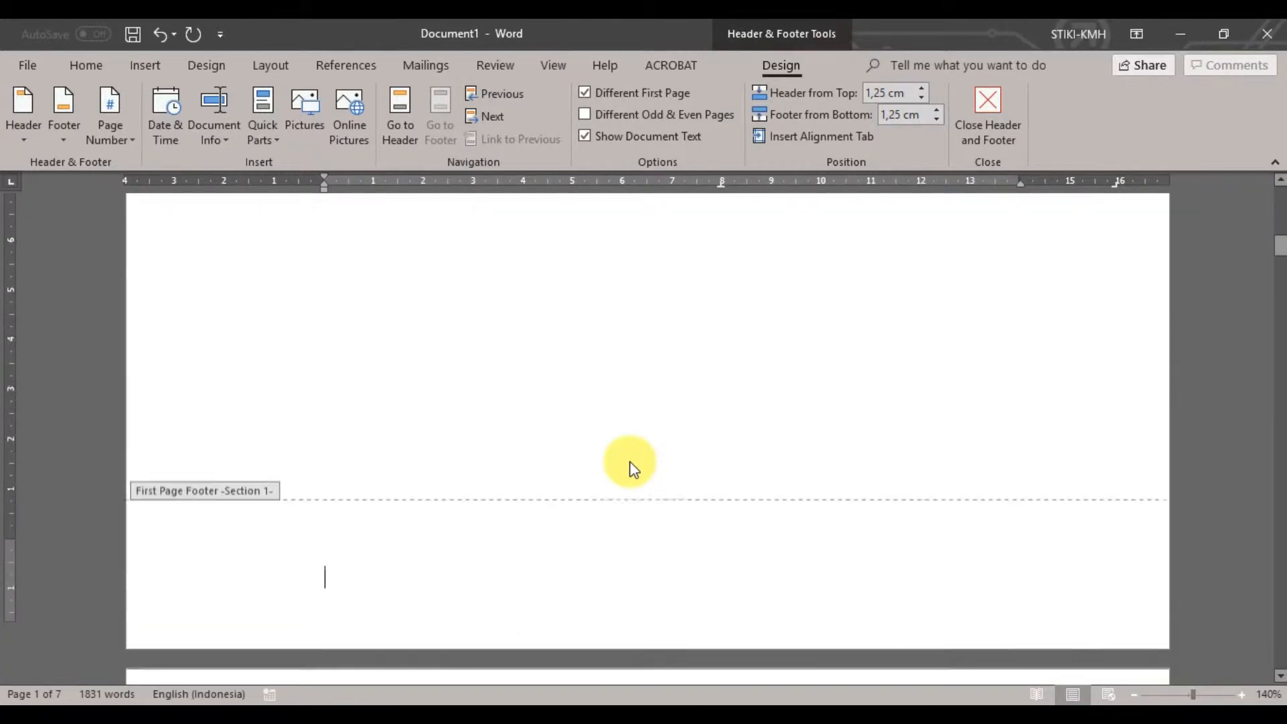
left_click(122, 131)
mouse_move(247, 191)
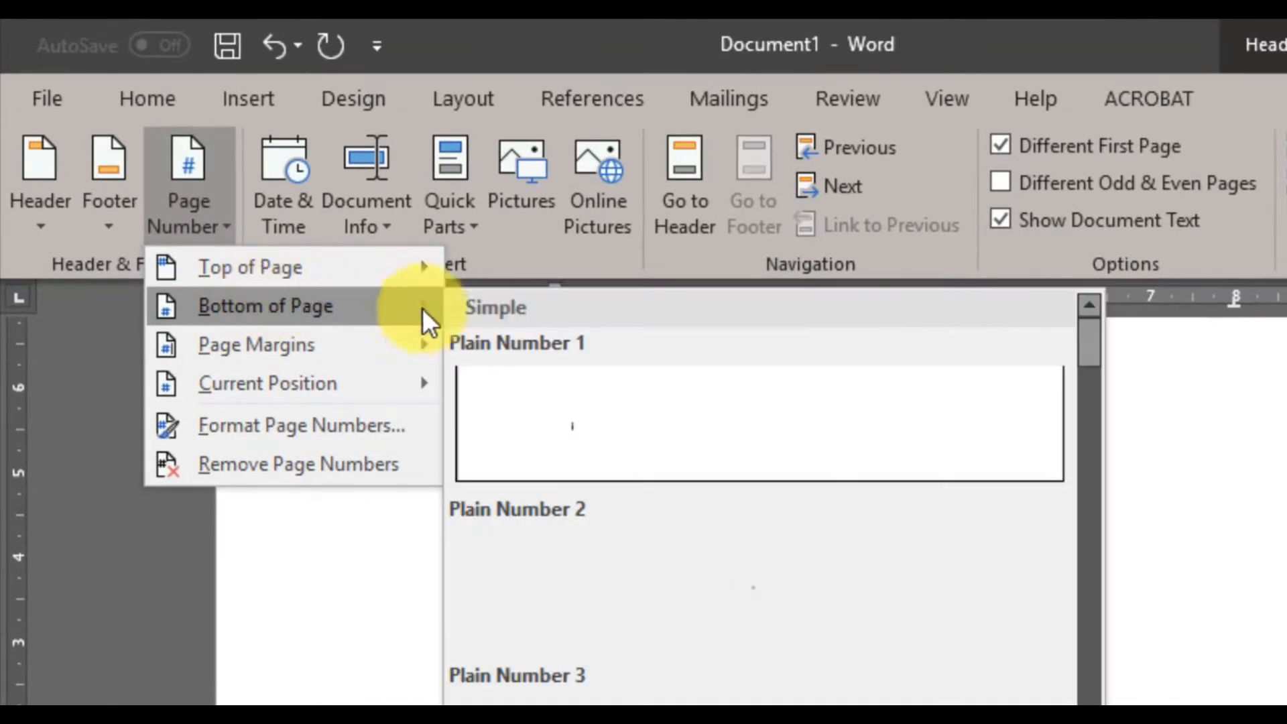
left_click(677, 601)
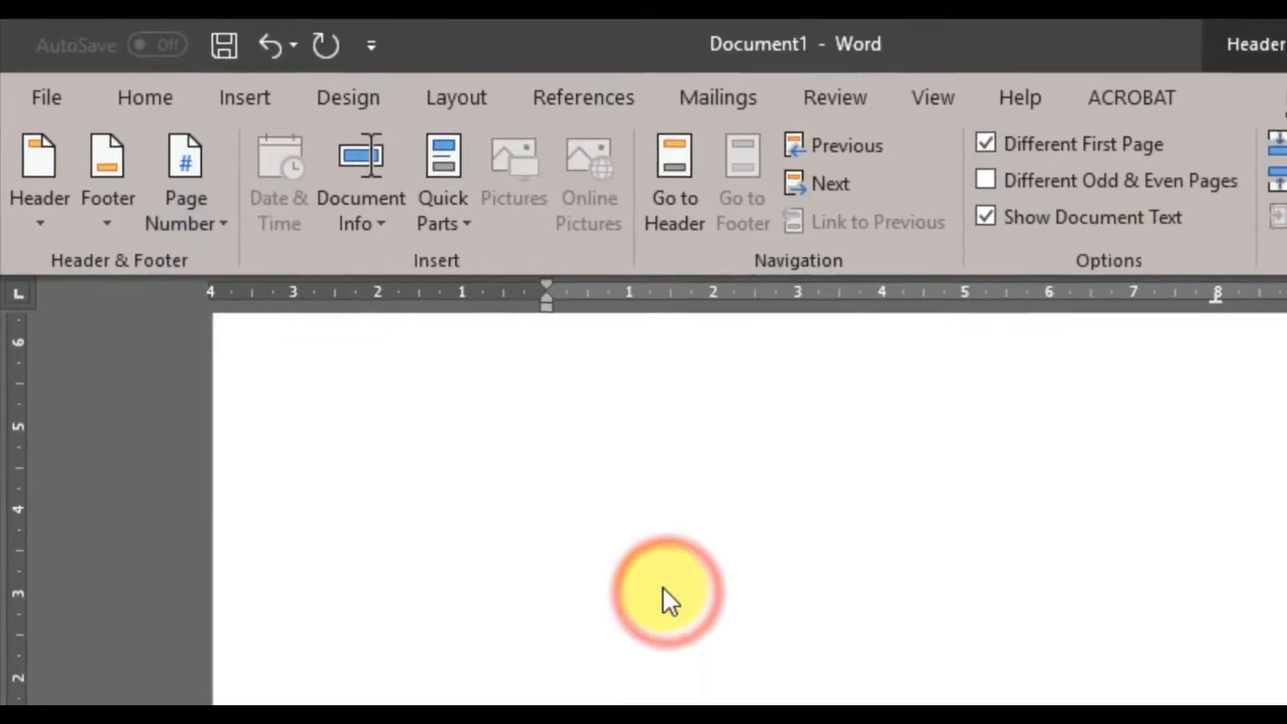
scroll(679, 525, "down", 6)
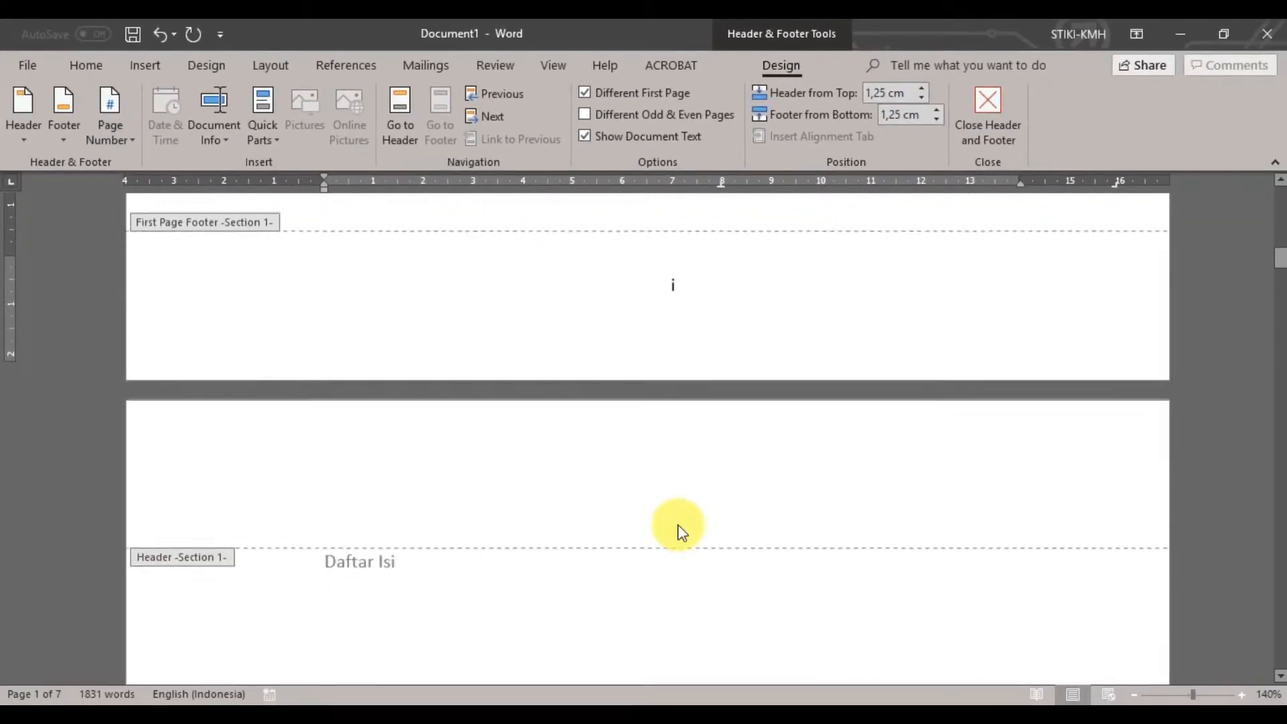
scroll(678, 524, "down", 6)
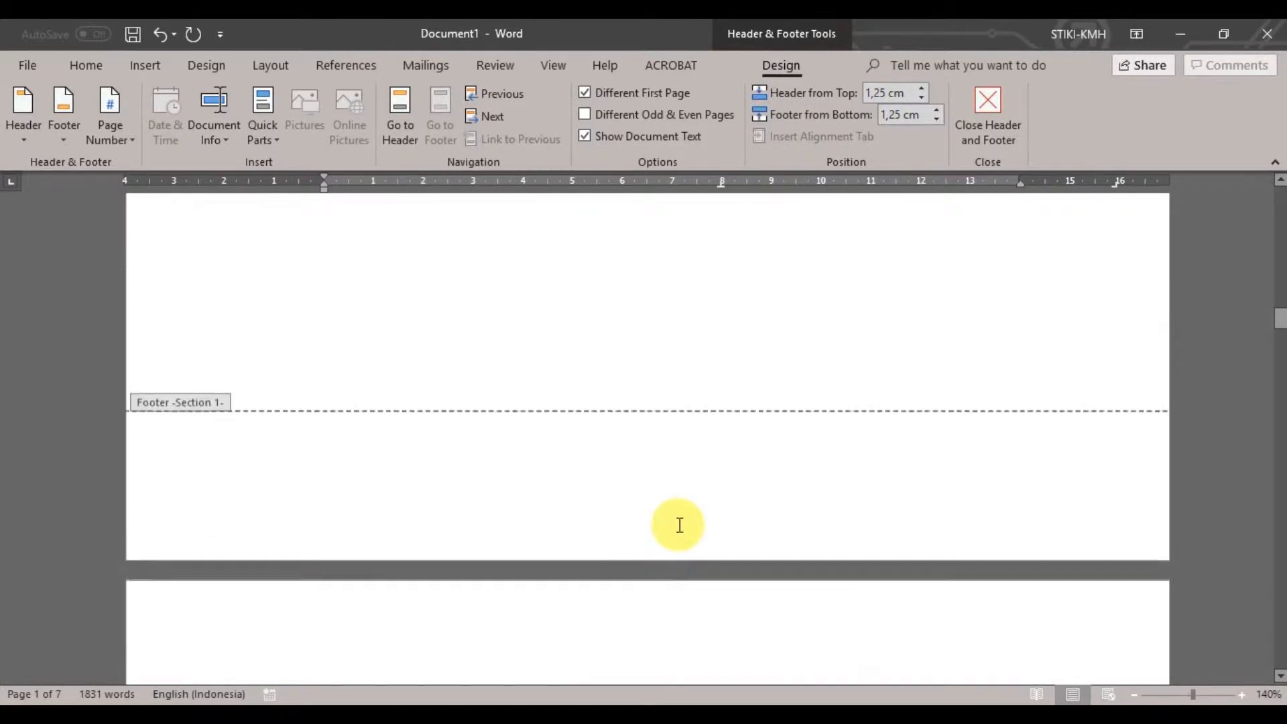
Turn off Different First Page for Section 1 and insert a Plain Number 2 page number at the bottom of its pages.
scroll(679, 525, "up", 2)
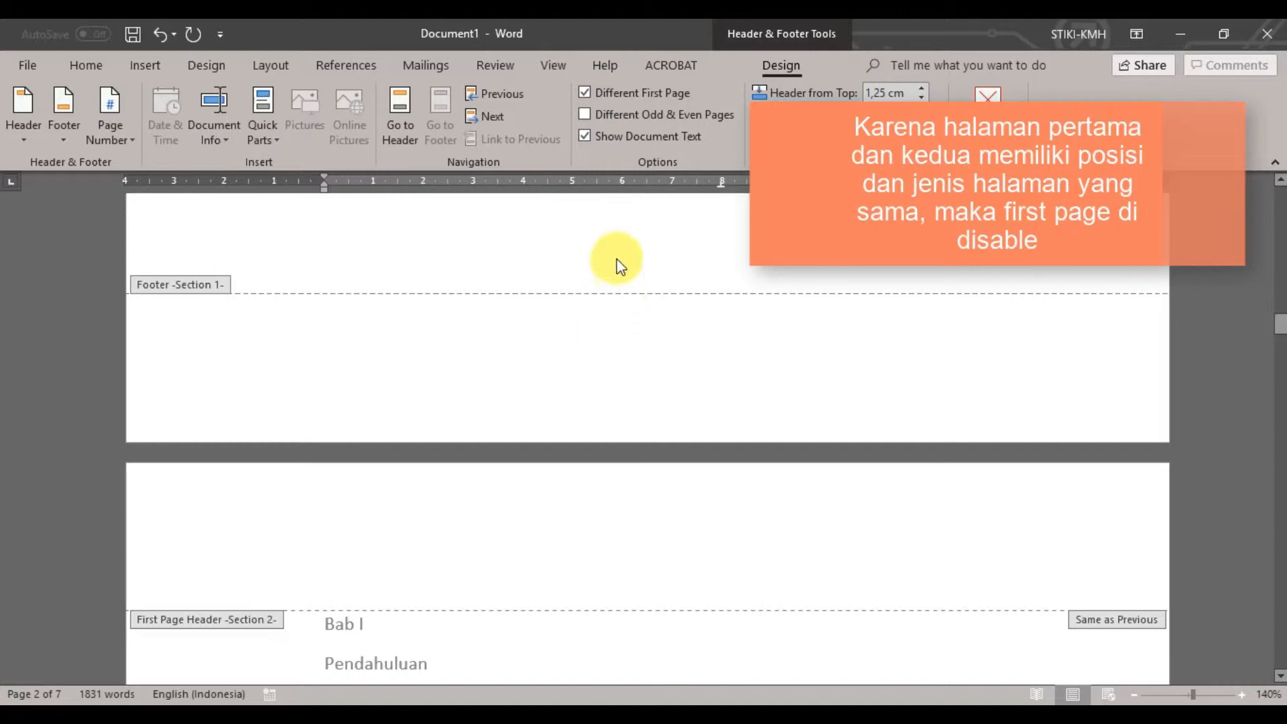
left_click(584, 92)
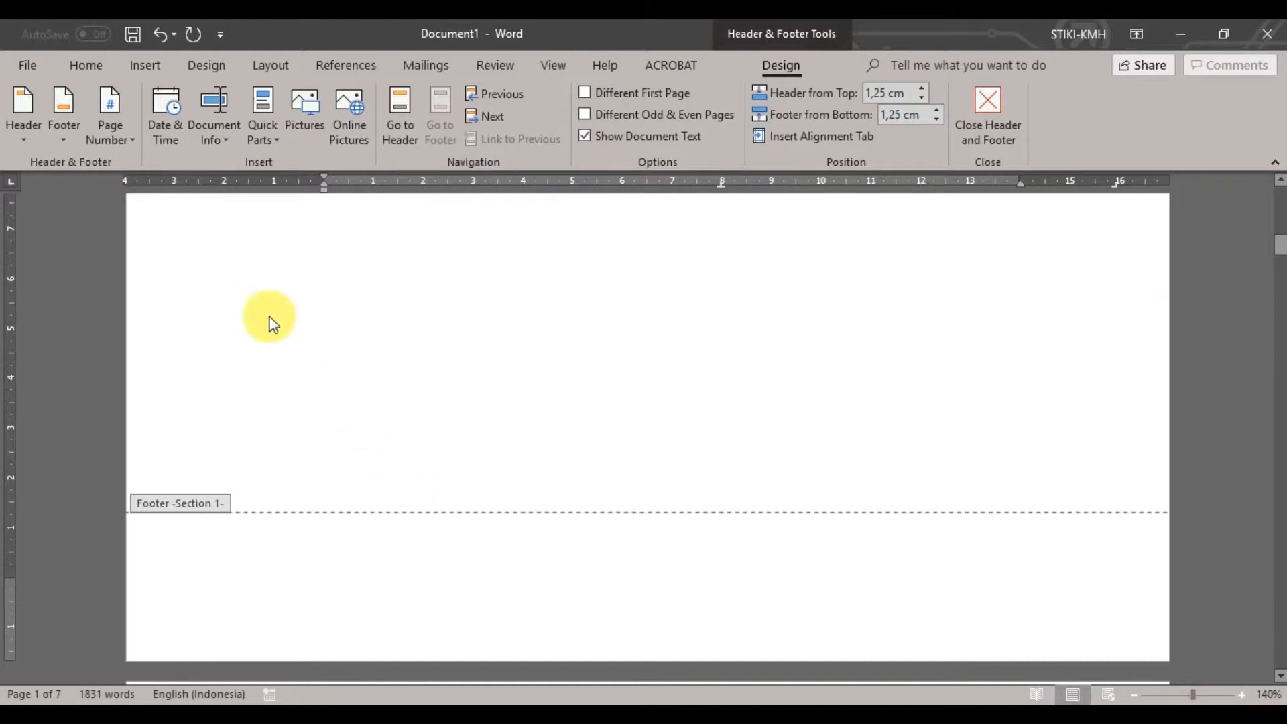
left_click(128, 140)
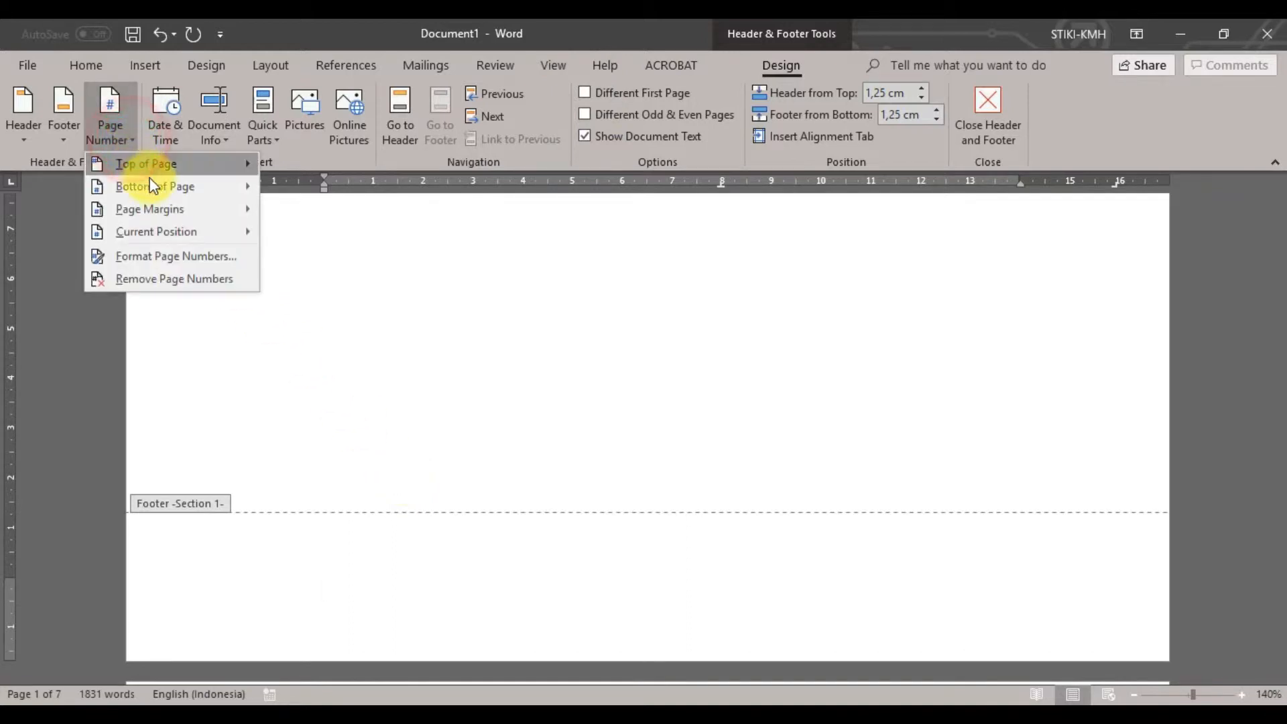
mouse_move(152, 183)
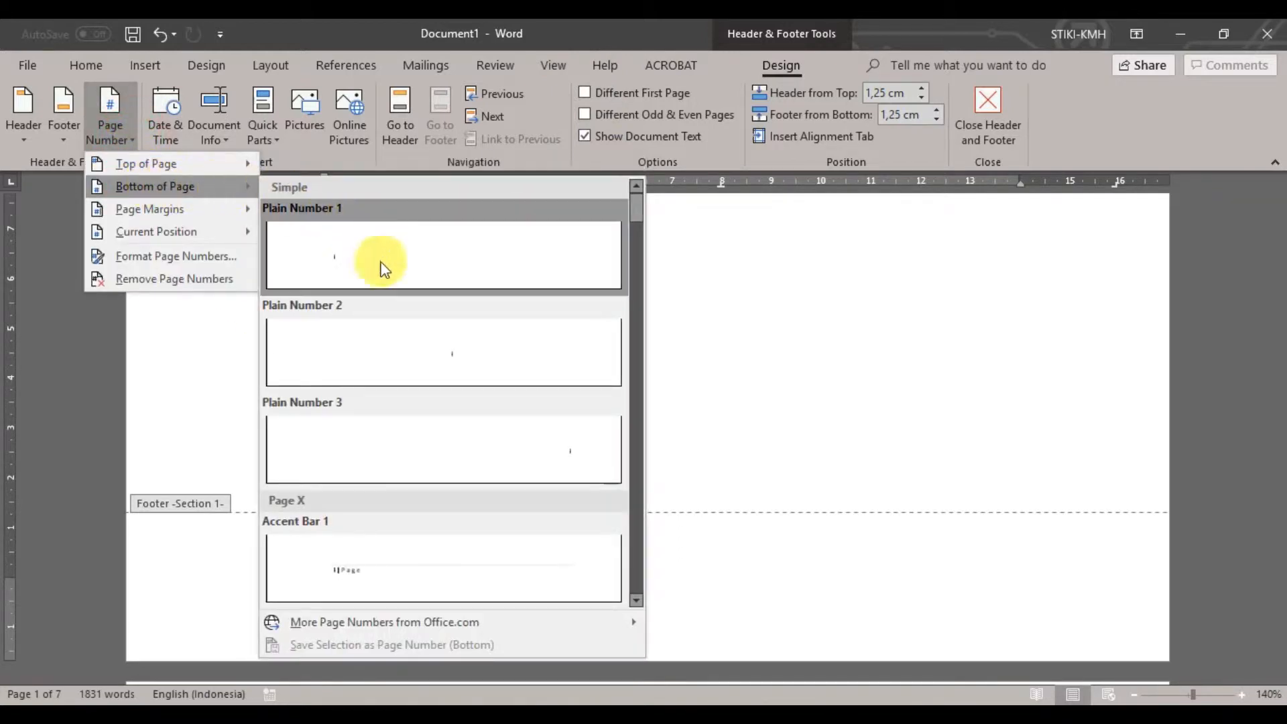
left_click(387, 356)
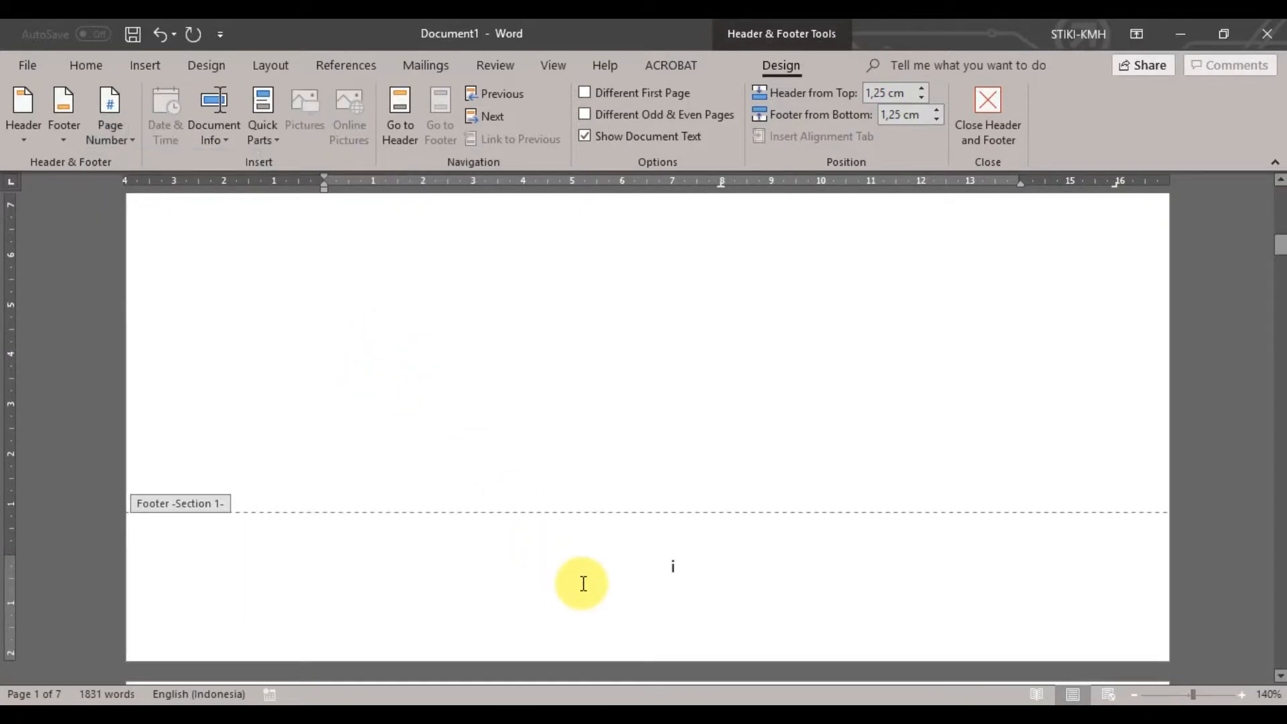
scroll(699, 567, "up", 5)
scroll(698, 570, "up", 5)
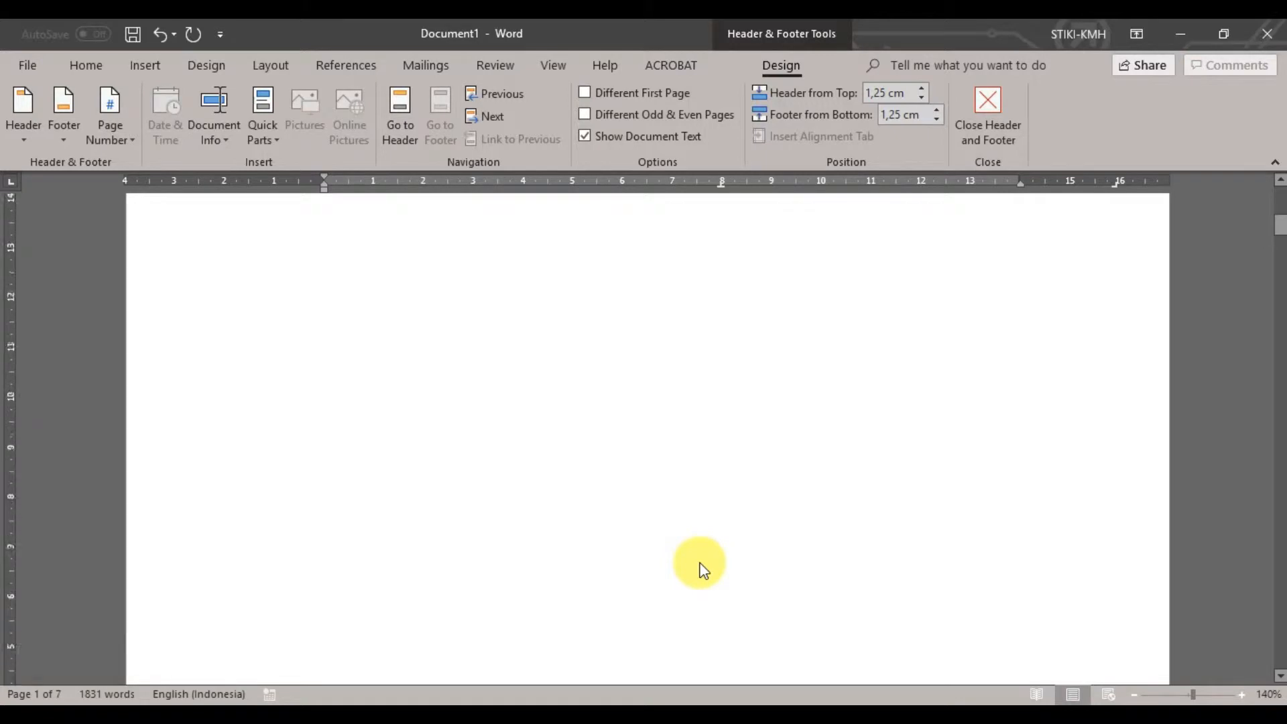
scroll(699, 566, "down", 5)
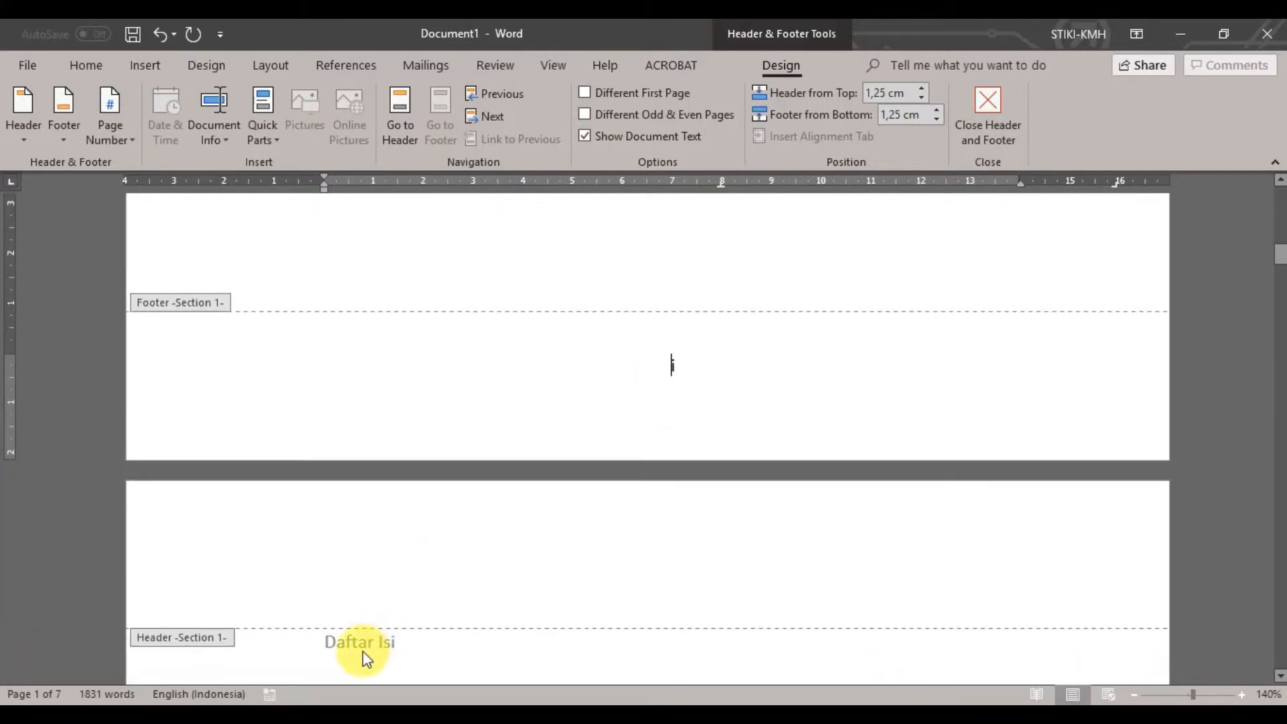
scroll(565, 647, "down", 5)
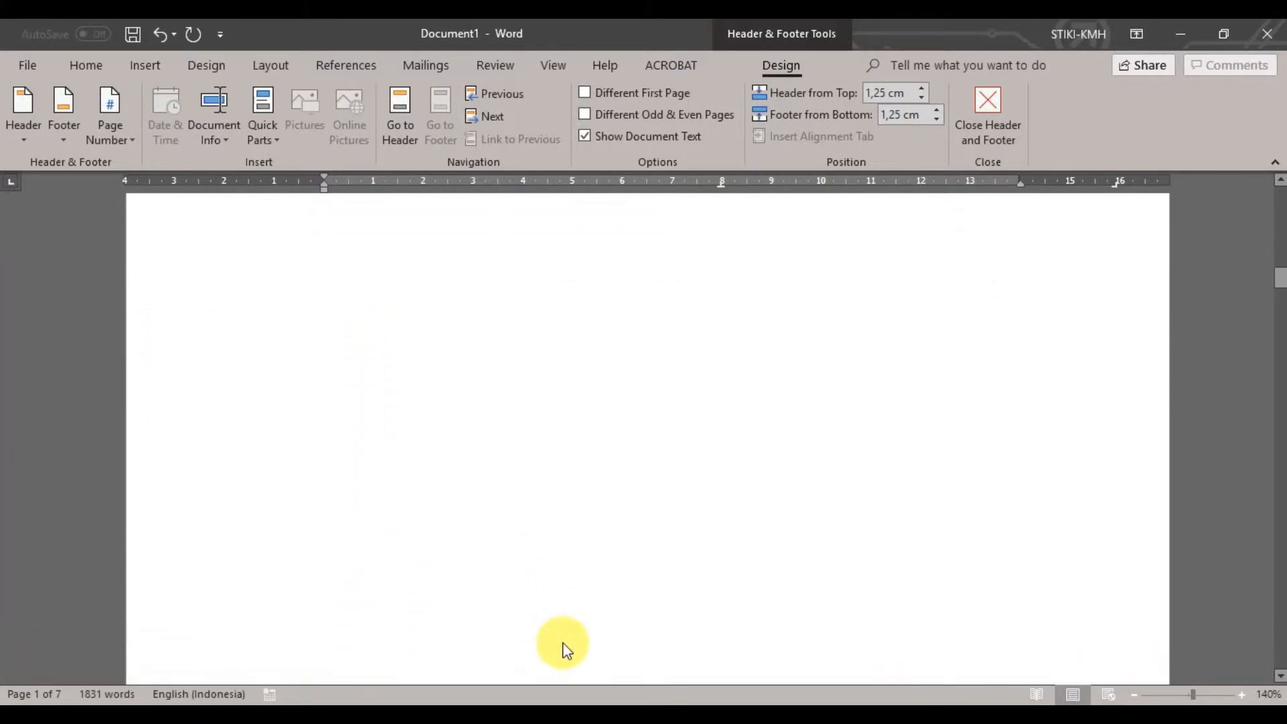
scroll(564, 650, "down", 5)
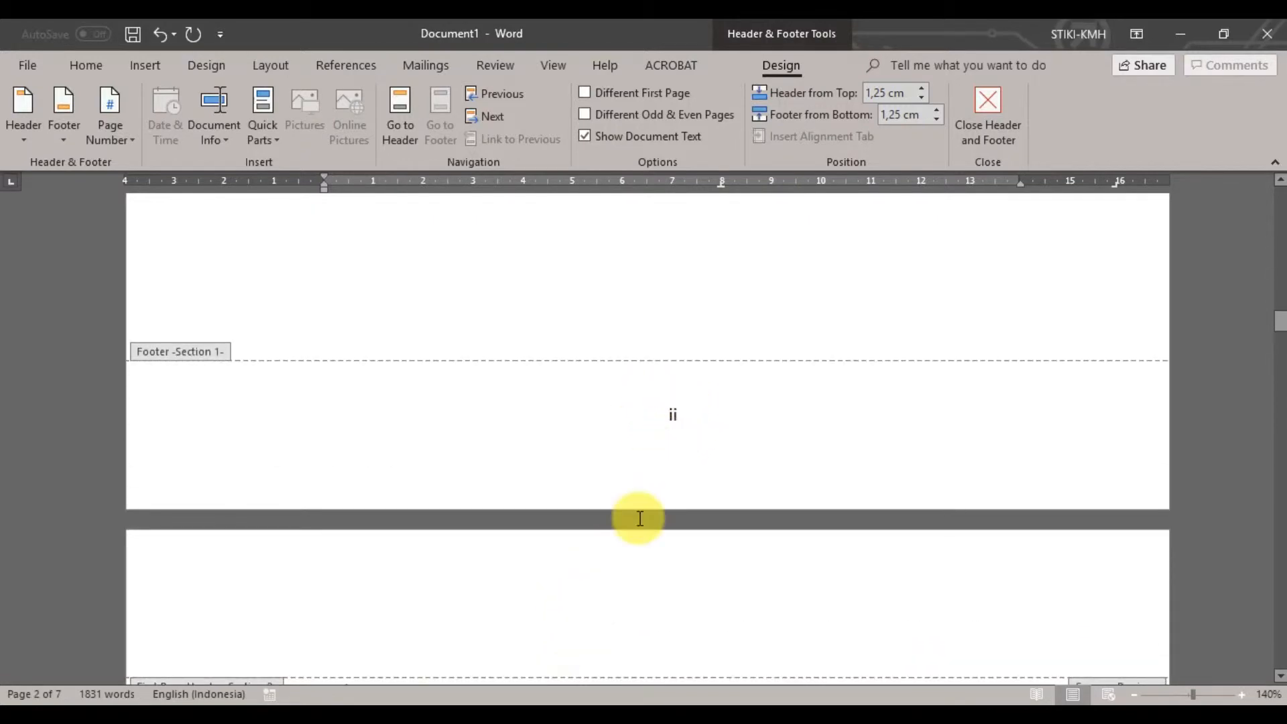
Turn off Link to Previous for the first page footer of Section 2, on the "Bab I" page.
scroll(638, 518, "down", 7)
scroll(638, 518, "down", 12)
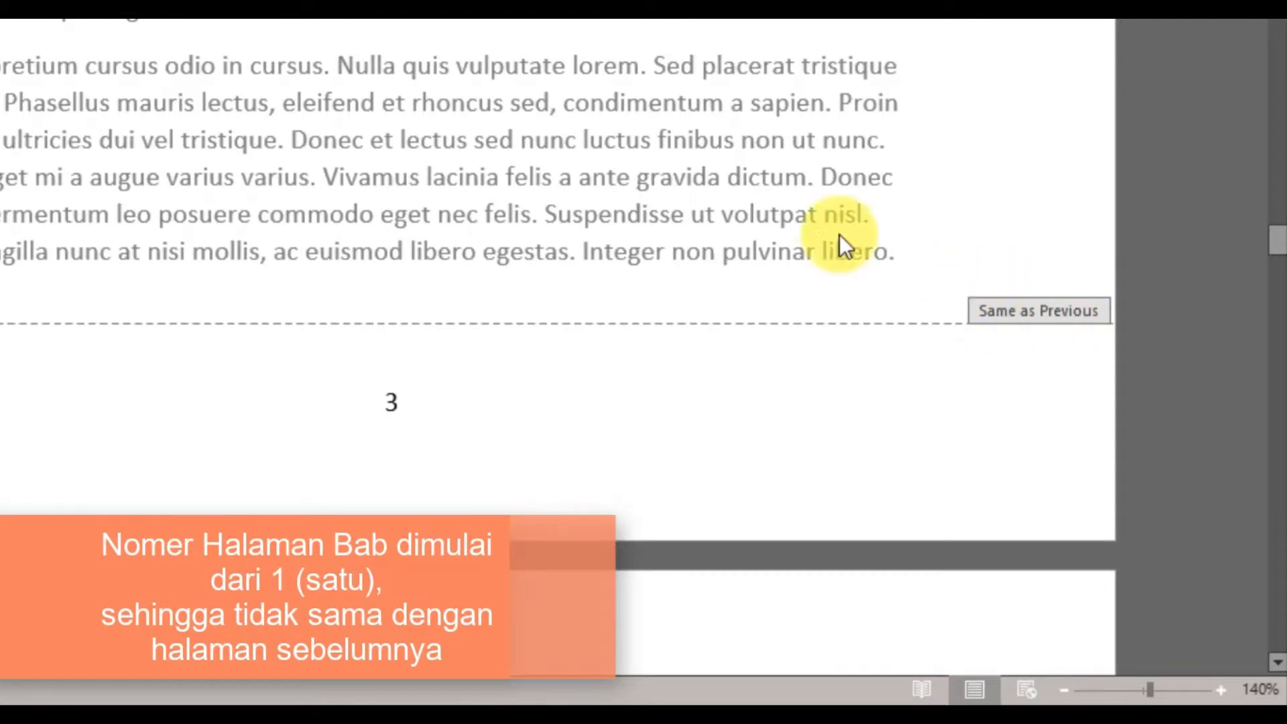
left_click(402, 396)
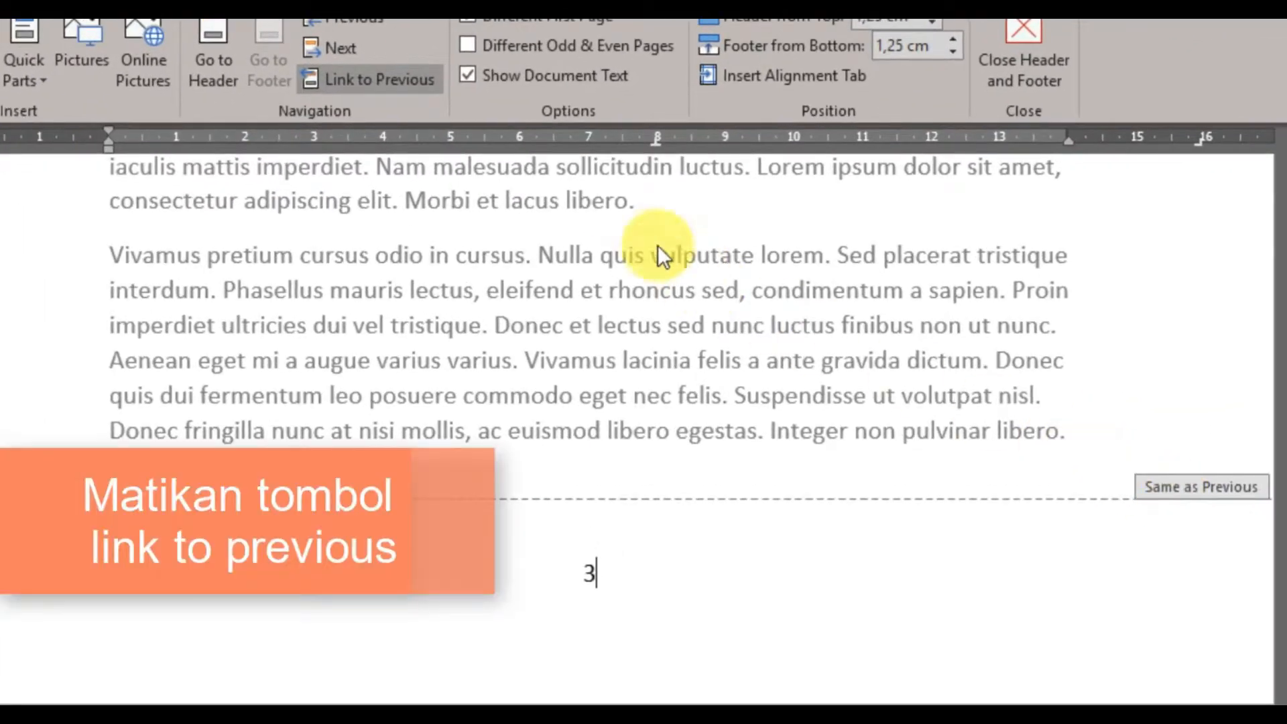
left_click(344, 79)
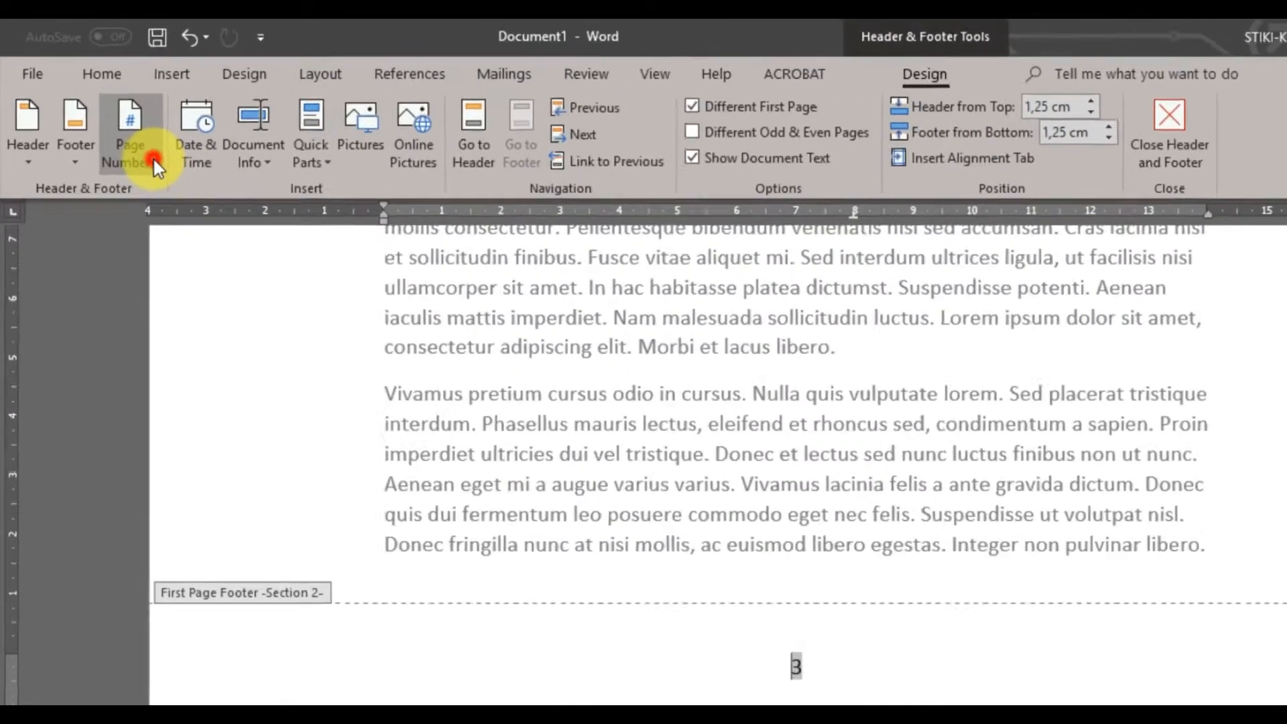
Set Section 2's page numbering to start at 1 and compare its first page footer with the Section 1 footer.
left_click(128, 138)
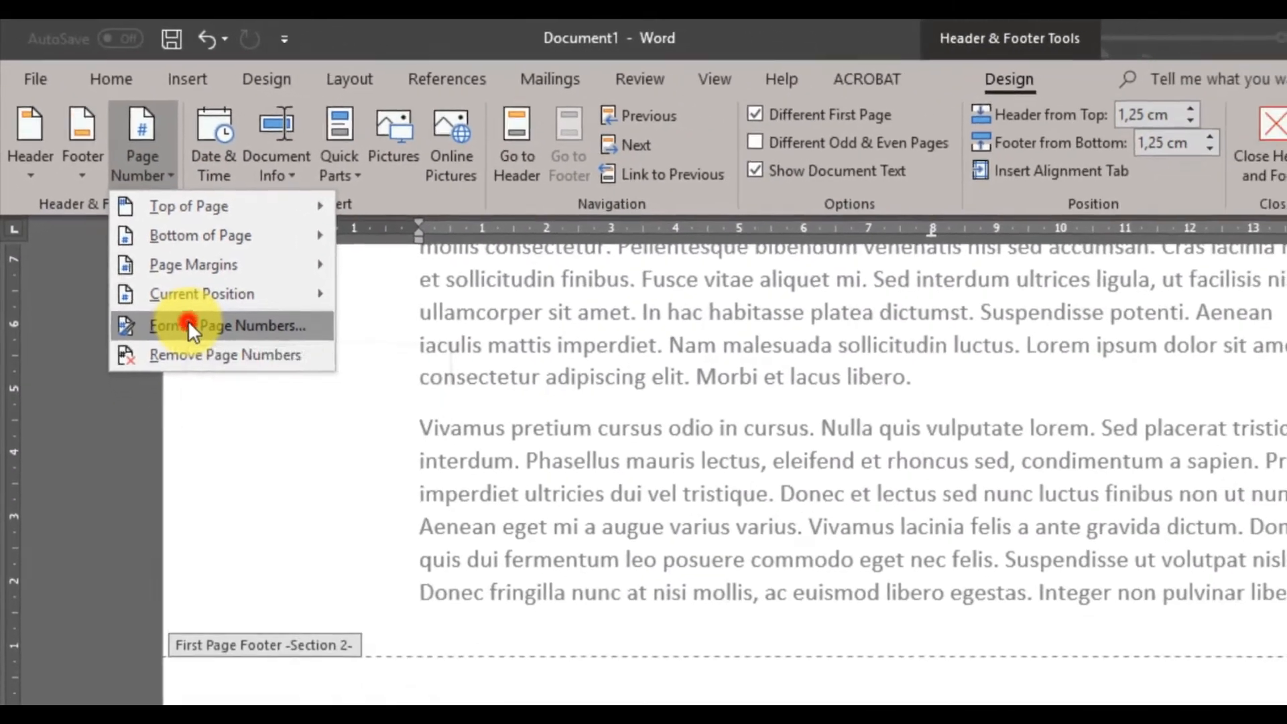
left_click(189, 323)
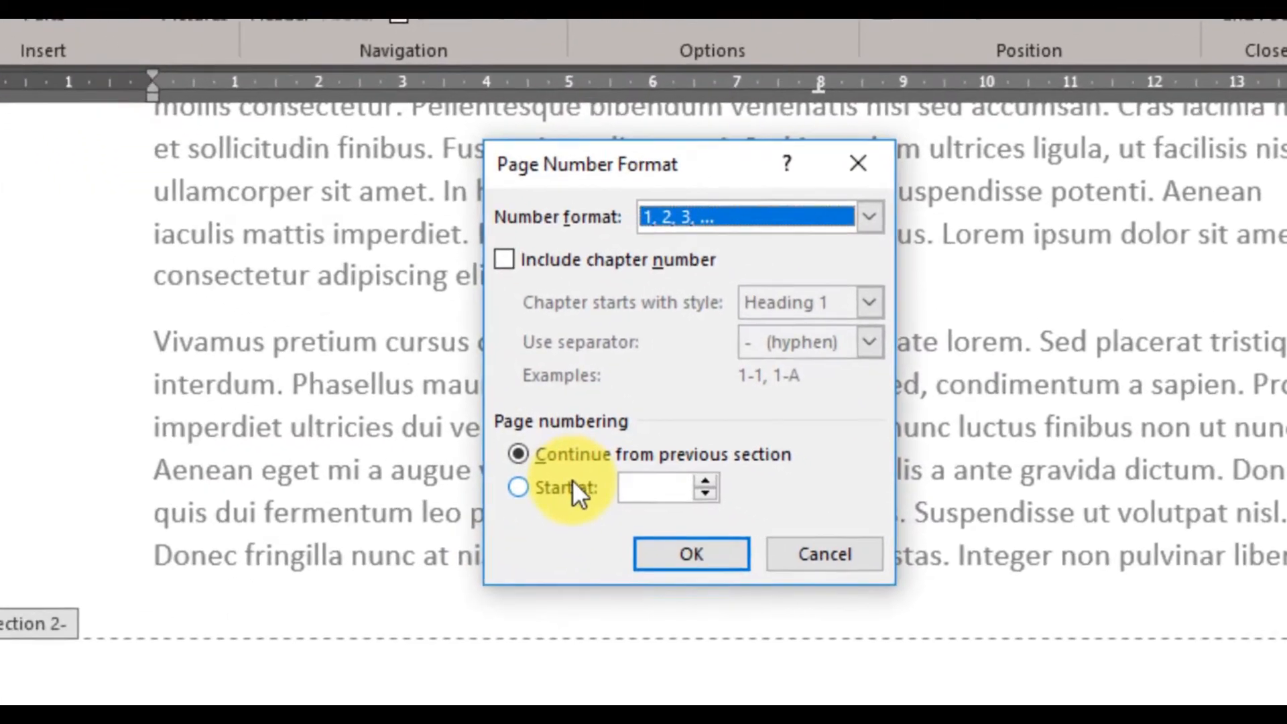
left_click(569, 482)
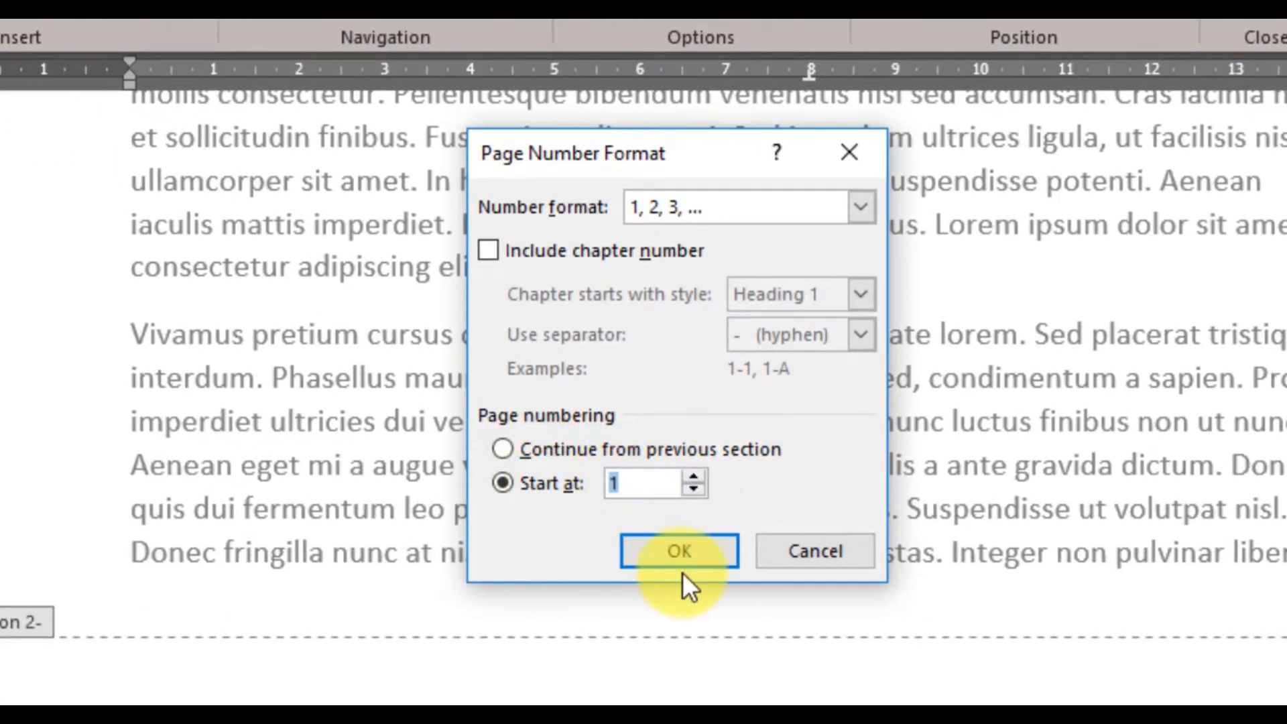
left_click(692, 551)
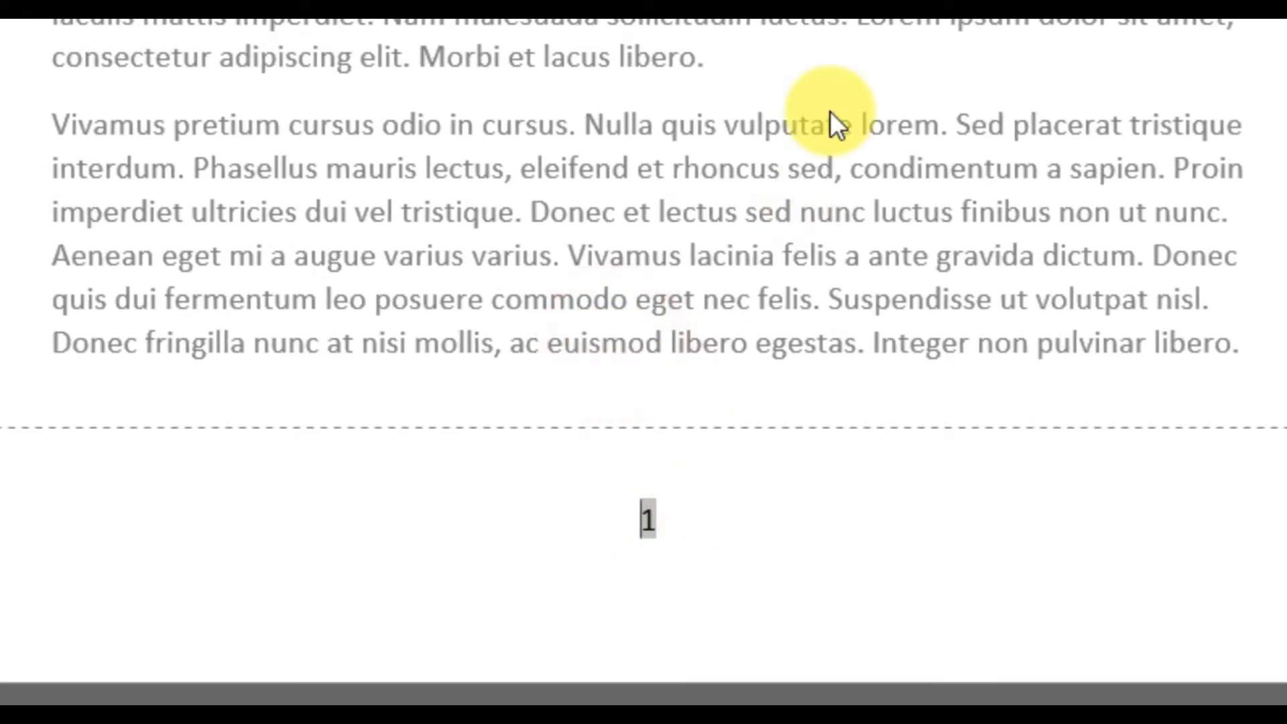
scroll(830, 110, "up", 5)
scroll(830, 111, "up", 10)
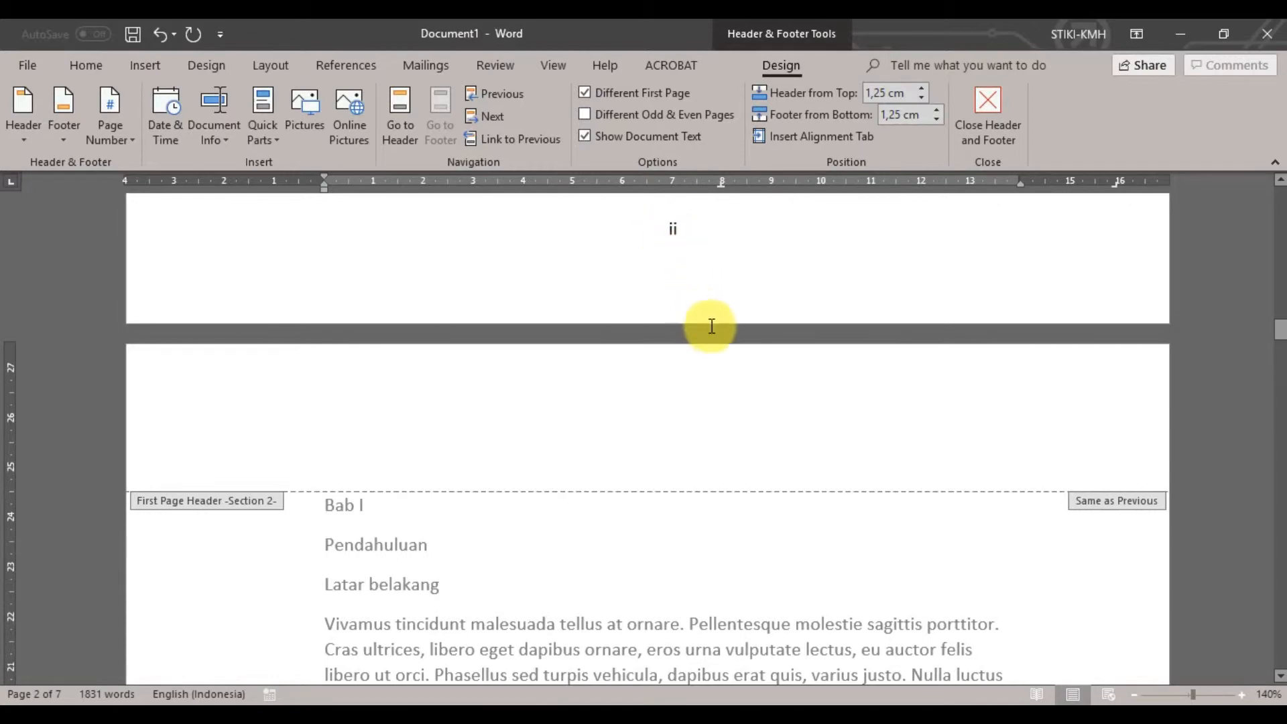
scroll(713, 328, "down", 10)
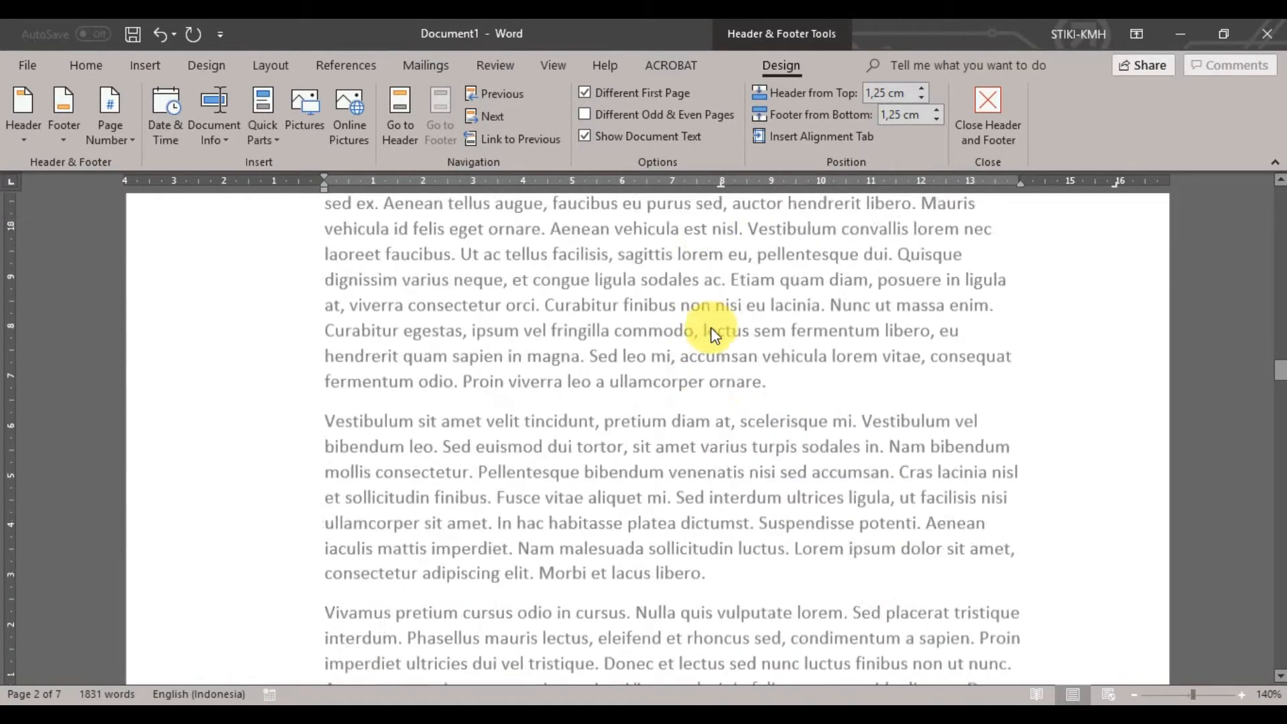
scroll(713, 333, "down", 2)
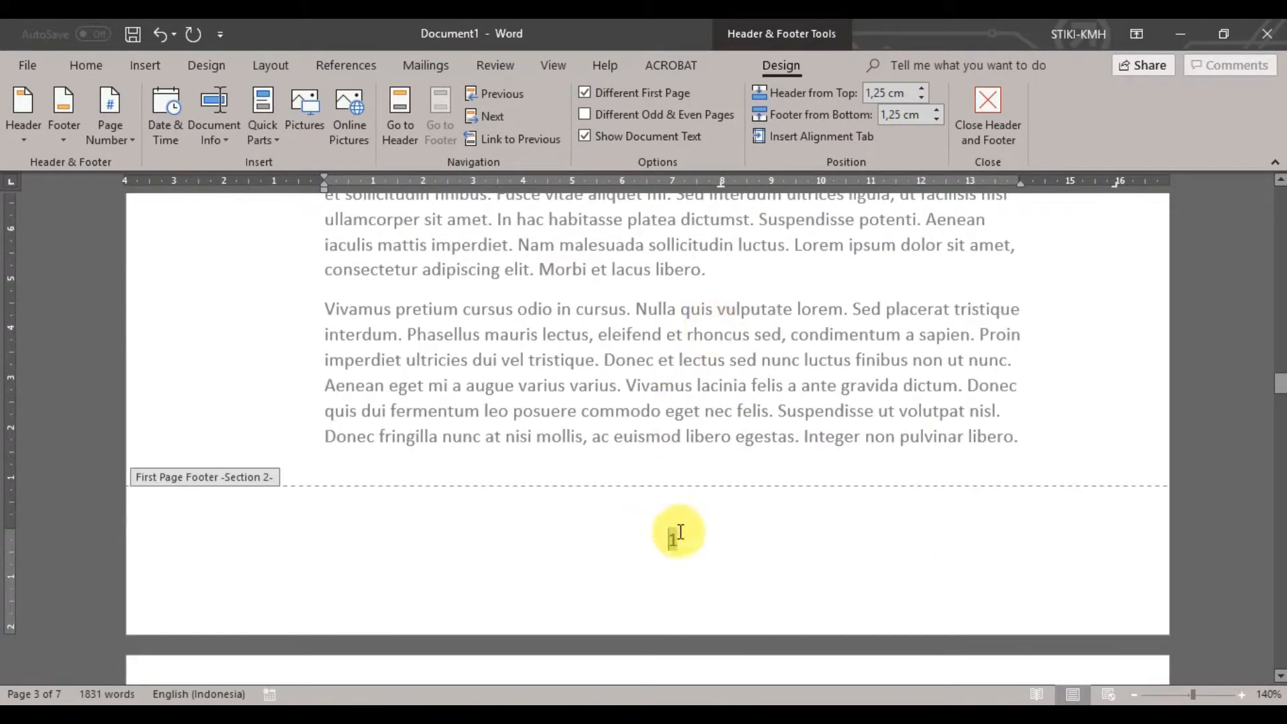
Insert a Plain Number 3 page number at the top of the "Rumusan masalah" page in the Section 2 header.
scroll(669, 533, "down", 10)
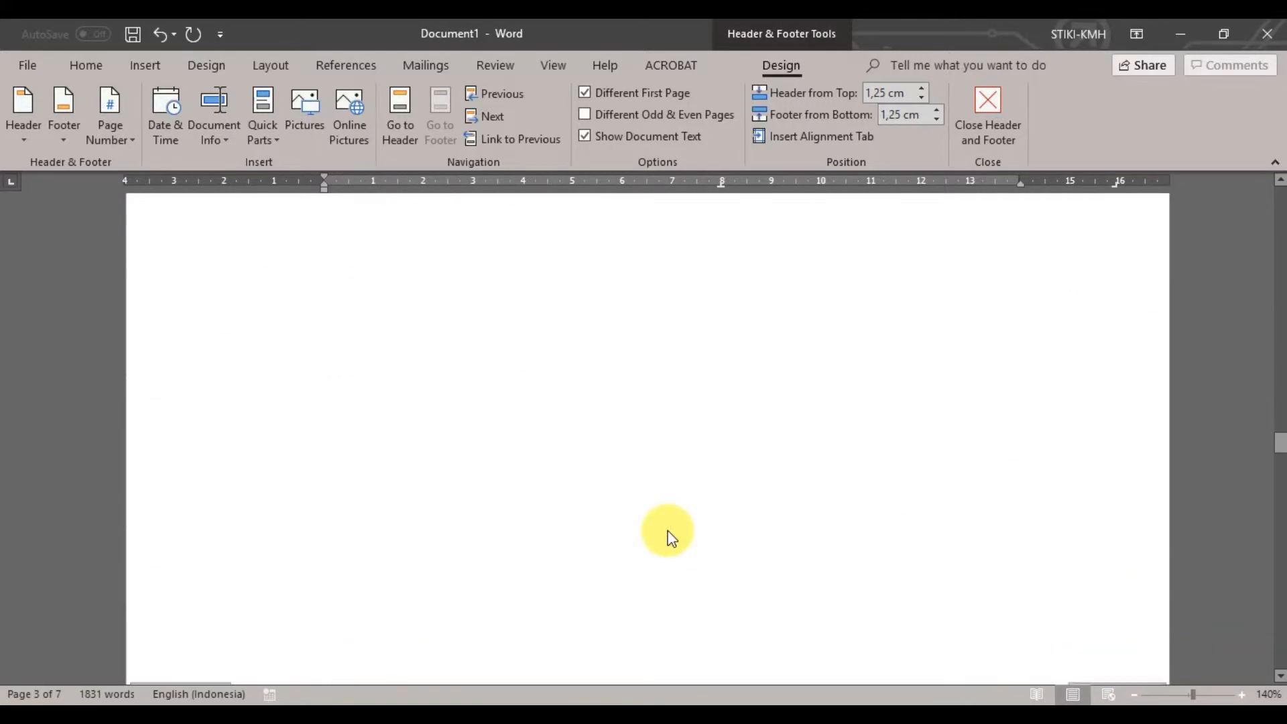
scroll(671, 536, "down", 2)
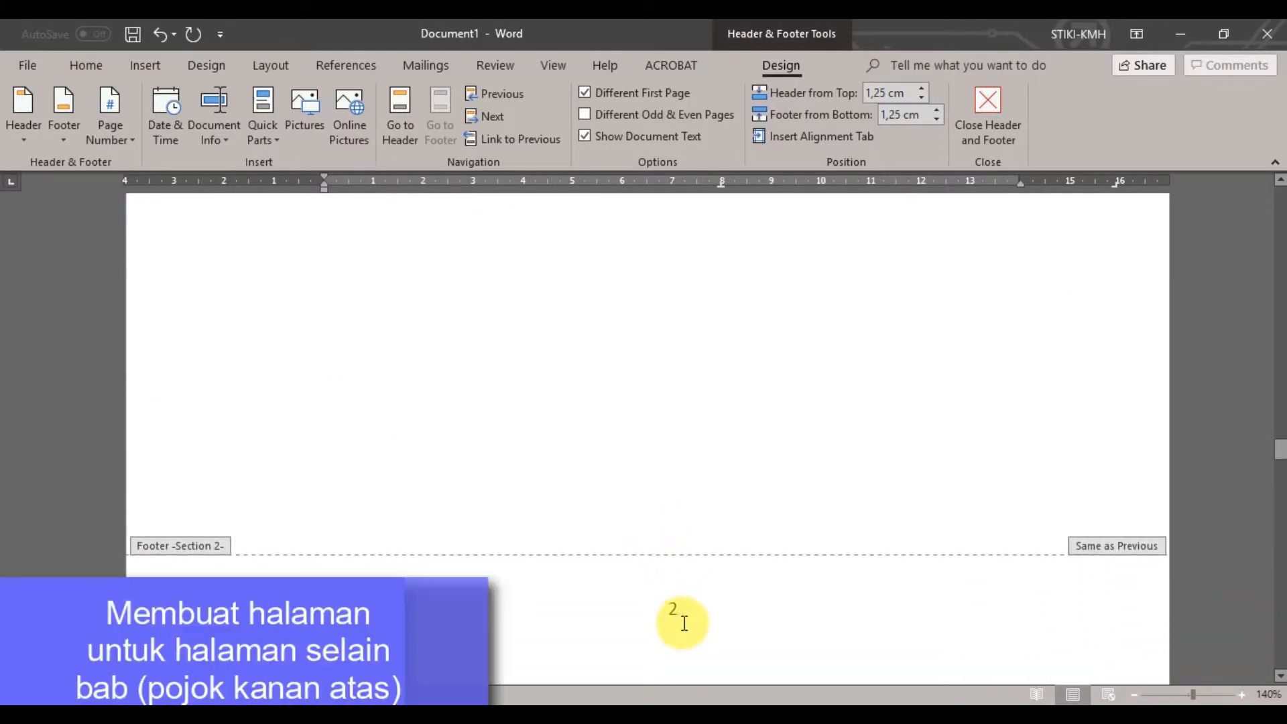
left_click(677, 605)
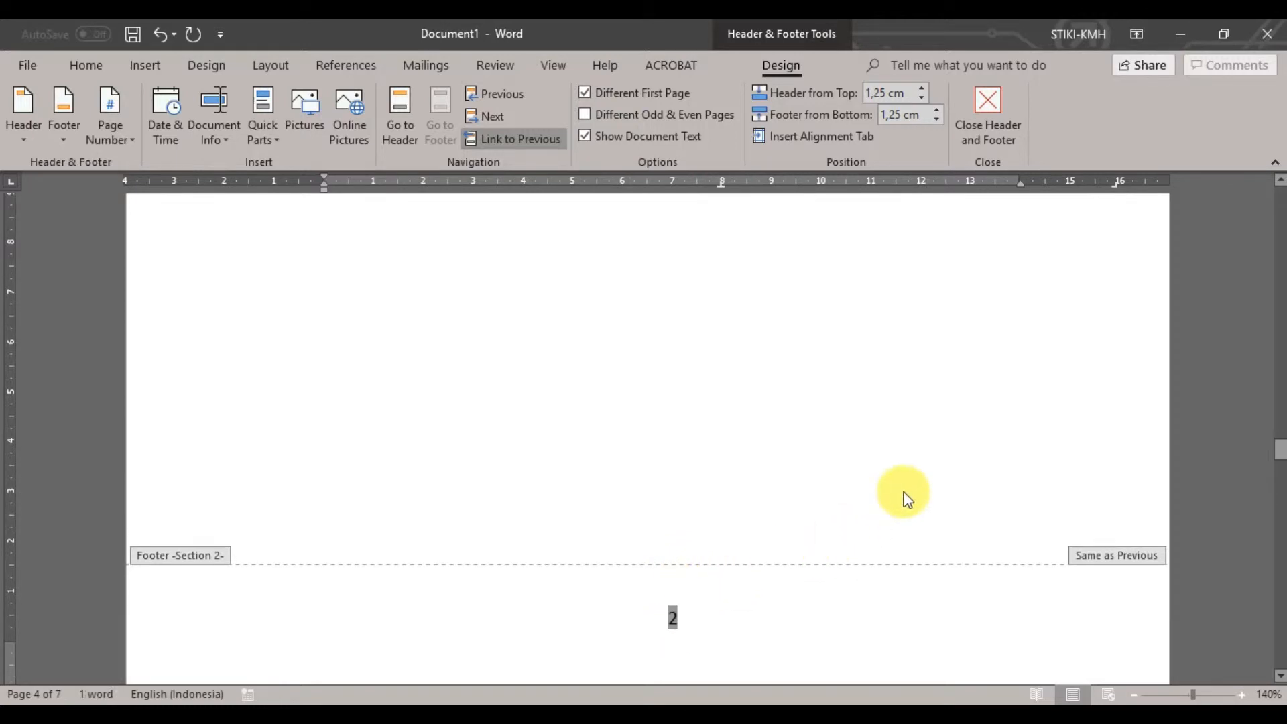
scroll(907, 499, "up", 10)
scroll(906, 499, "up", 5)
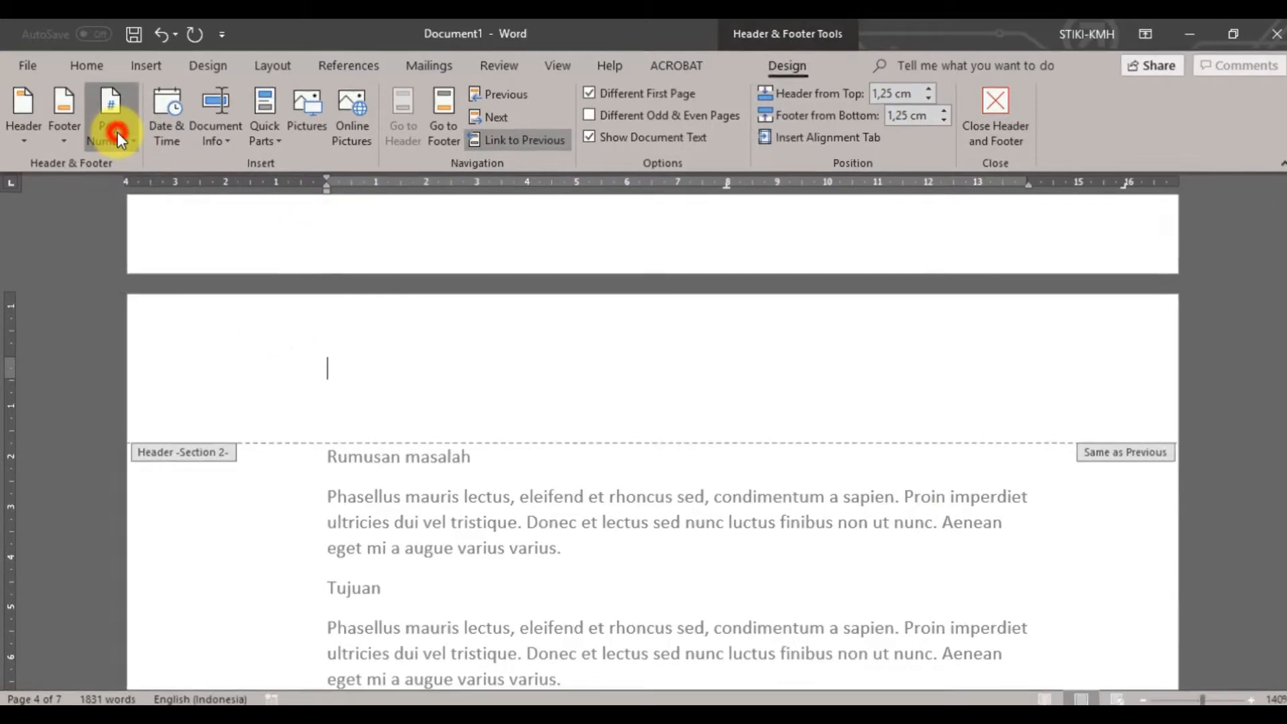
left_click(117, 132)
mouse_move(127, 167)
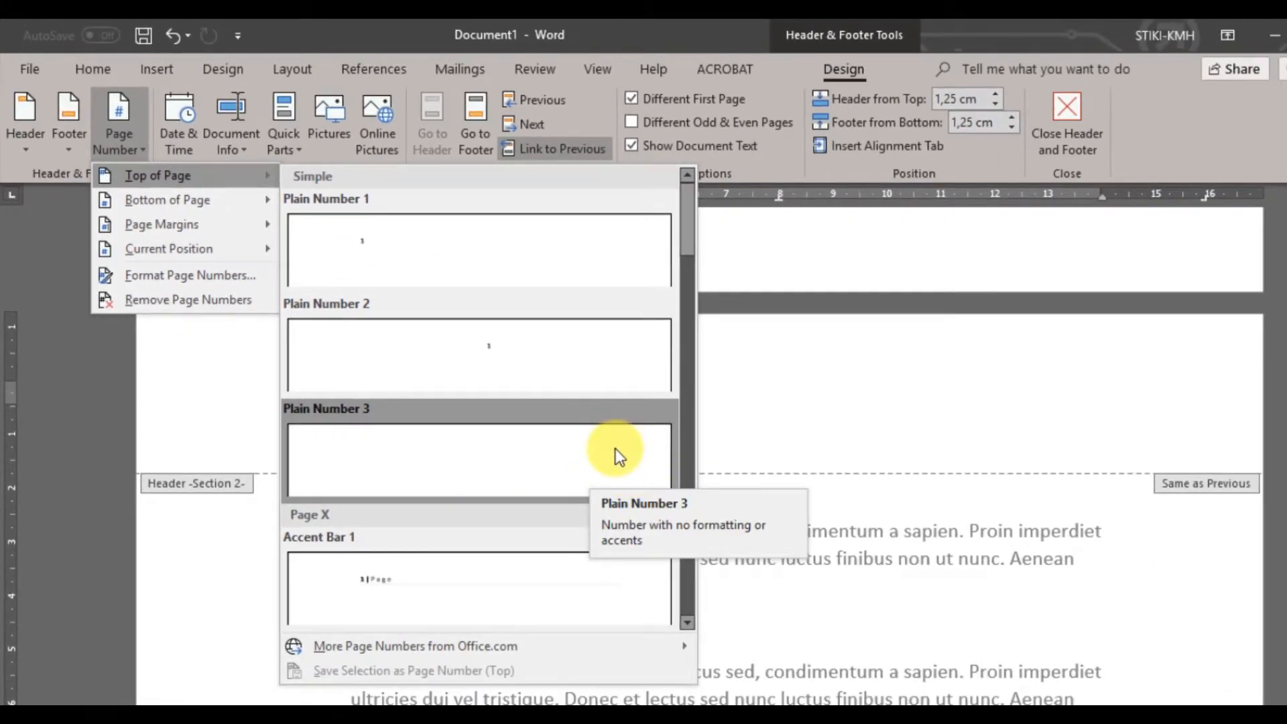
left_click(616, 449)
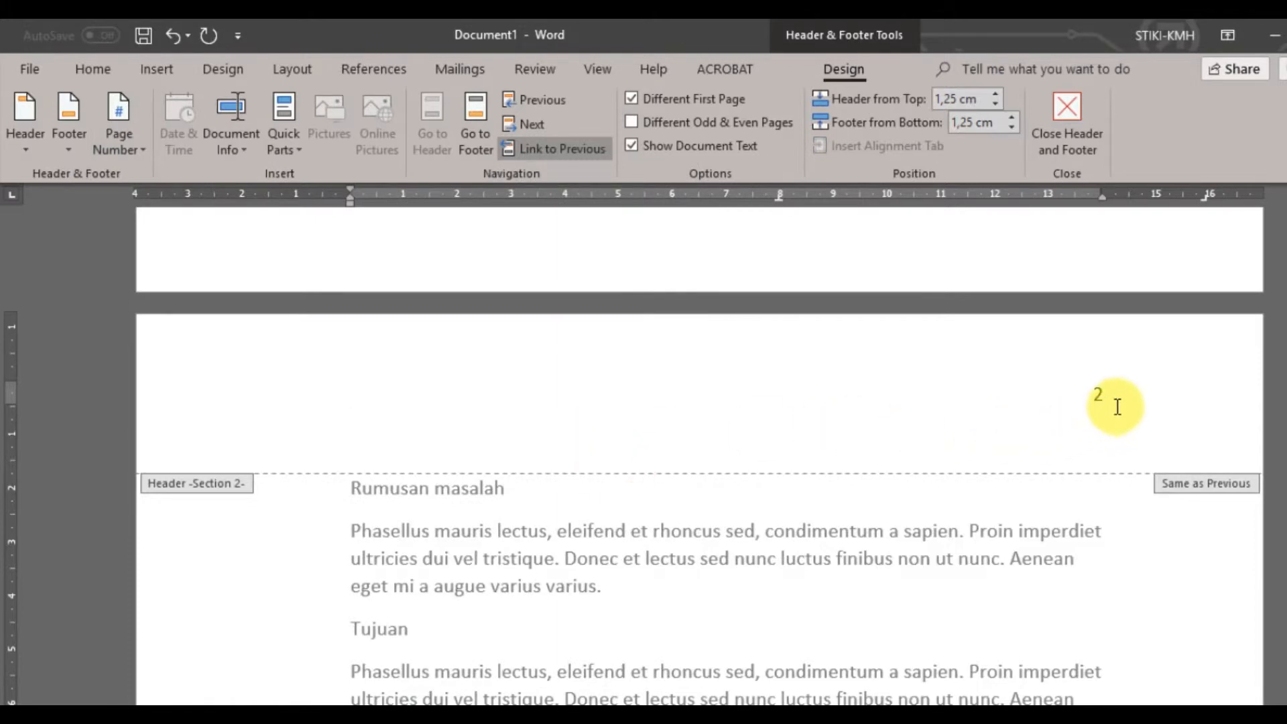
left_click(1093, 392)
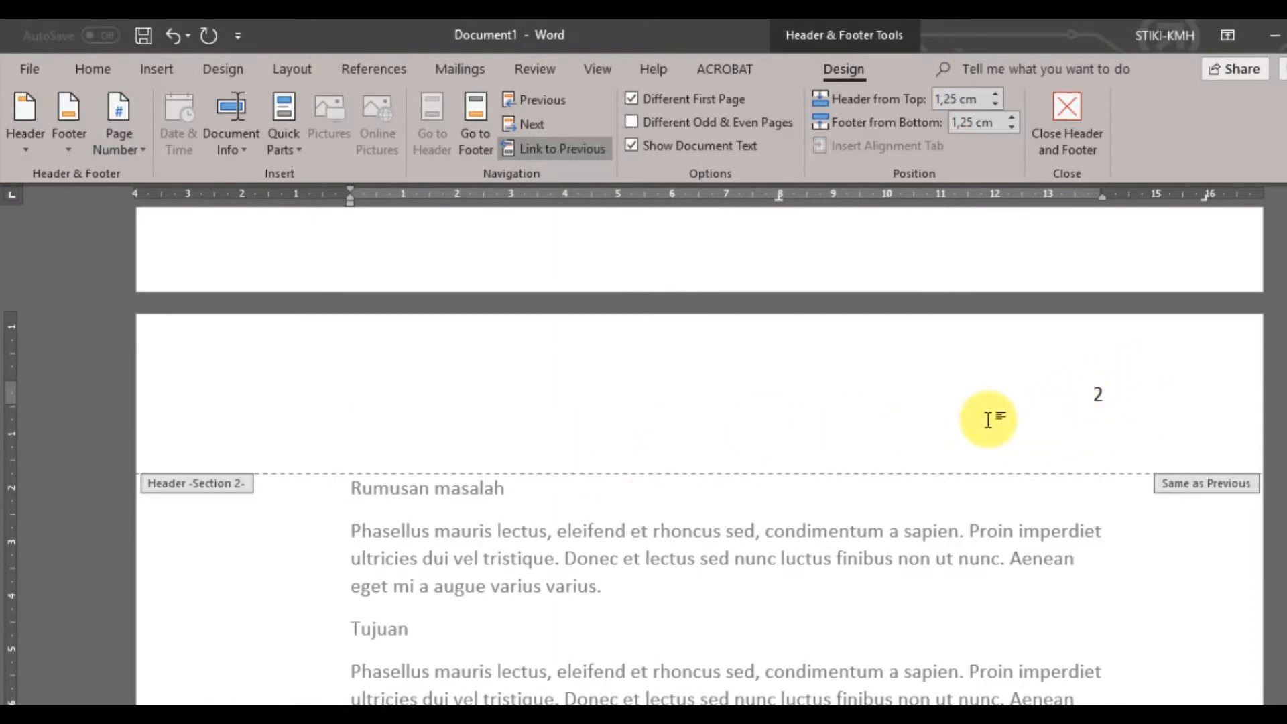
Delete the page number from the Section 2 footer on the "Rumusan masalah" page.
scroll(988, 420, "up", 3)
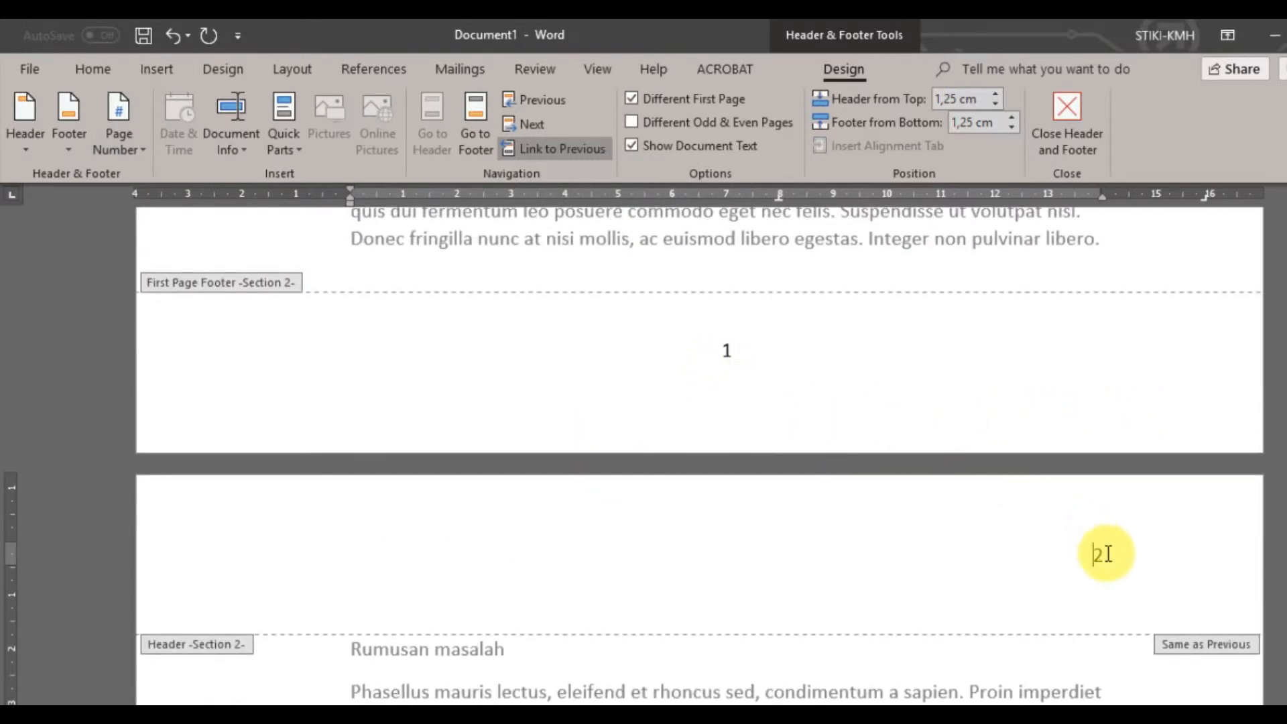
scroll(886, 548, "down", 3)
scroll(887, 555, "up", 10)
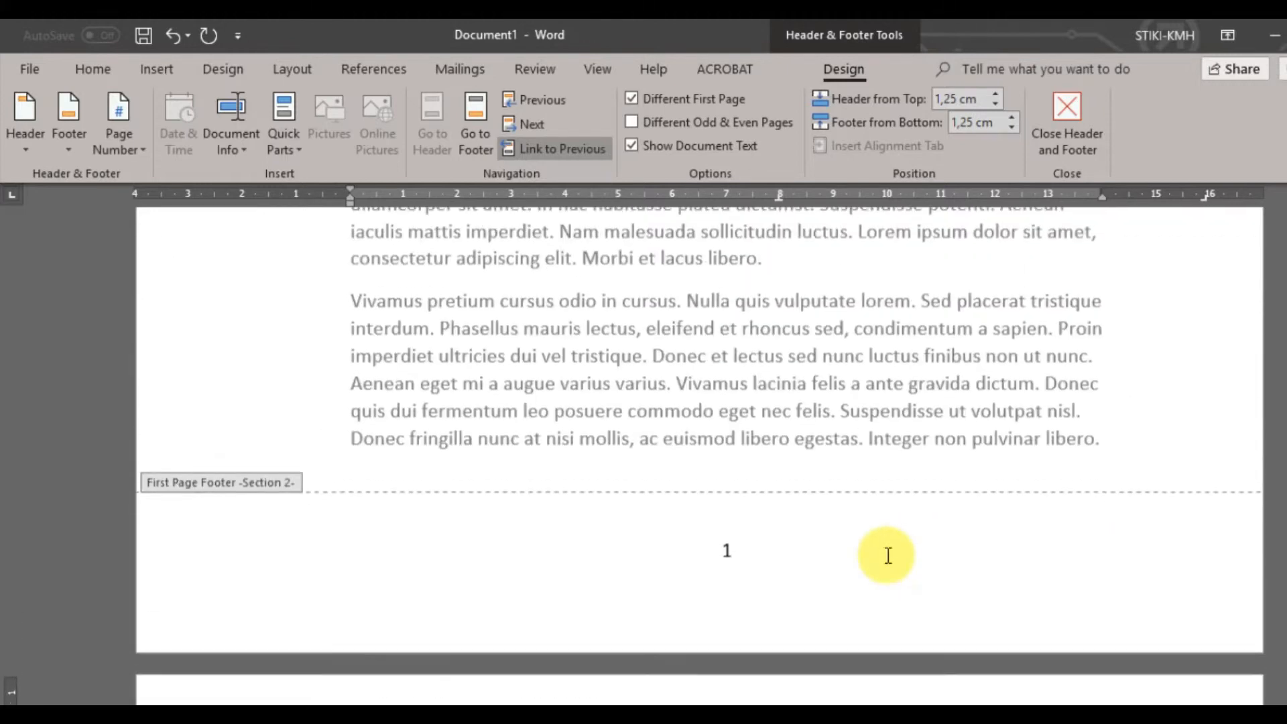
scroll(887, 555, "up", 10)
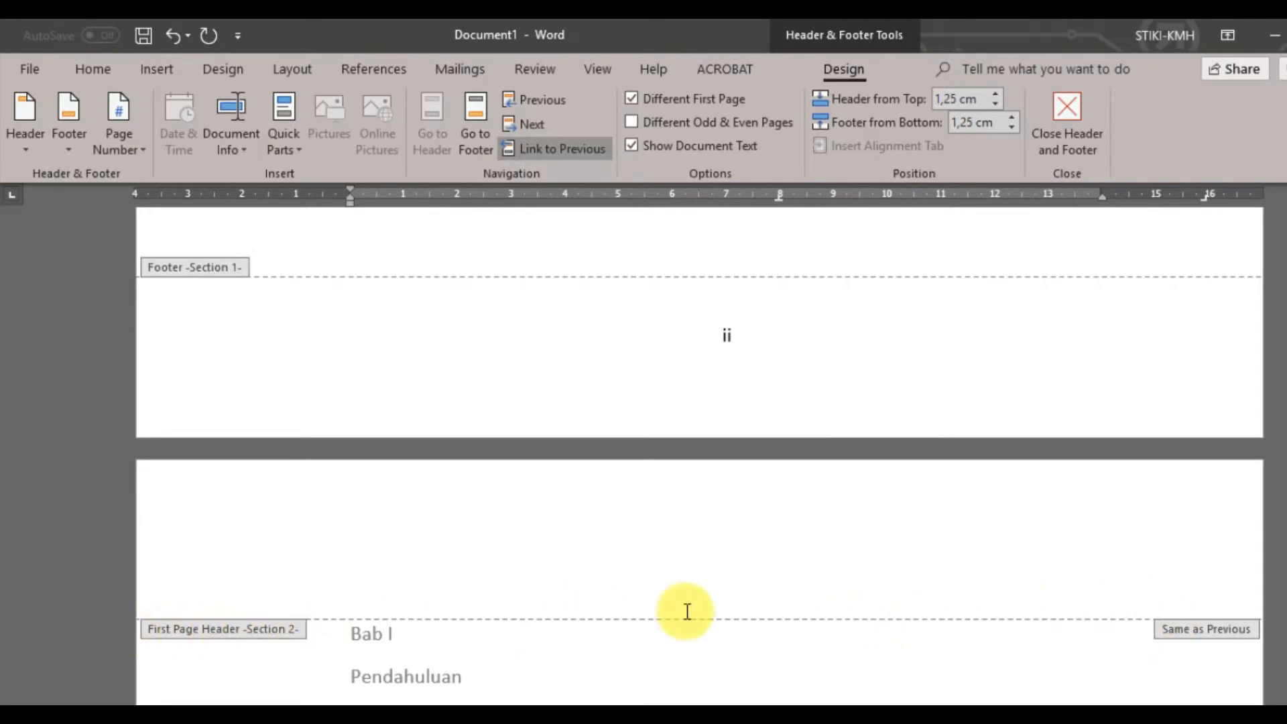
scroll(684, 612, "down", 10)
scroll(685, 611, "down", 15)
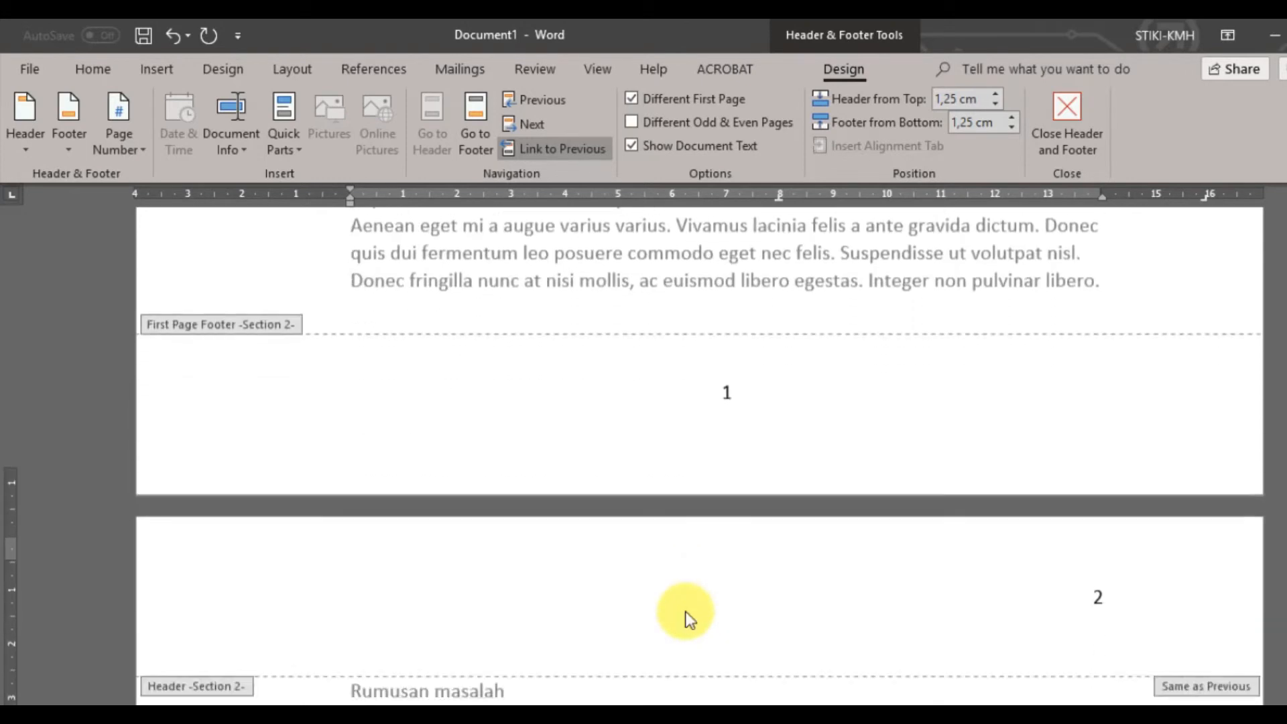
scroll(686, 610, "down", 9)
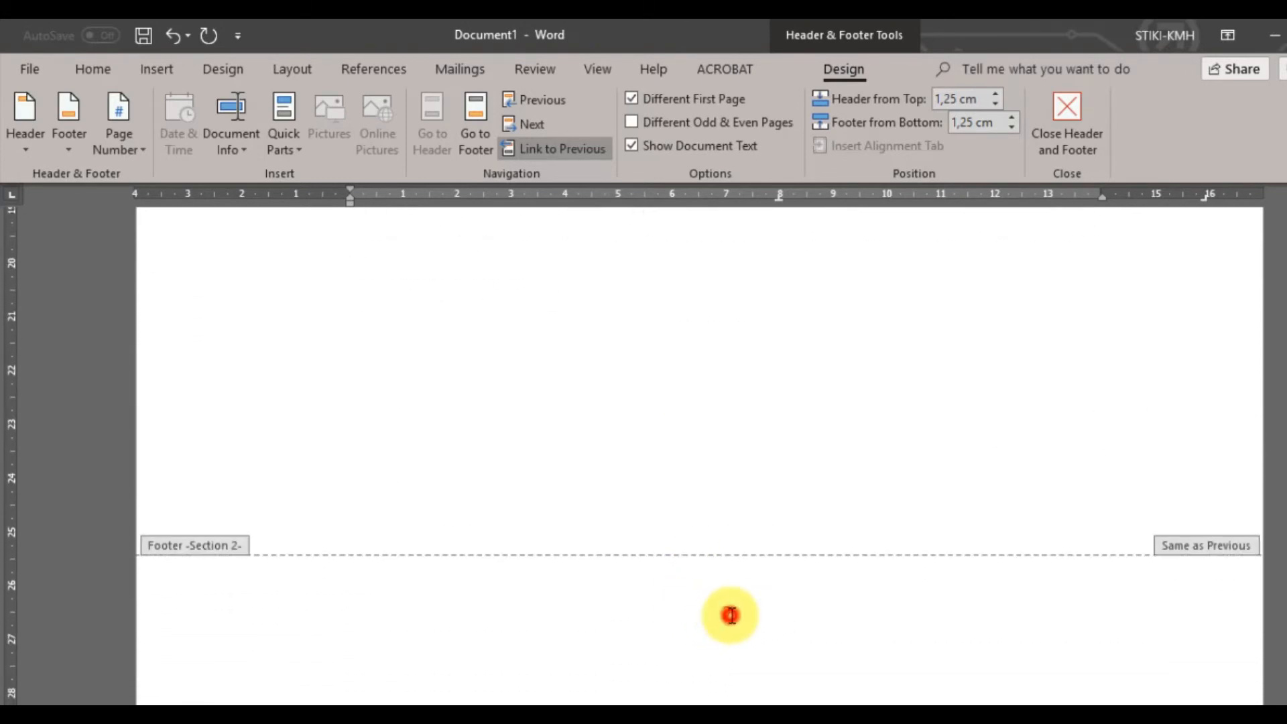
left_click(731, 614)
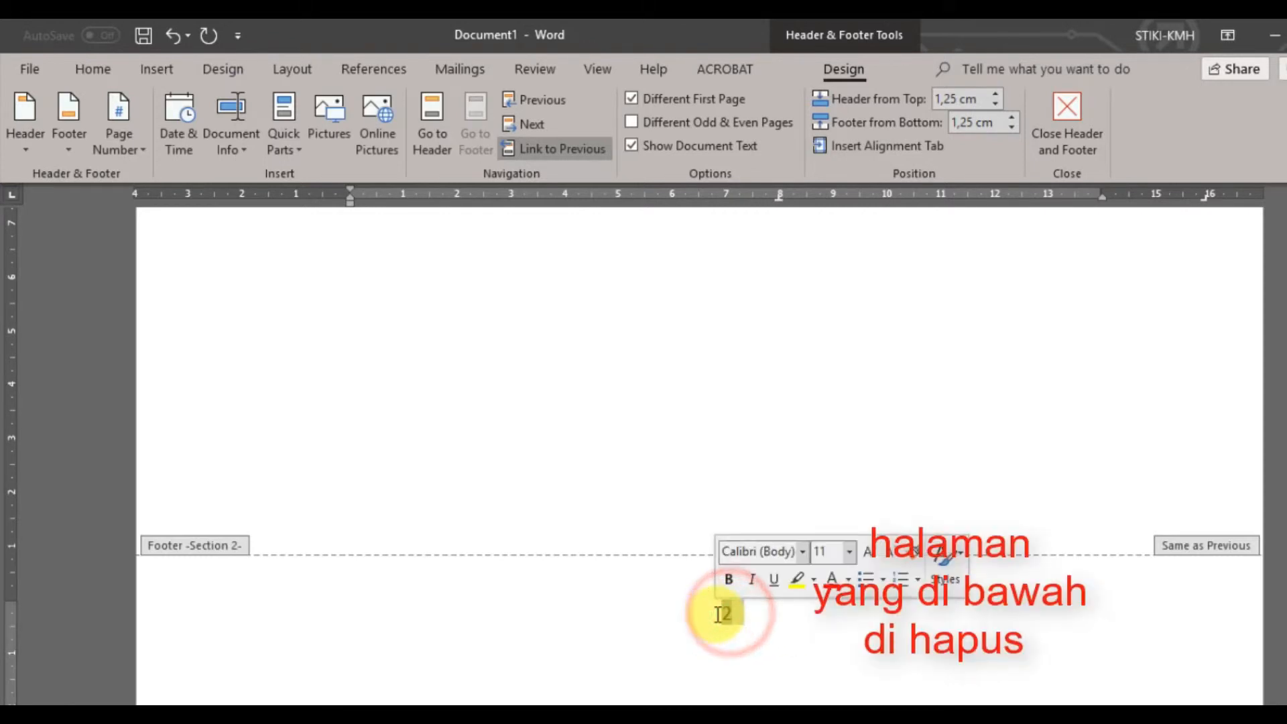
key("Delete")
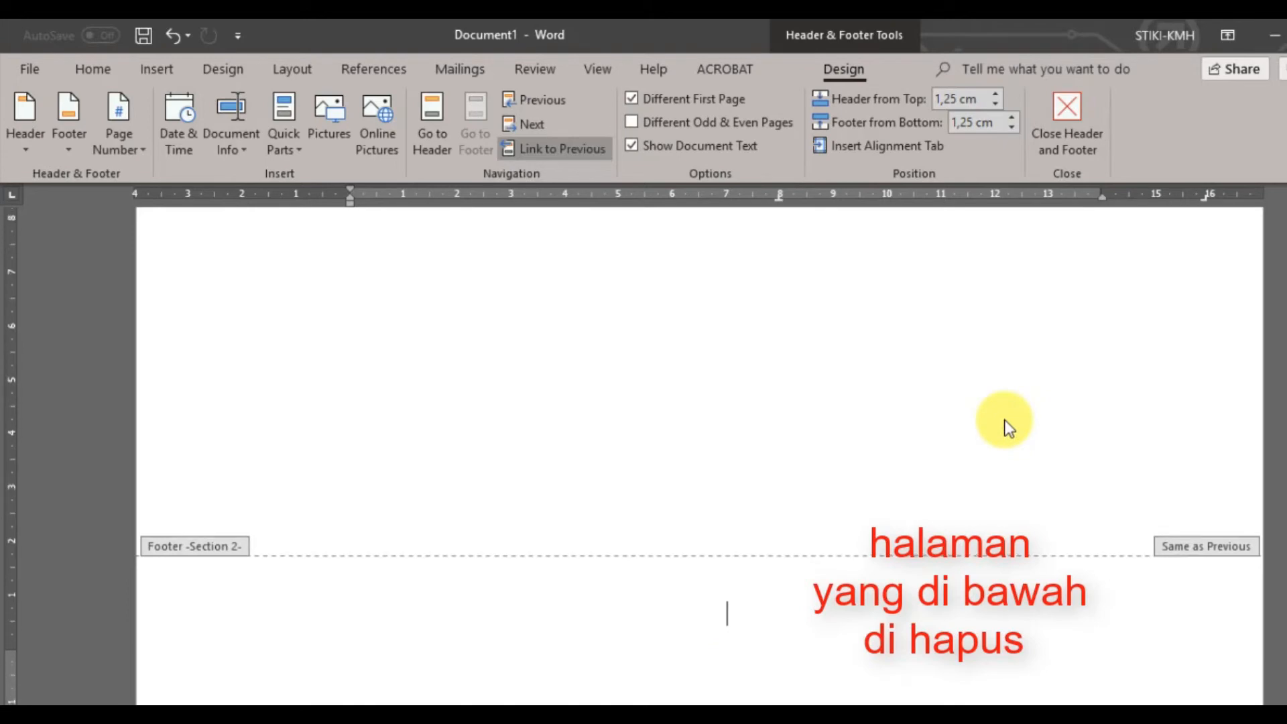
Check the page numbers in the headers and footers from the end of "Bab I" through "Bab II" and into "Bab III".
scroll(1006, 422, "up", 15)
scroll(1004, 420, "up", 5)
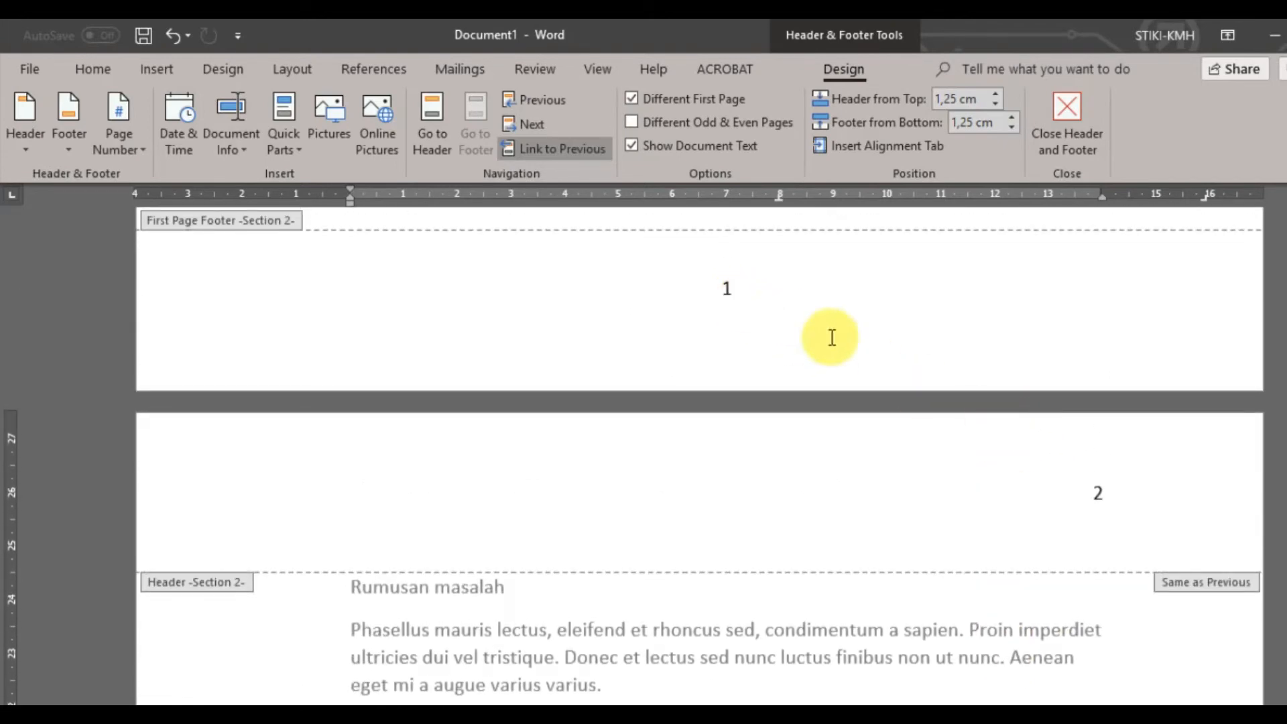
scroll(856, 502, "down", 3)
scroll(858, 504, "down", 10)
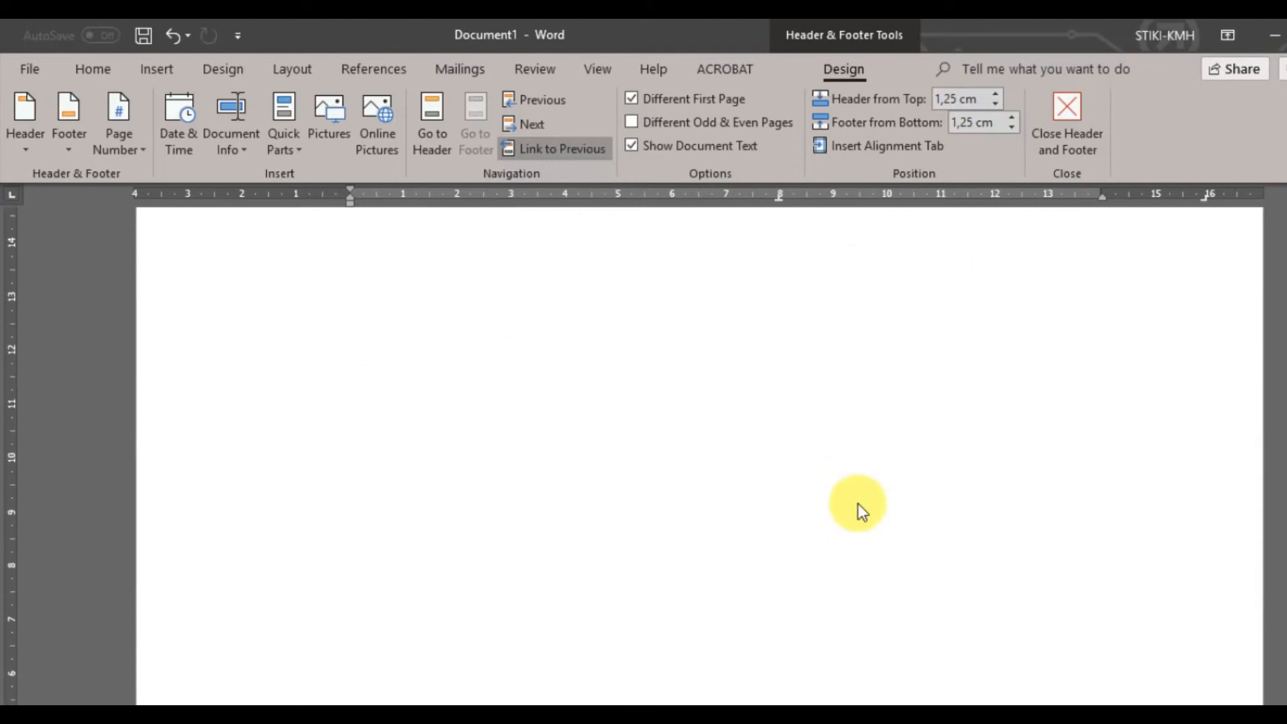
left_click(704, 387)
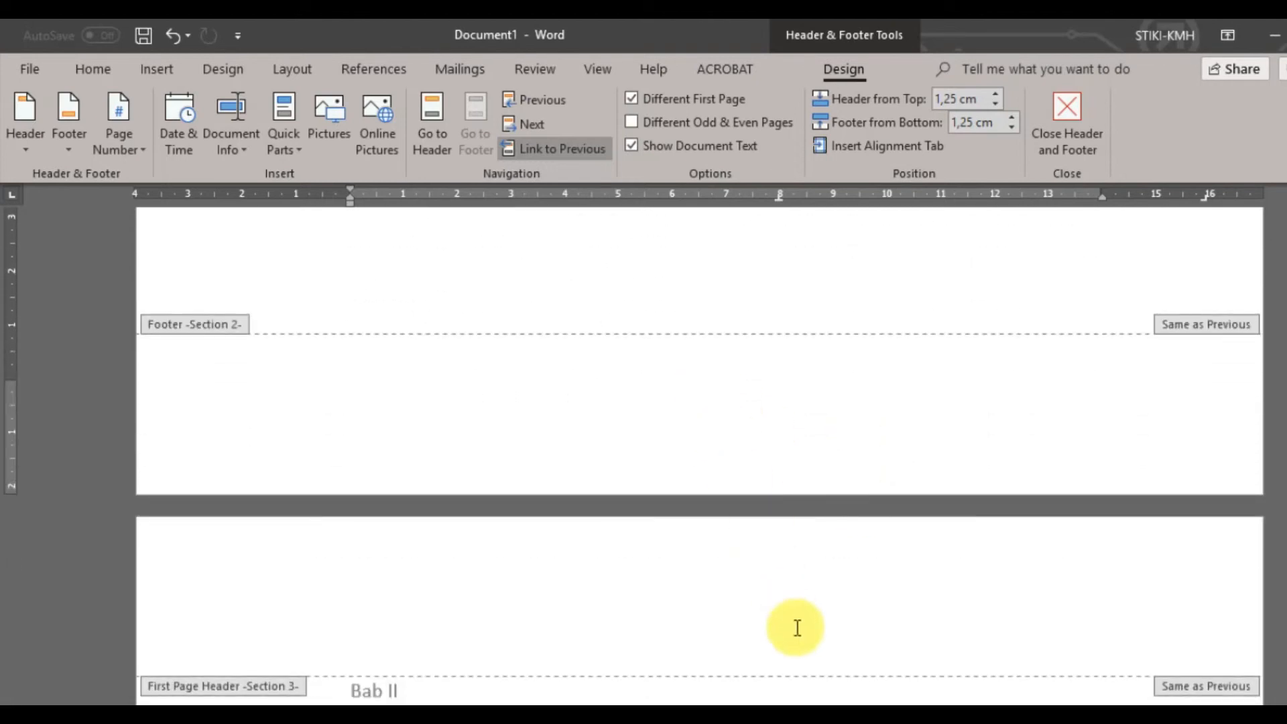
left_click(386, 696)
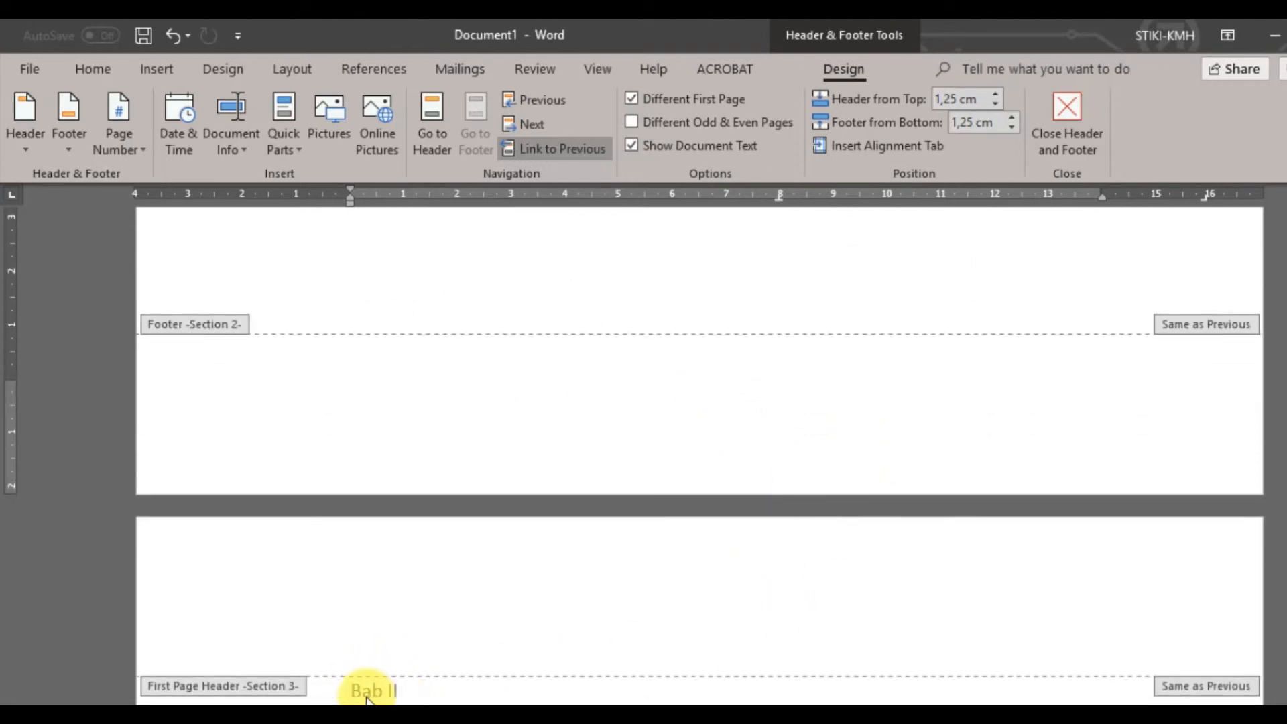
scroll(447, 697, "down", 15)
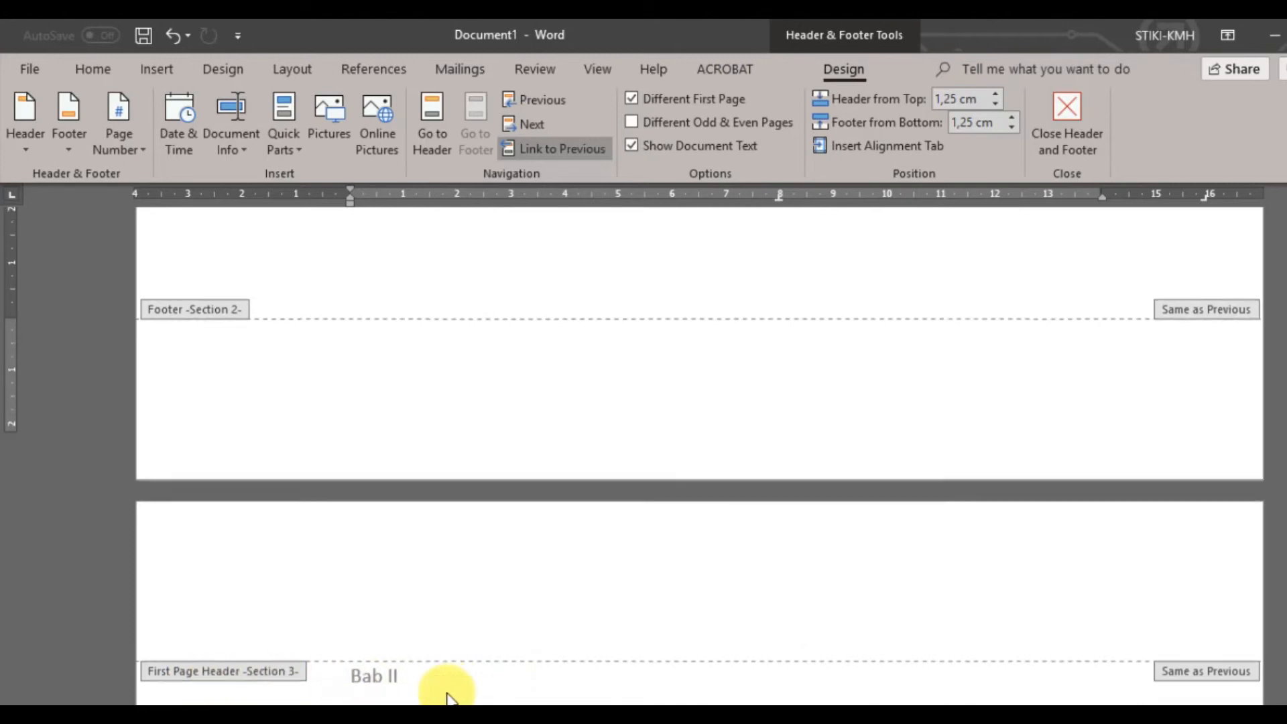
scroll(447, 697, "down", 12)
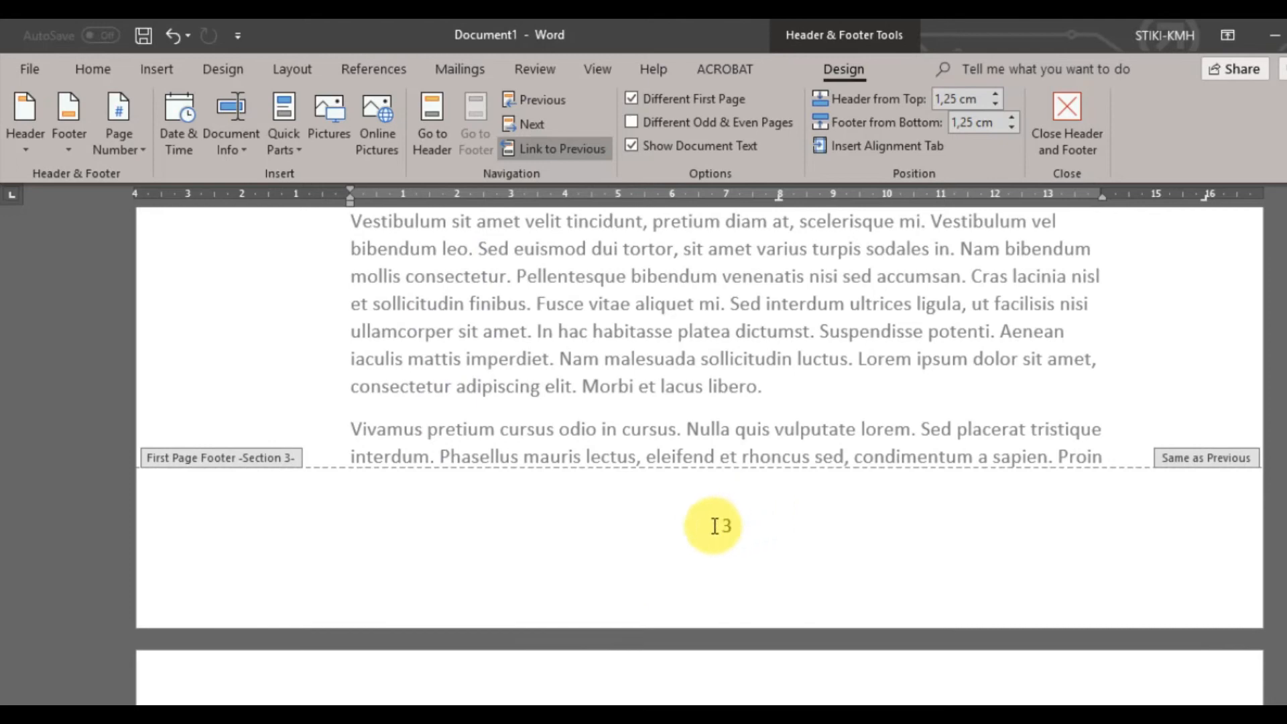
scroll(714, 526, "down", 3)
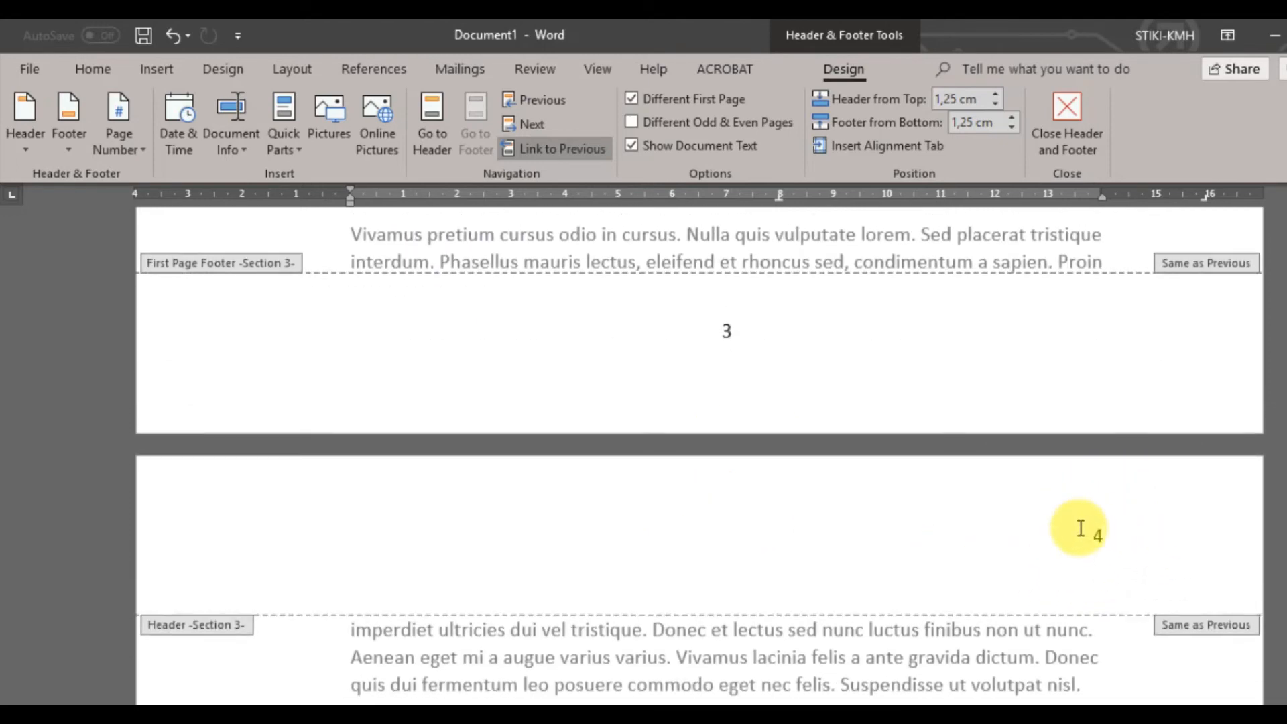
scroll(791, 581, "down", 15)
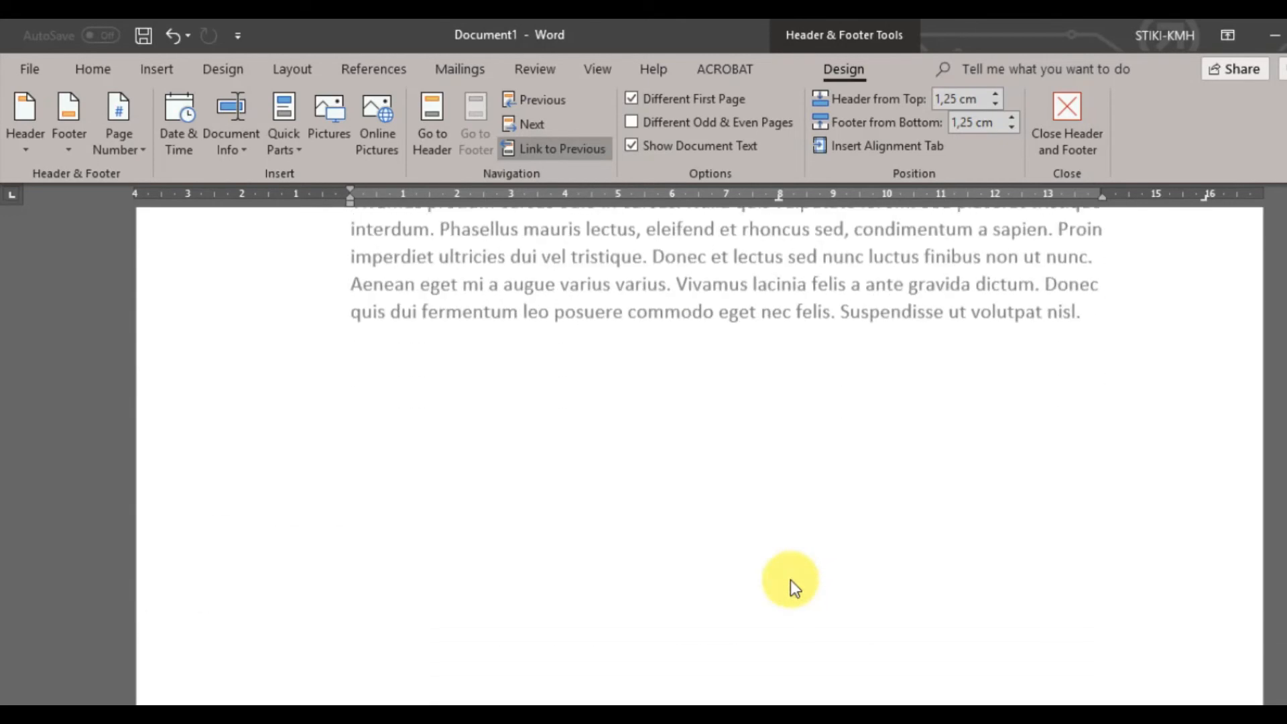
scroll(790, 580, "down", 6)
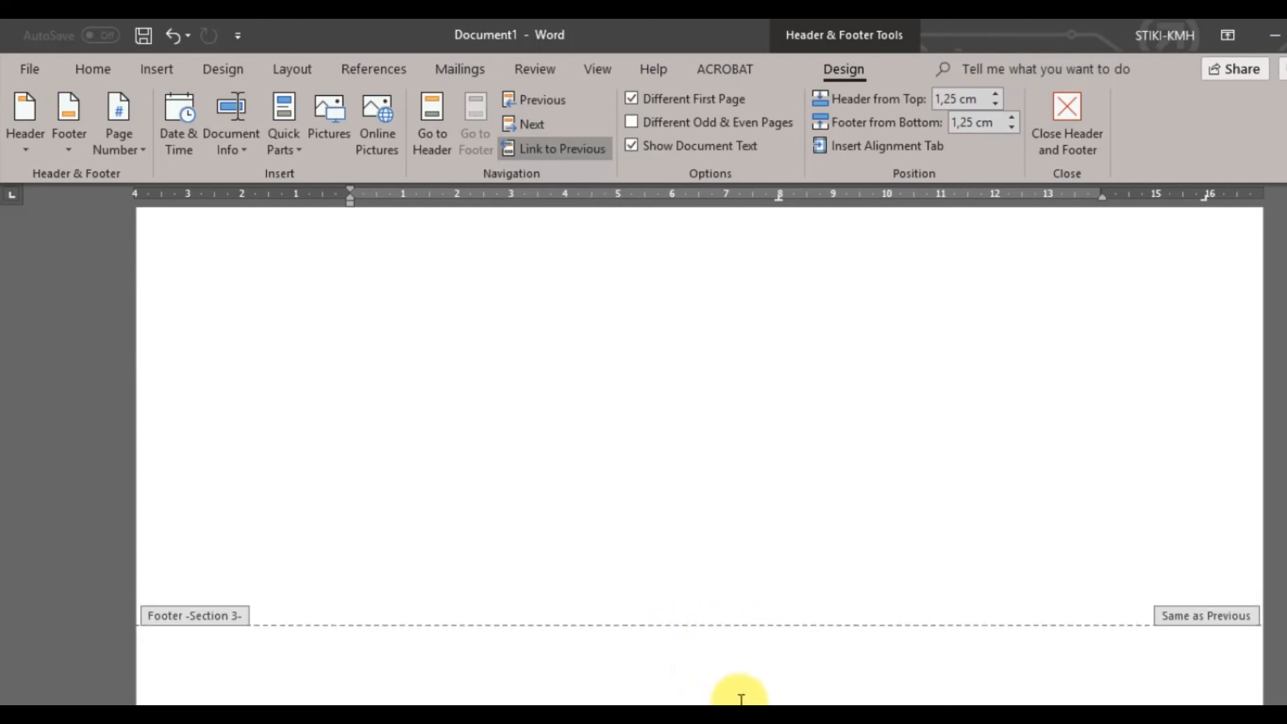
scroll(709, 643, "down", 3)
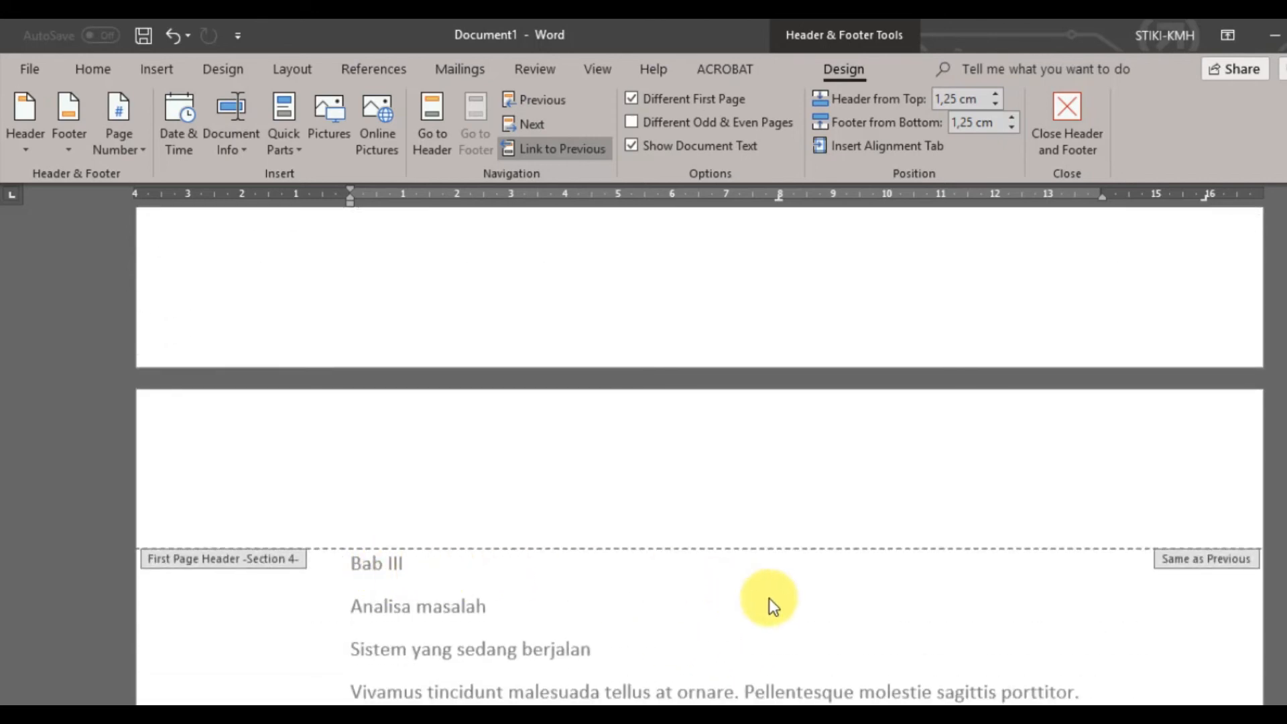
scroll(770, 598, "down", 10)
scroll(769, 598, "down", 6)
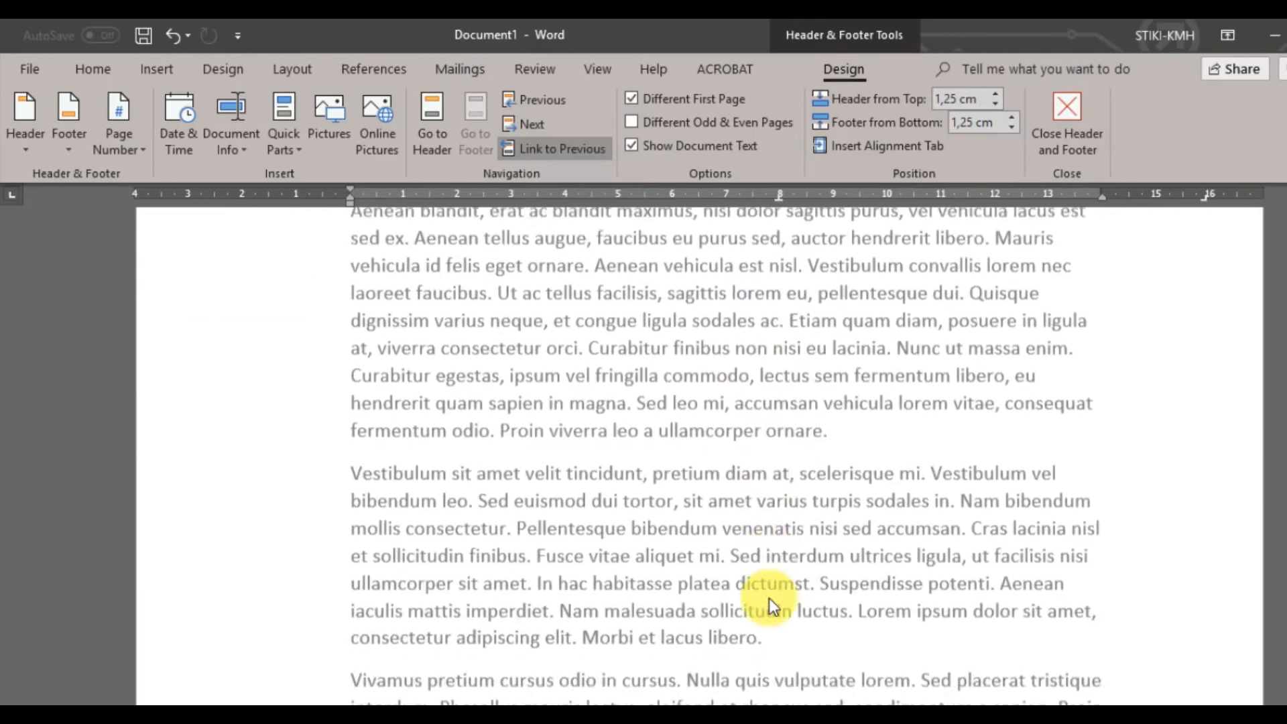